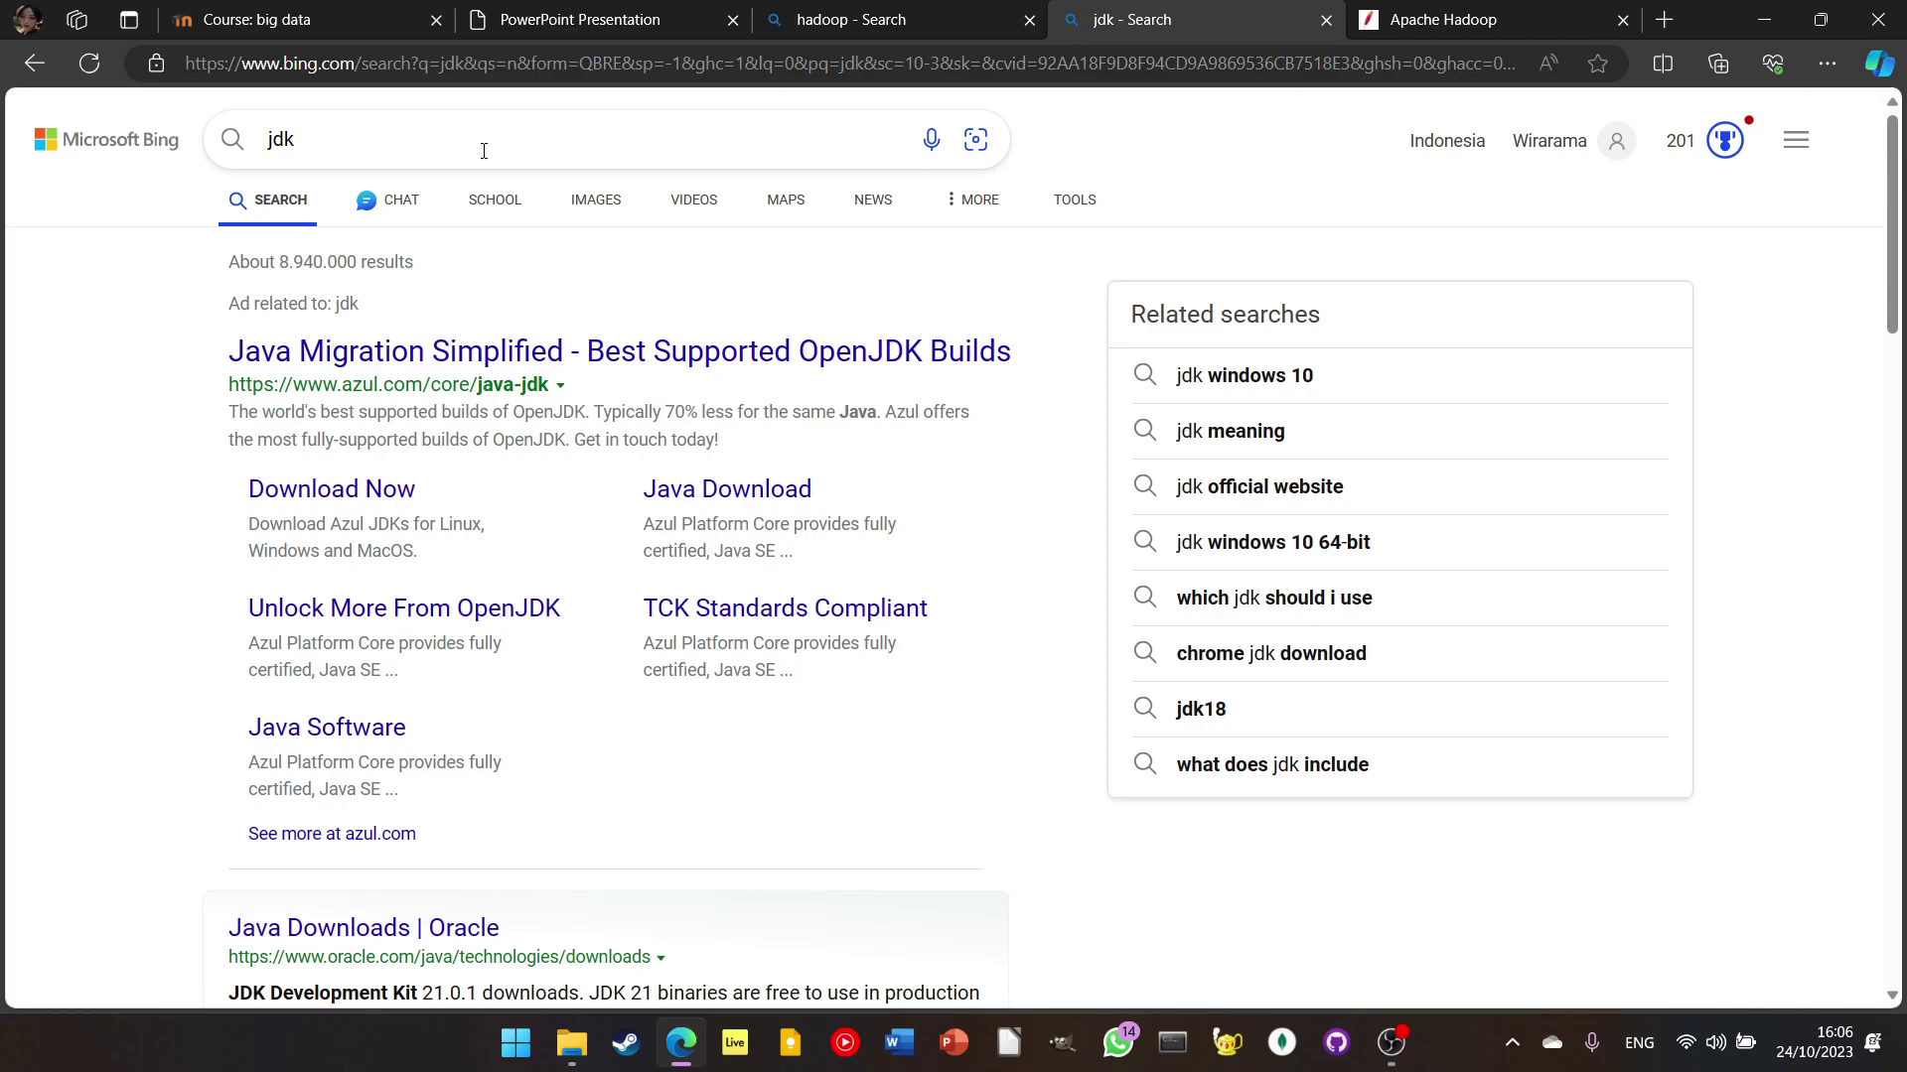
Step: Open Oracle's Java Downloads page from the jdk search results
click(307, 498)
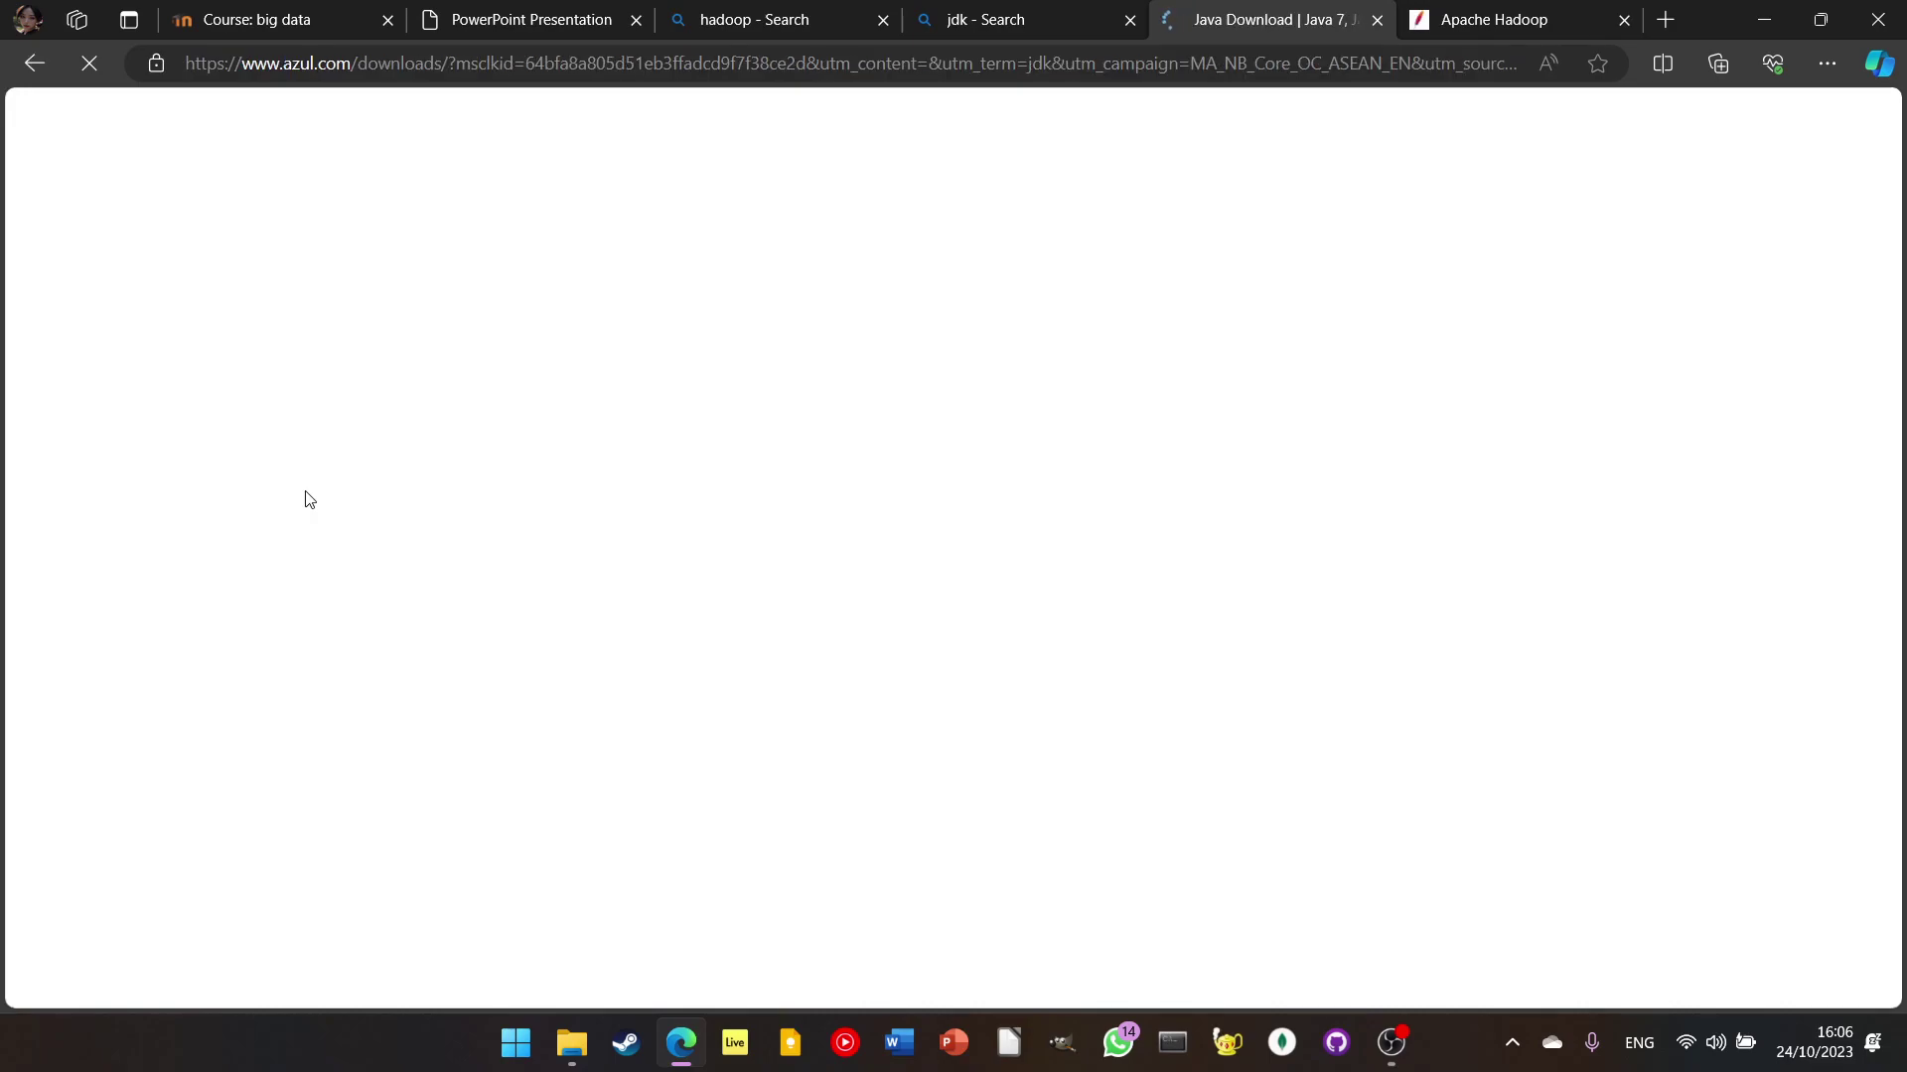
click(22, 70)
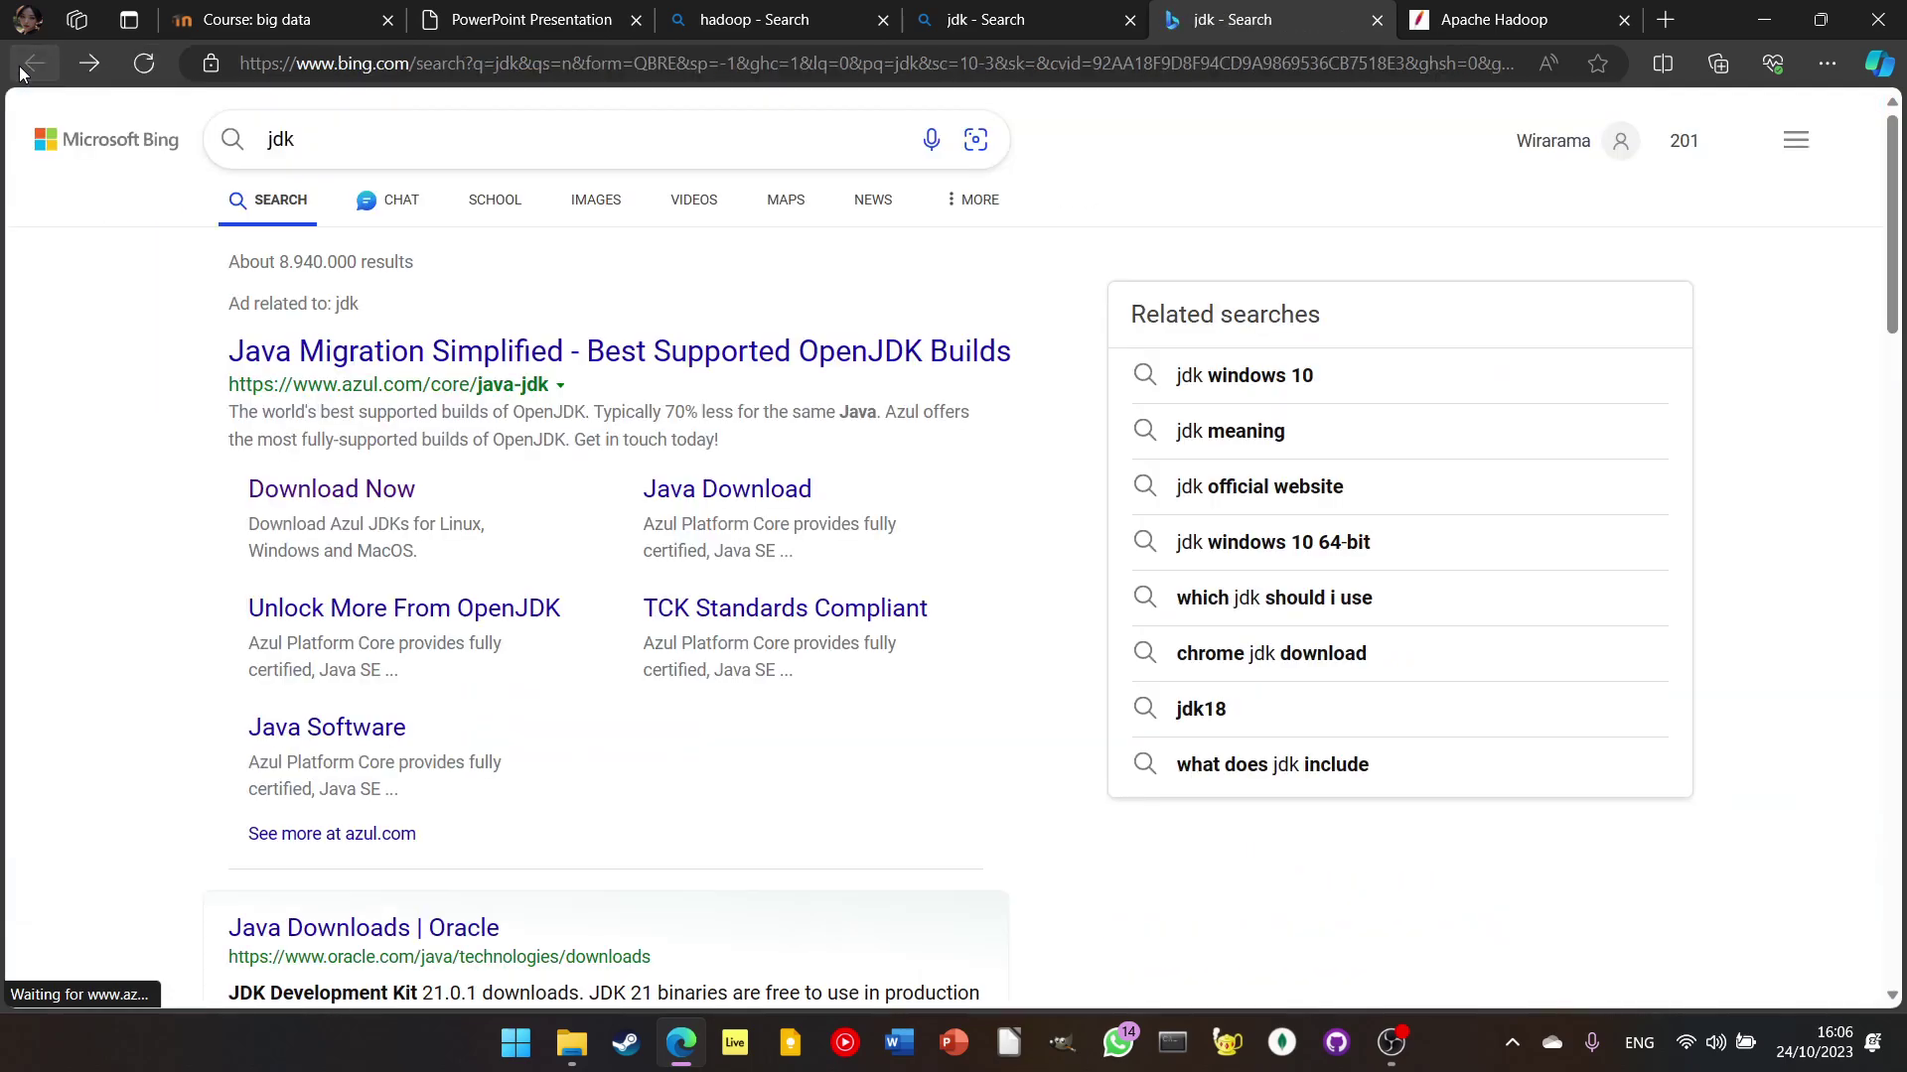
scroll(437, 639, down, 2)
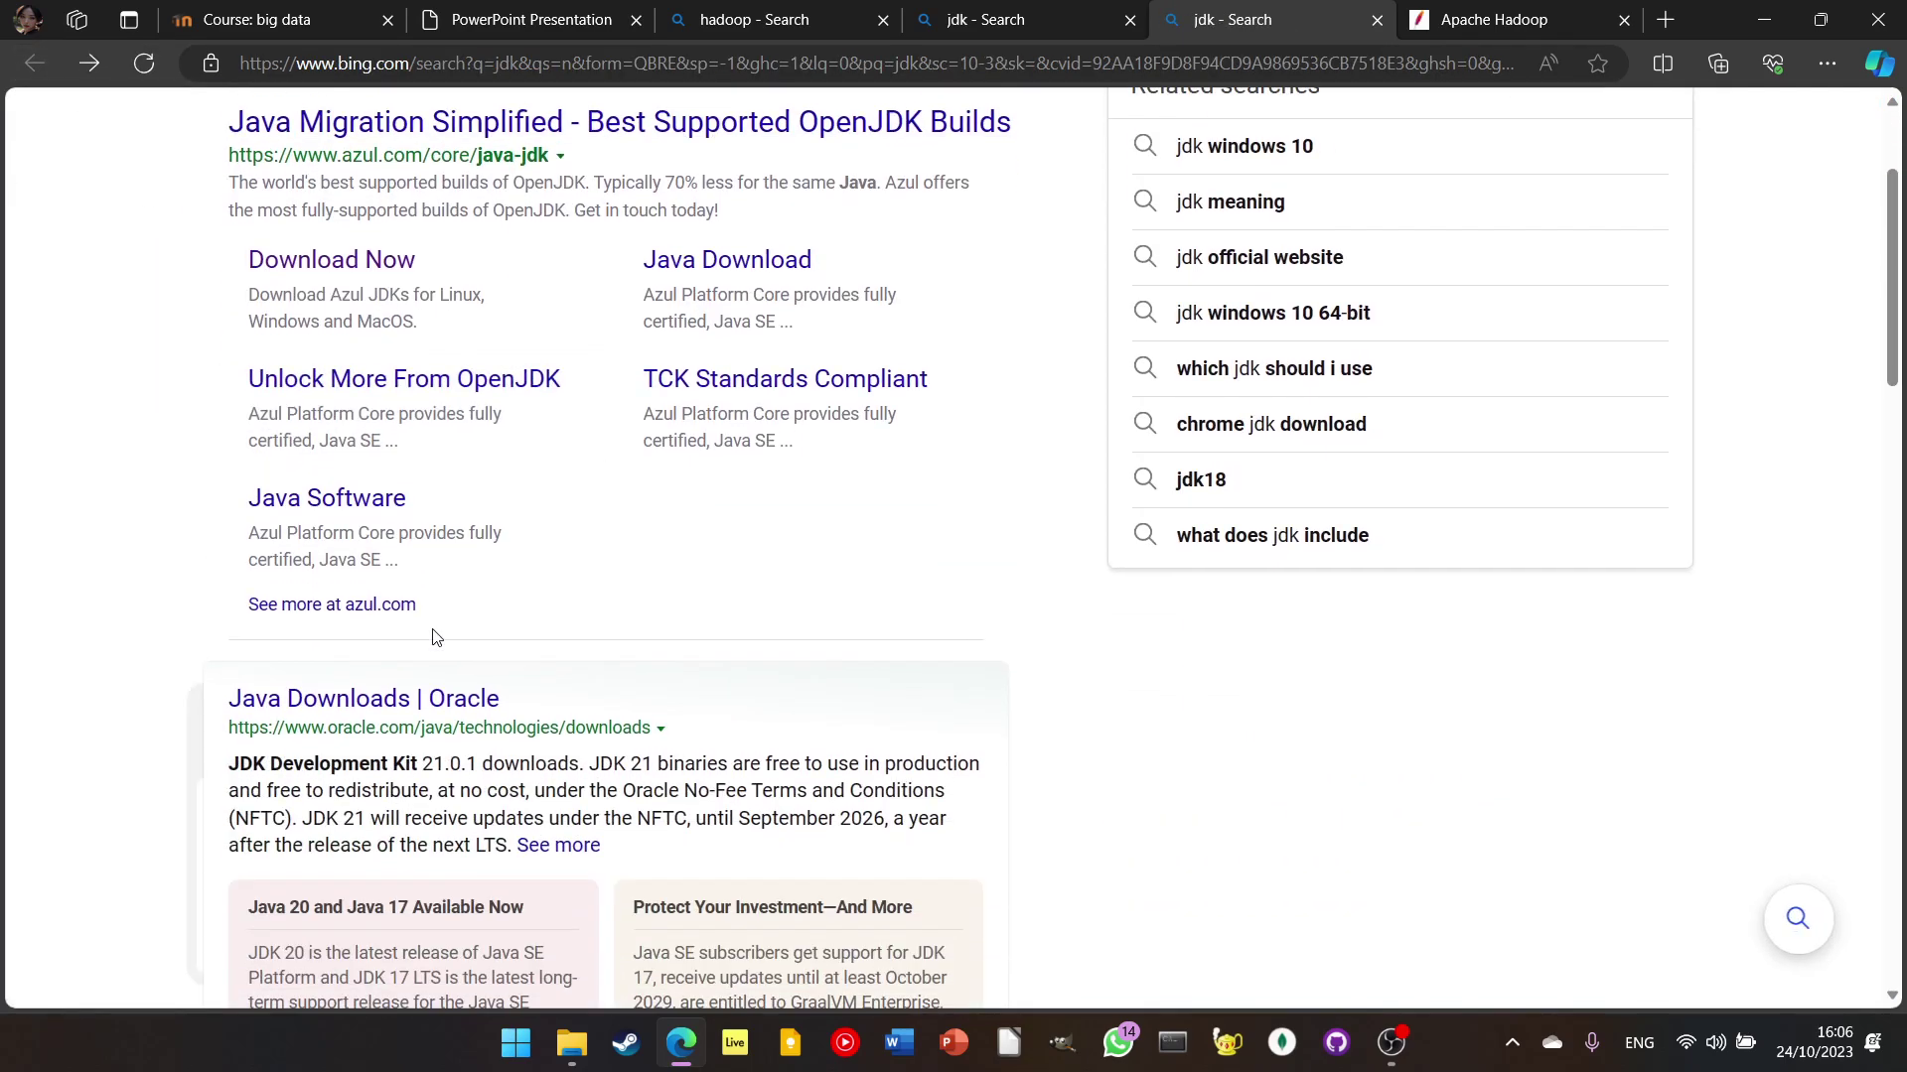
click(391, 703)
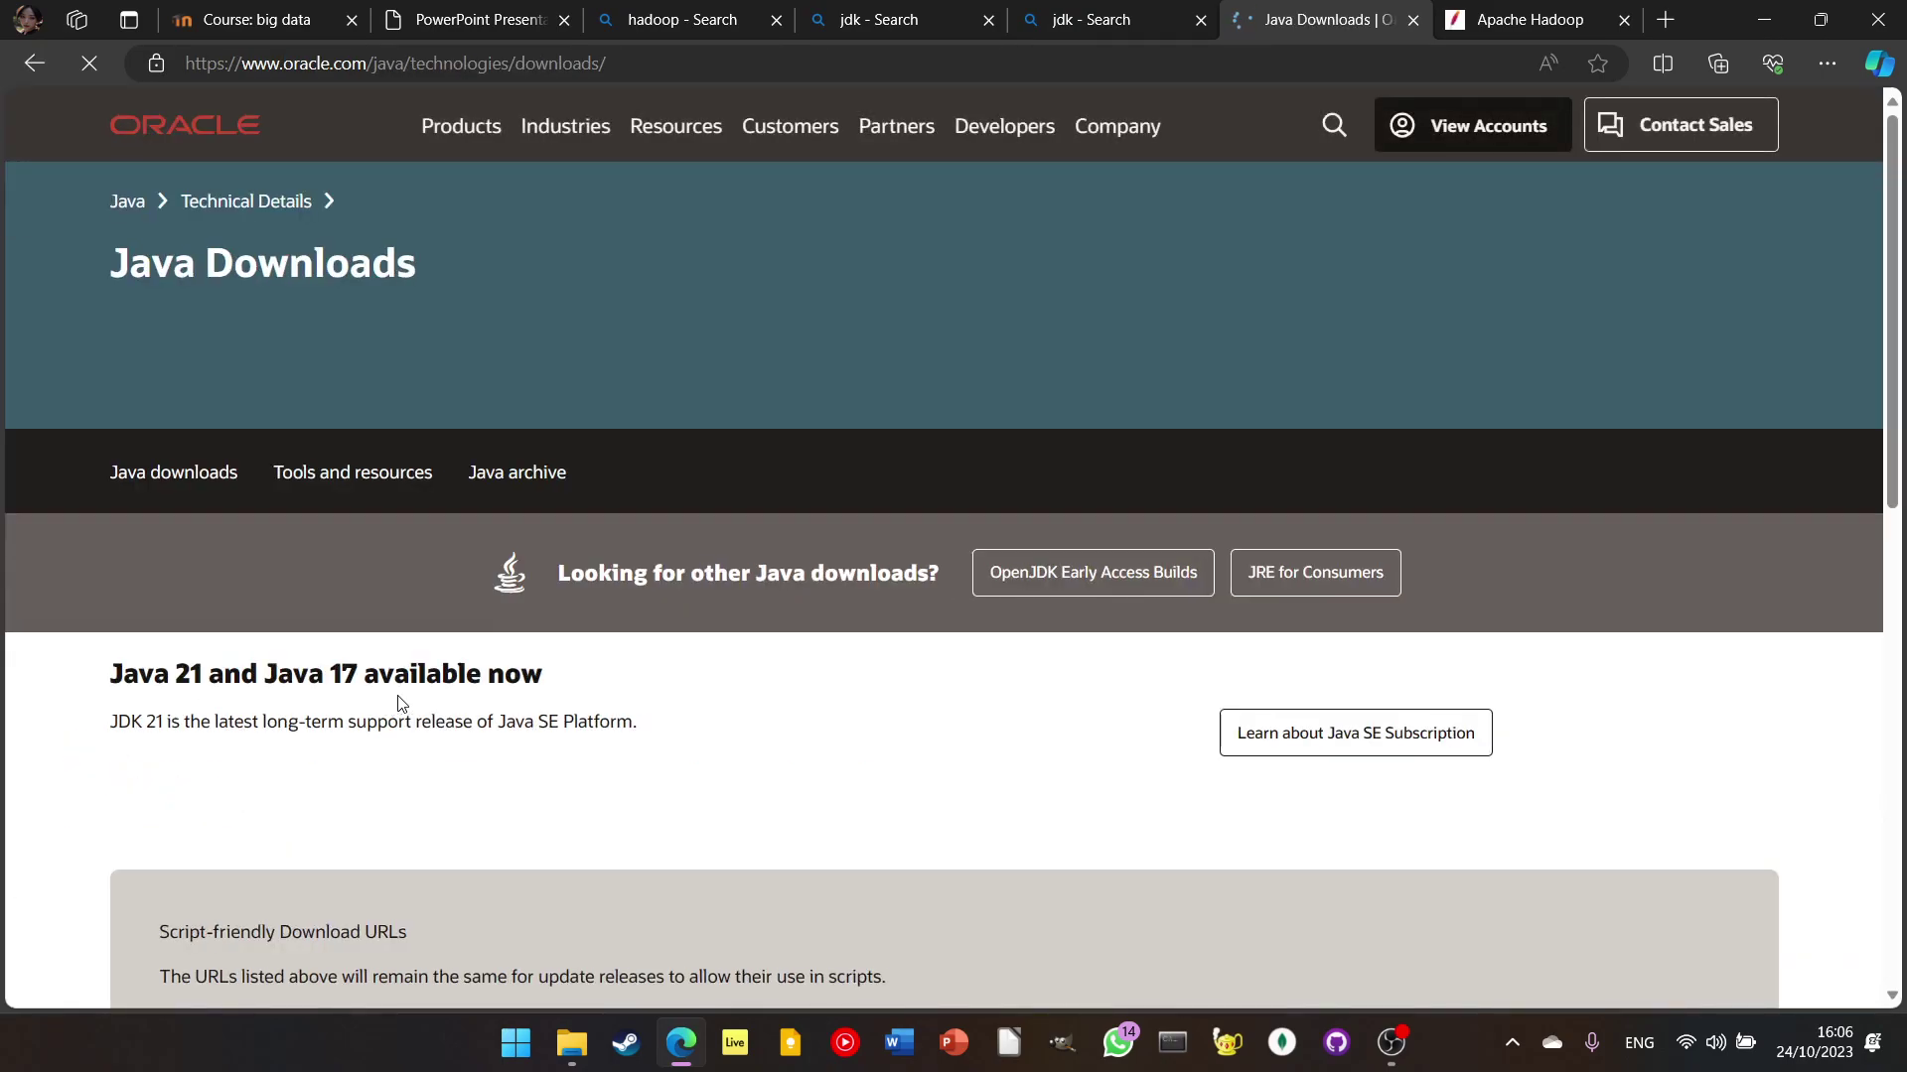
Step: Show the JDK 17 downloads on the Oracle page and view the list of available packages
scroll(407, 616, down, 3)
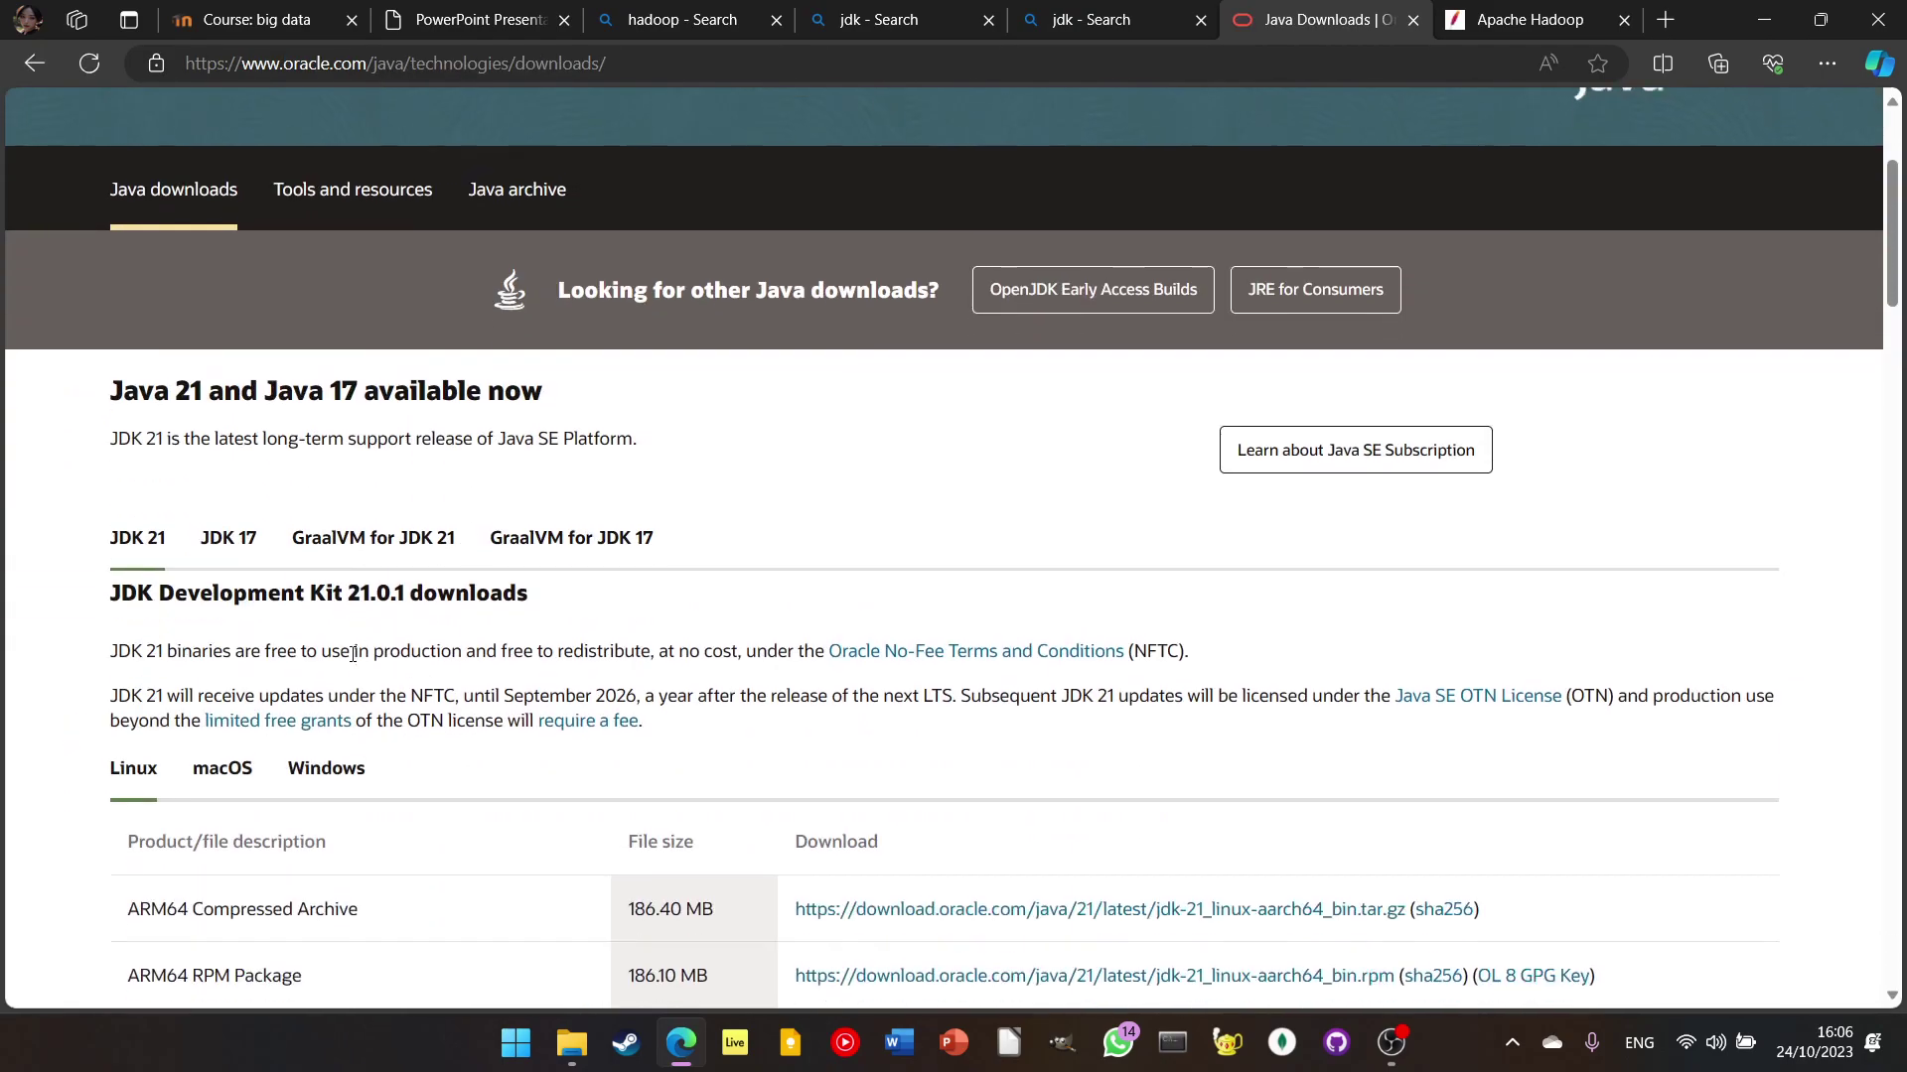
click(239, 555)
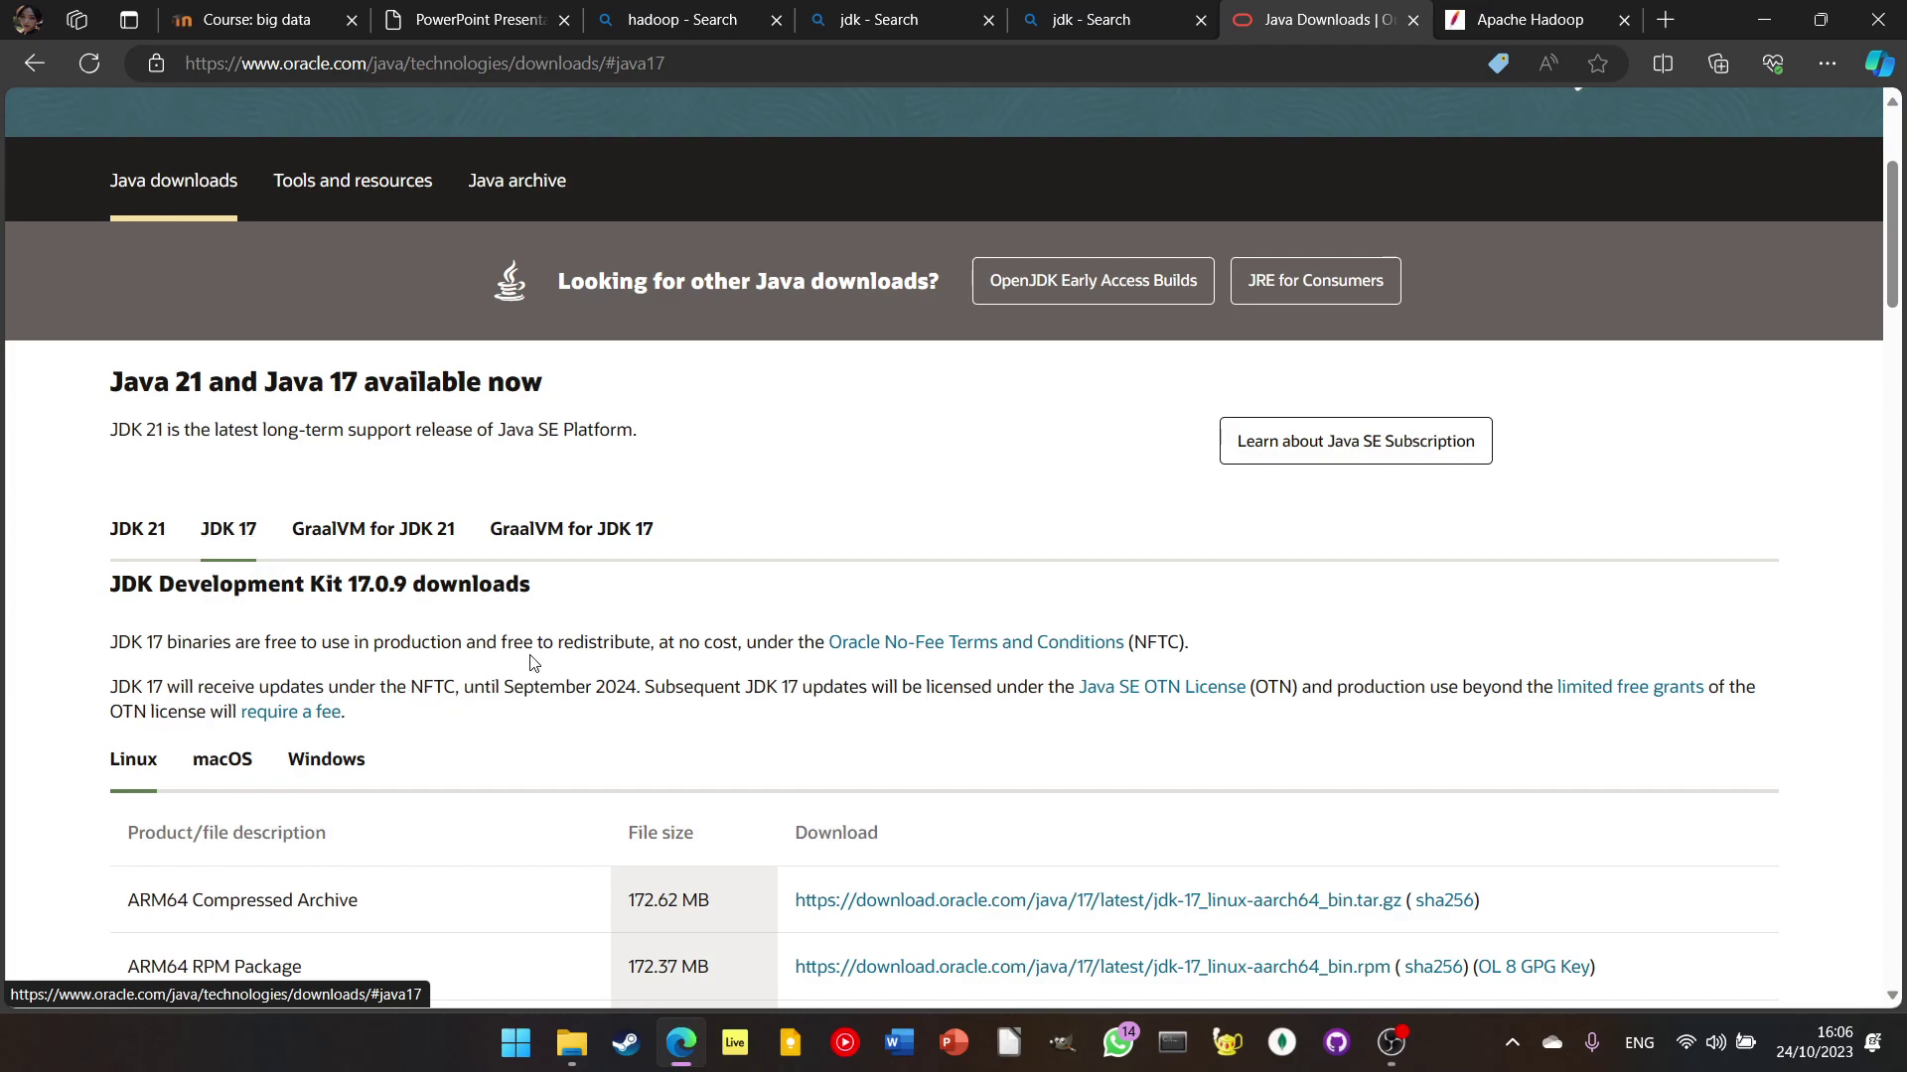
scroll(590, 663, down, 1)
scroll(589, 663, down, 1)
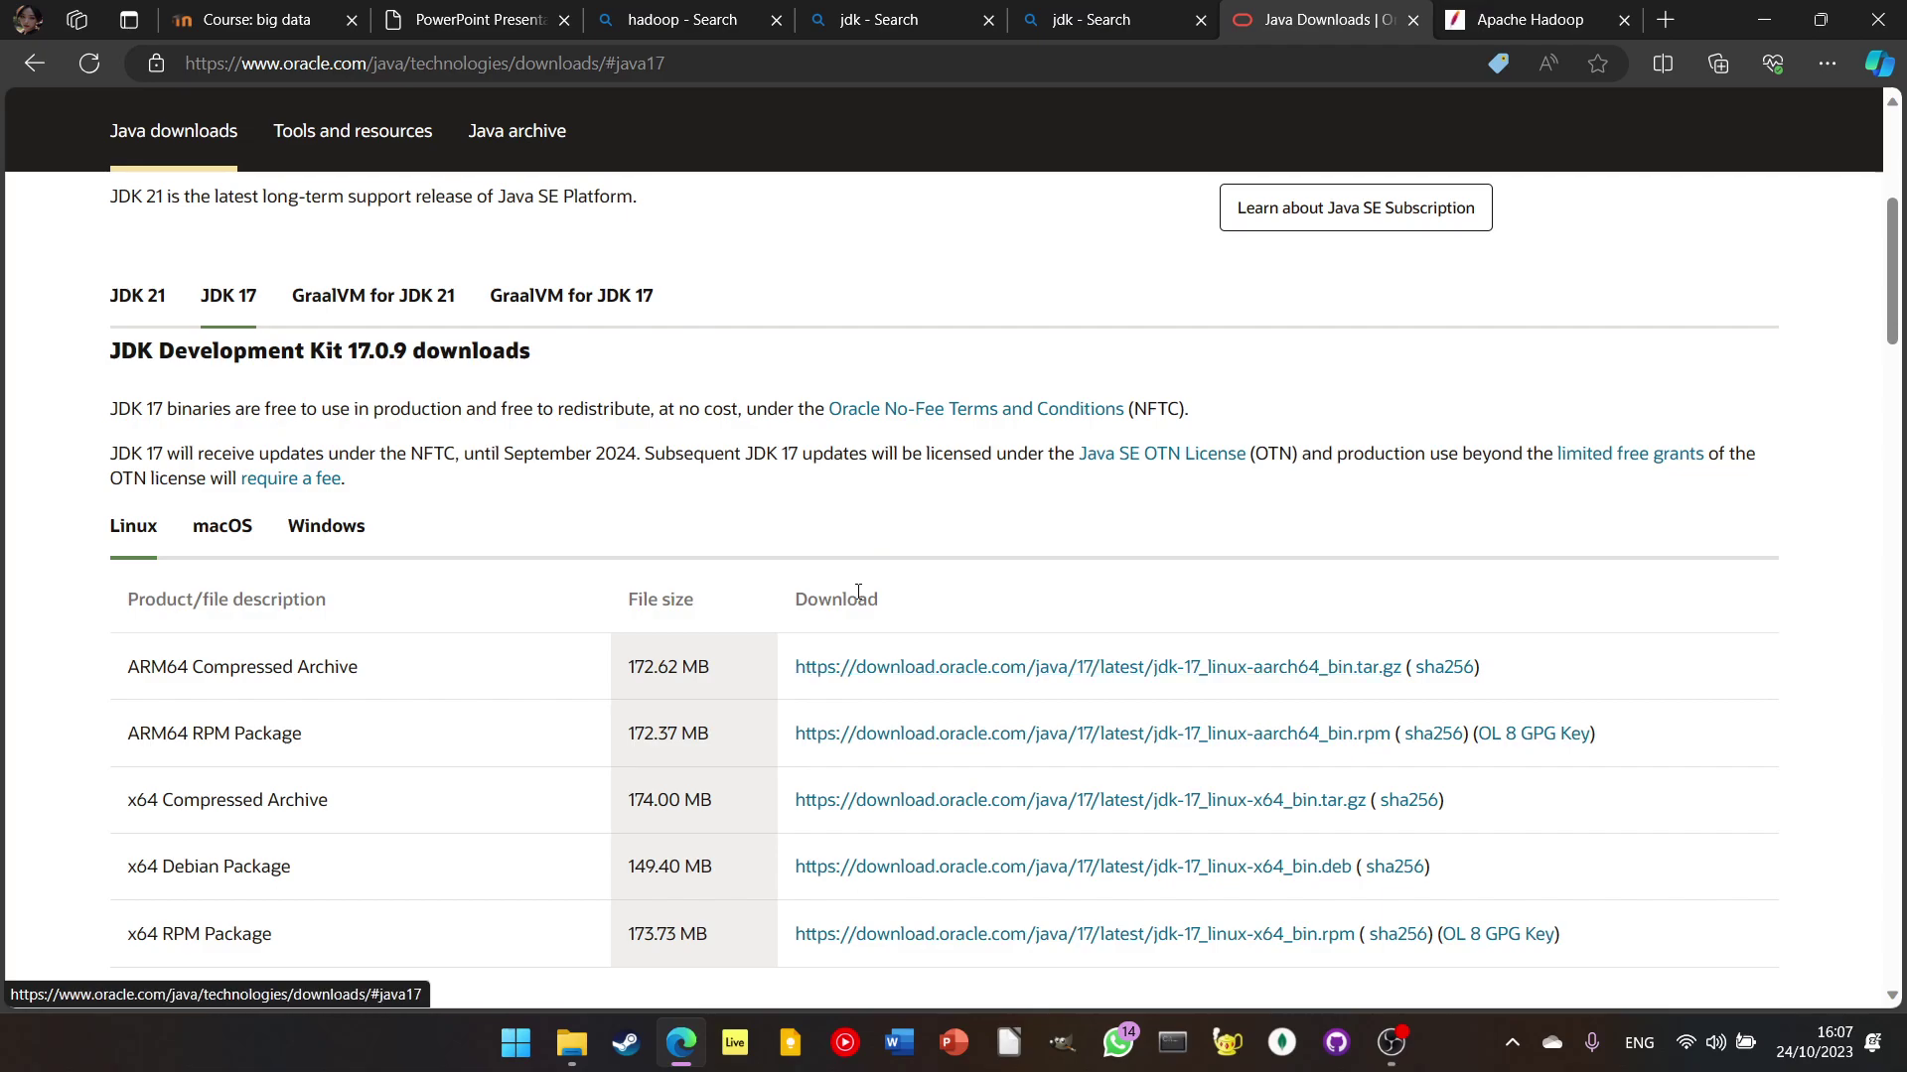
Step: Switch to File Explorer and inspect the jdk folder's contents in the user's home folder, then return to the home folder
click(570, 1043)
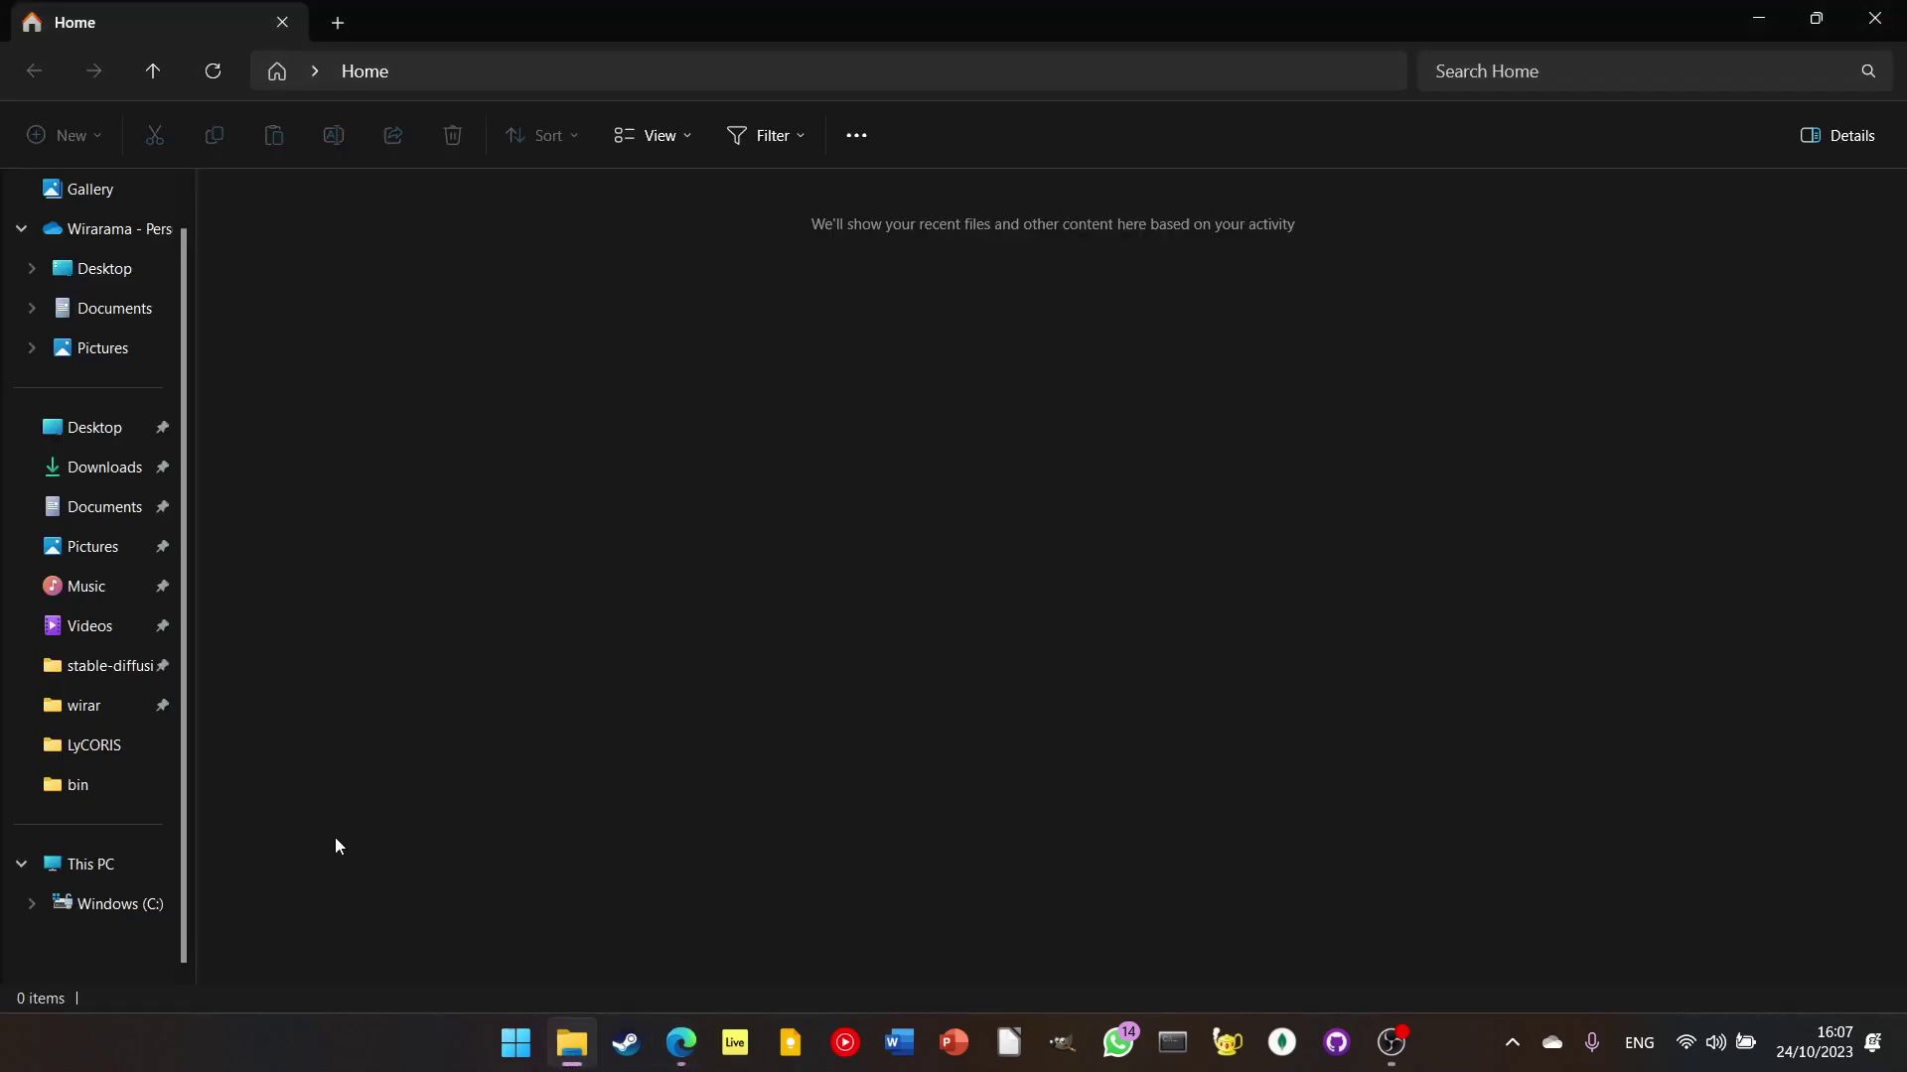
click(103, 711)
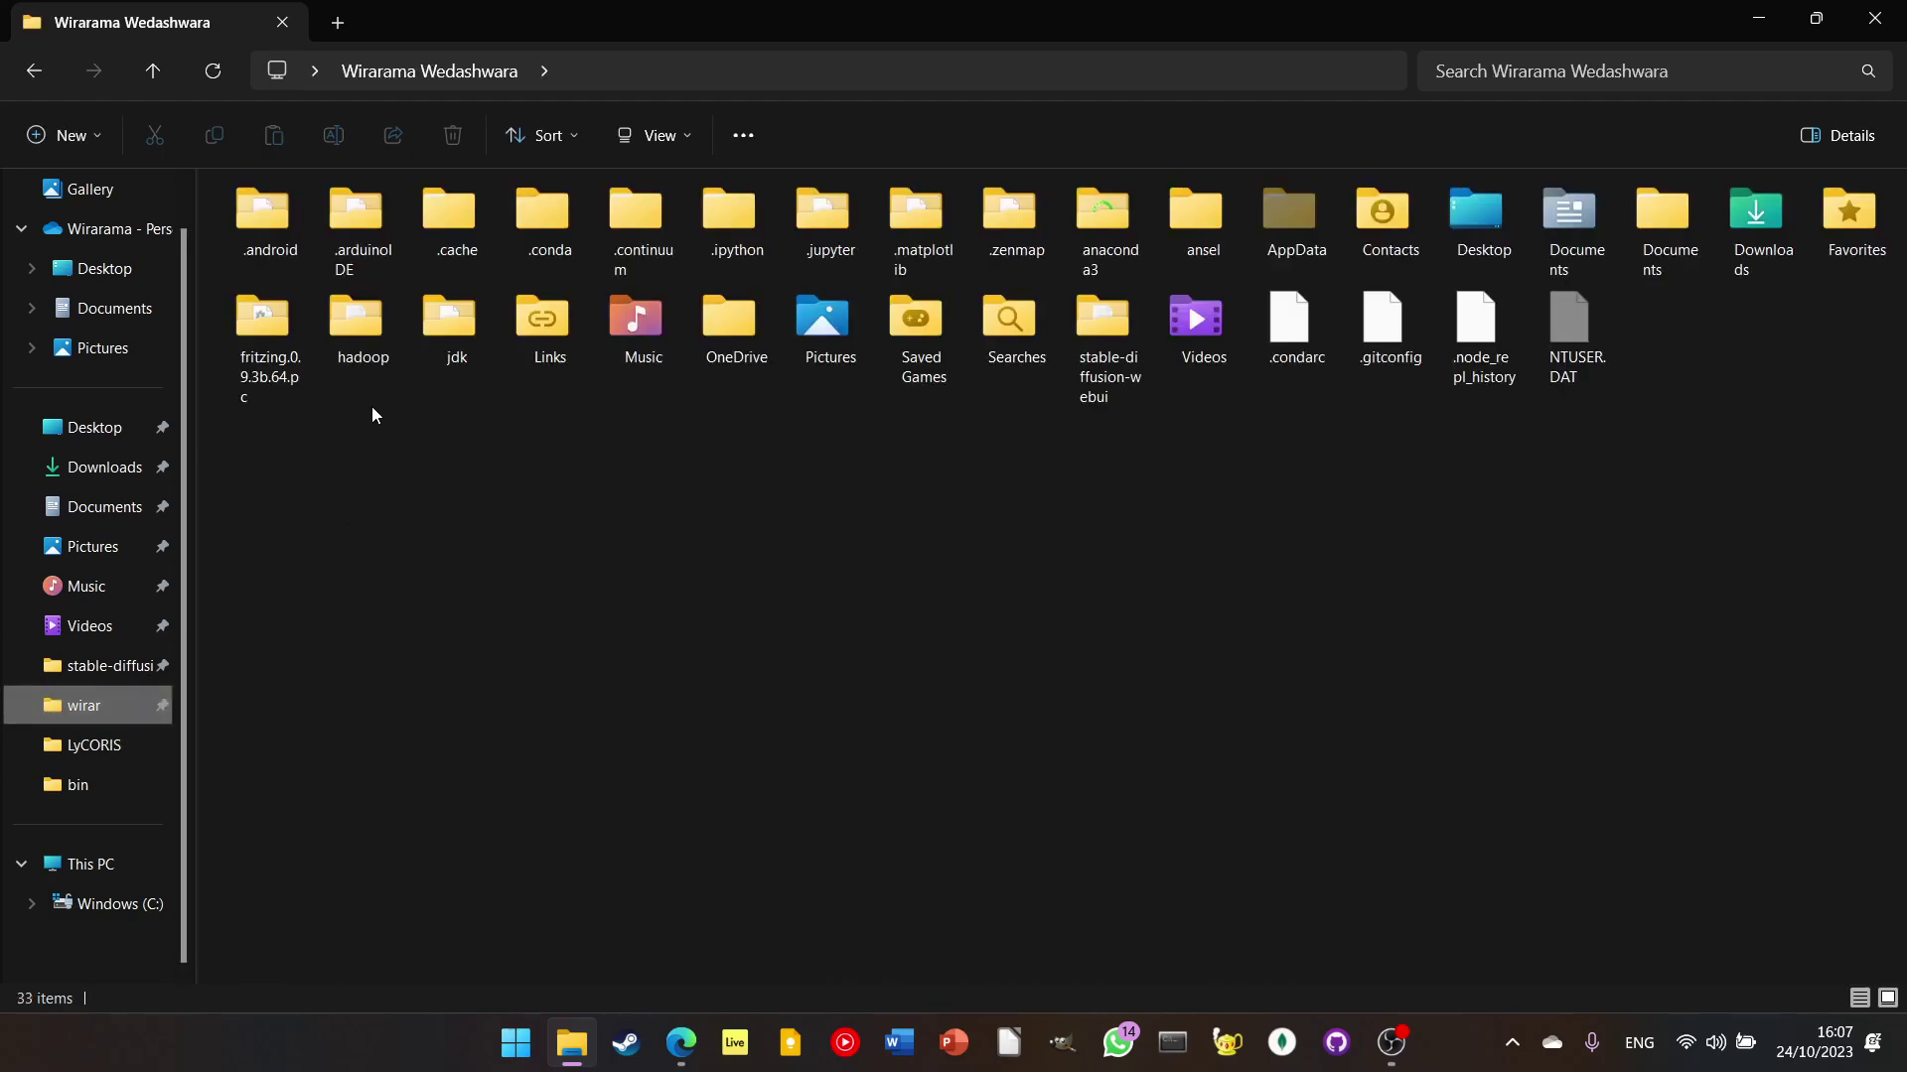
double_click(360, 325)
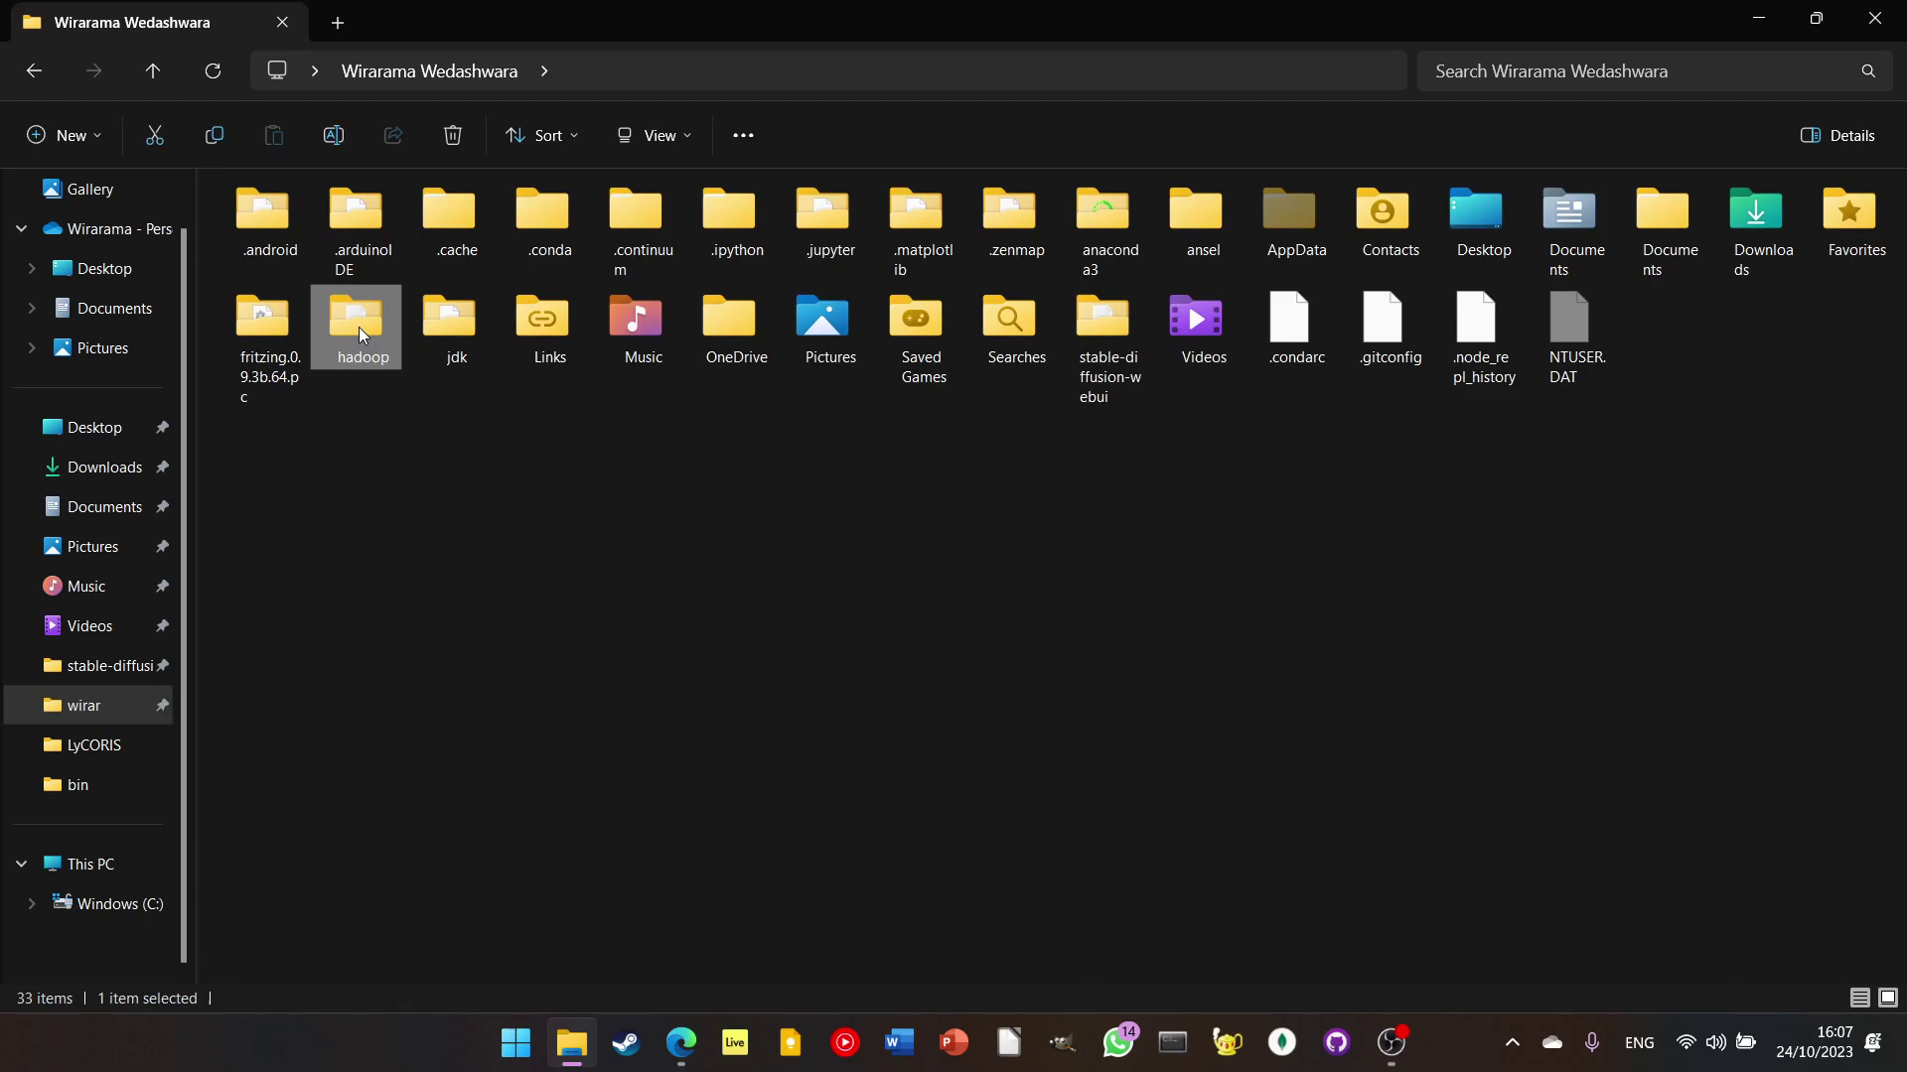
click(474, 74)
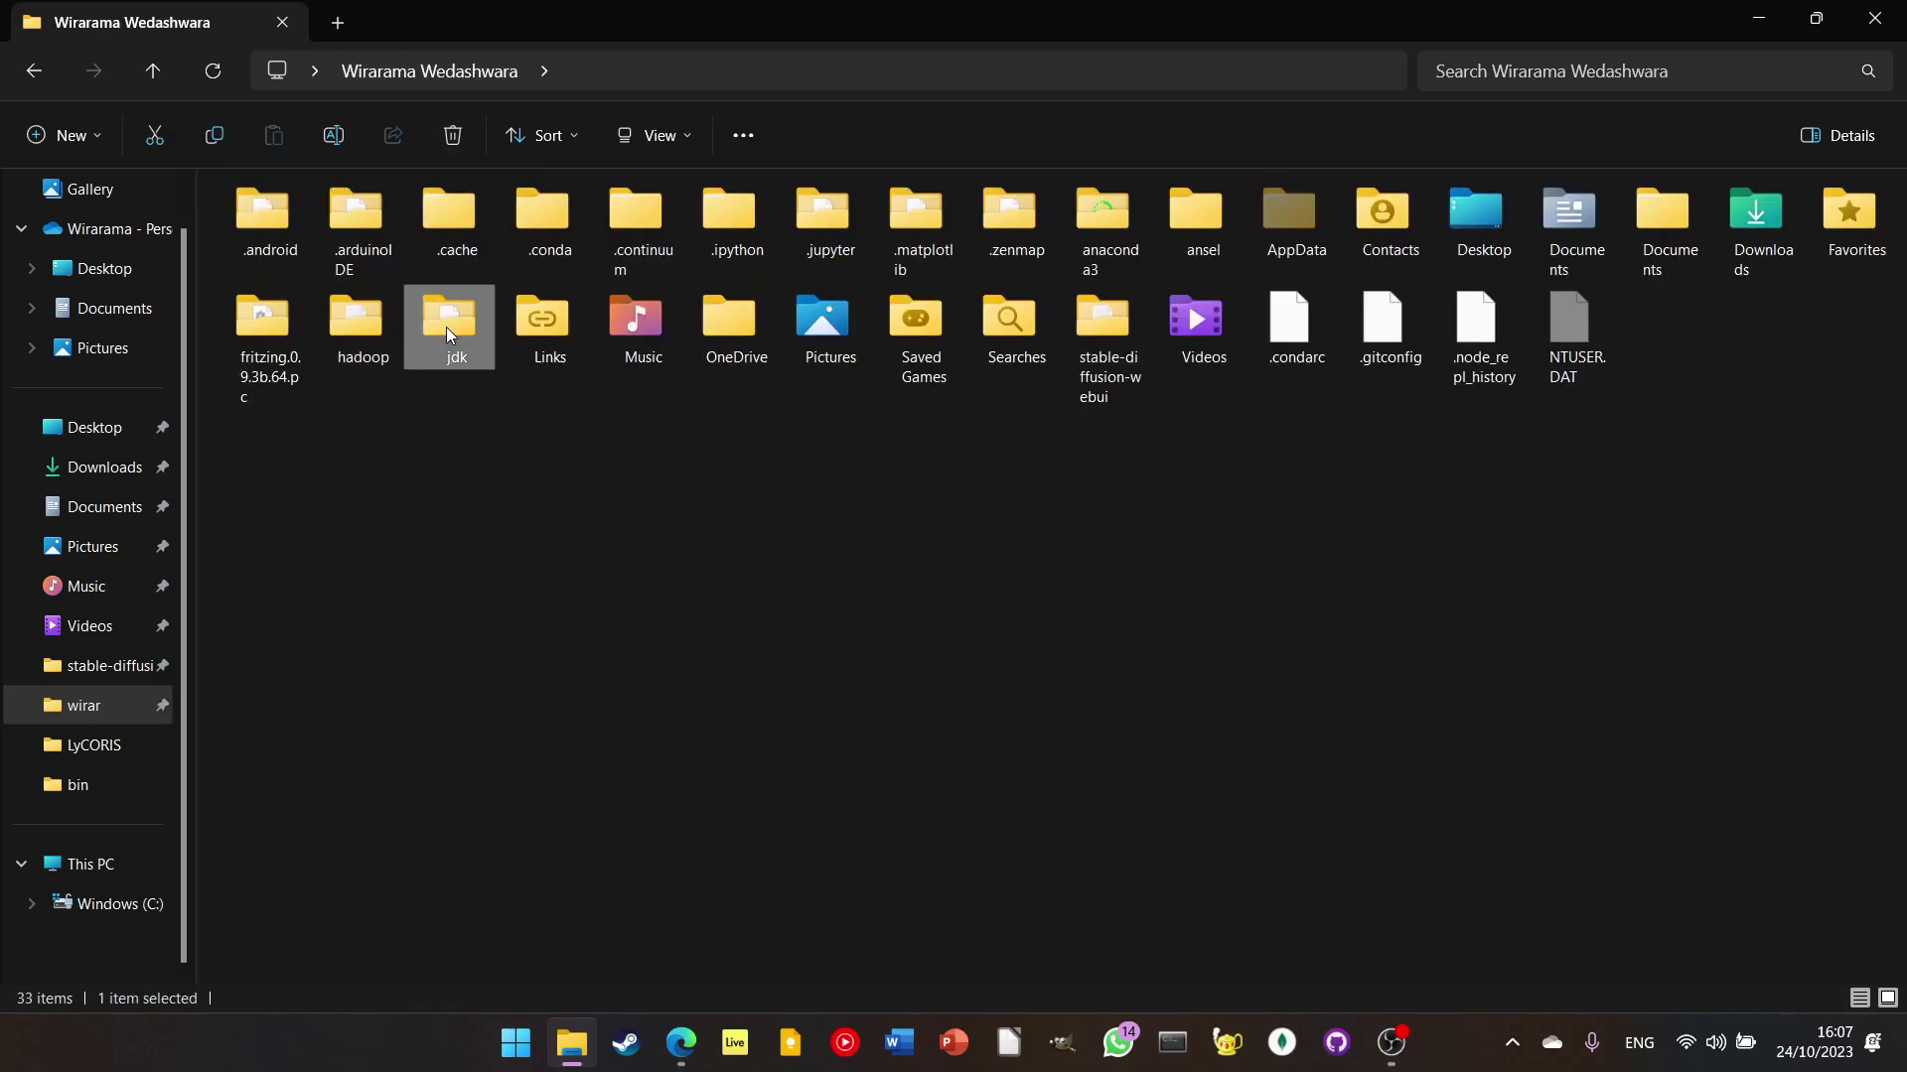
double_click(445, 326)
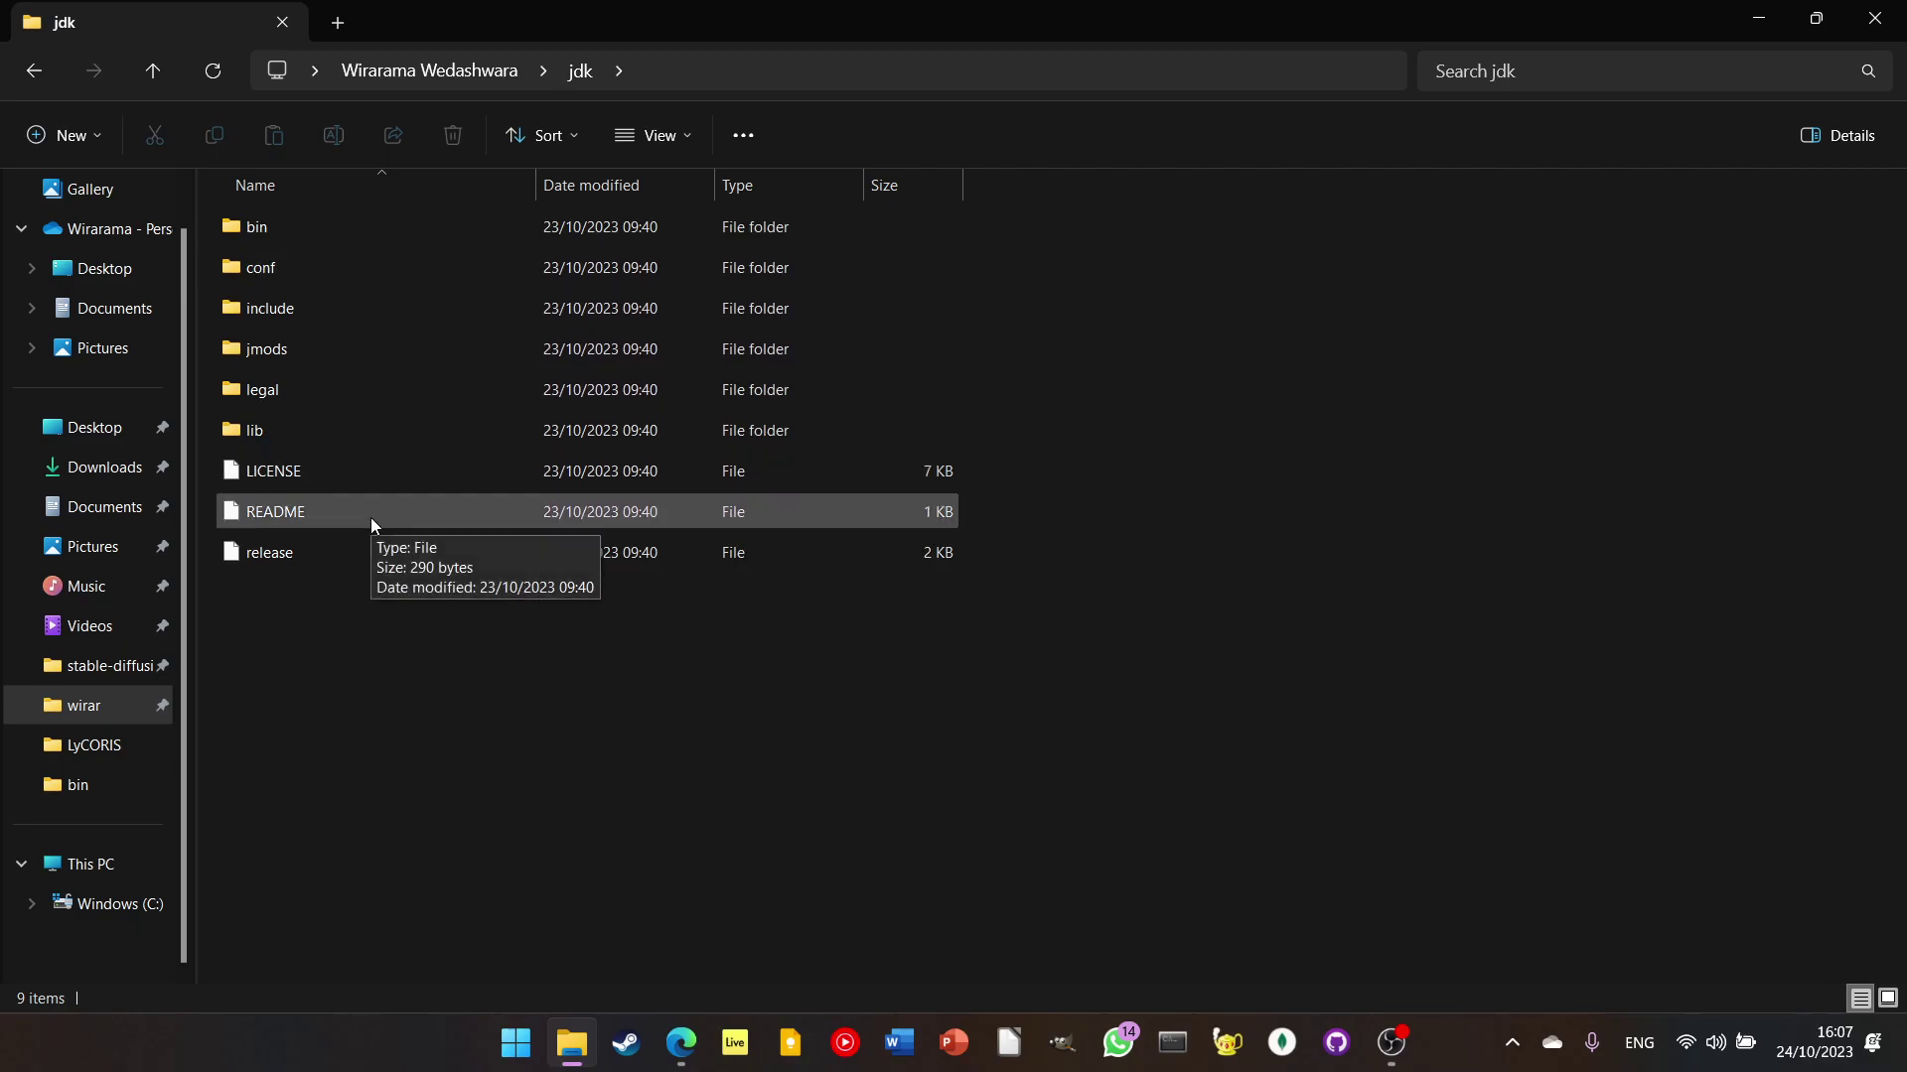
click(485, 73)
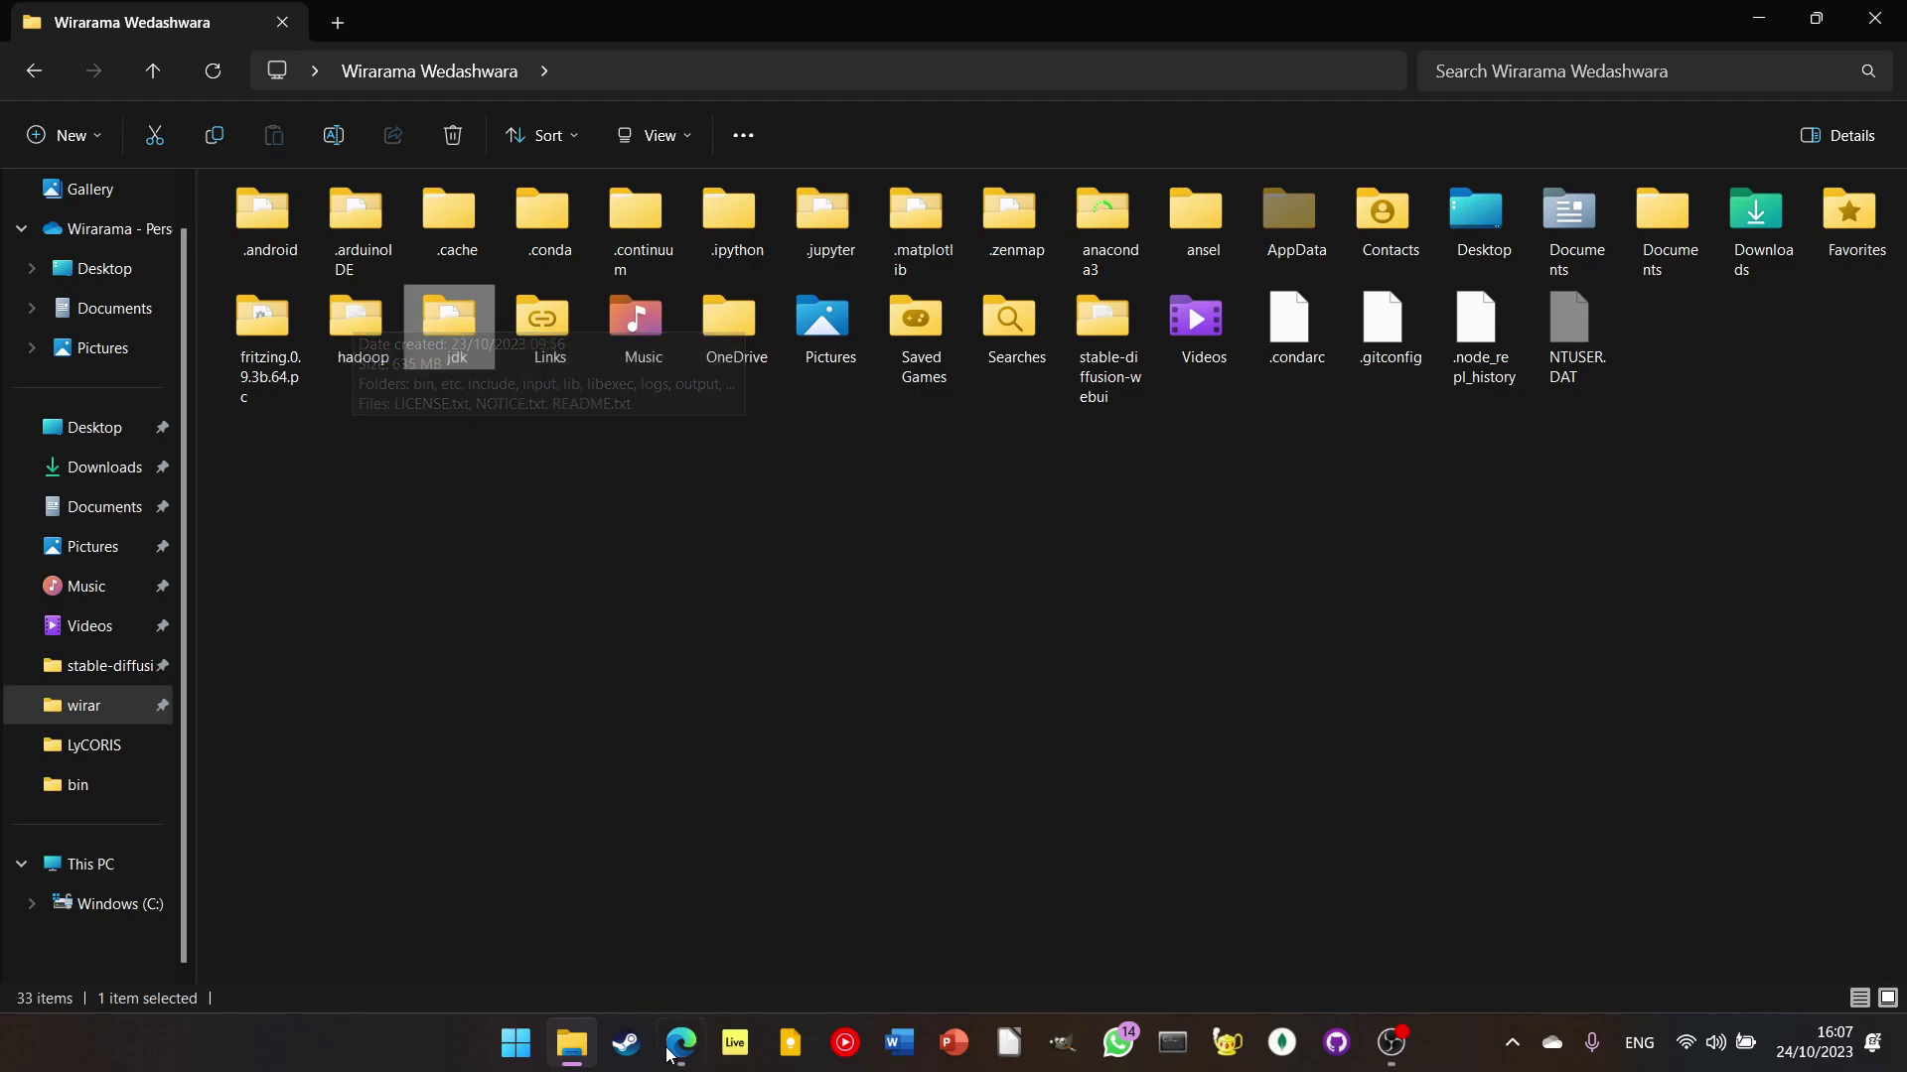
Step: Open the Downloads folder and select the hadoop-2.10.2.tar.gz archive
mouse_move(681, 1043)
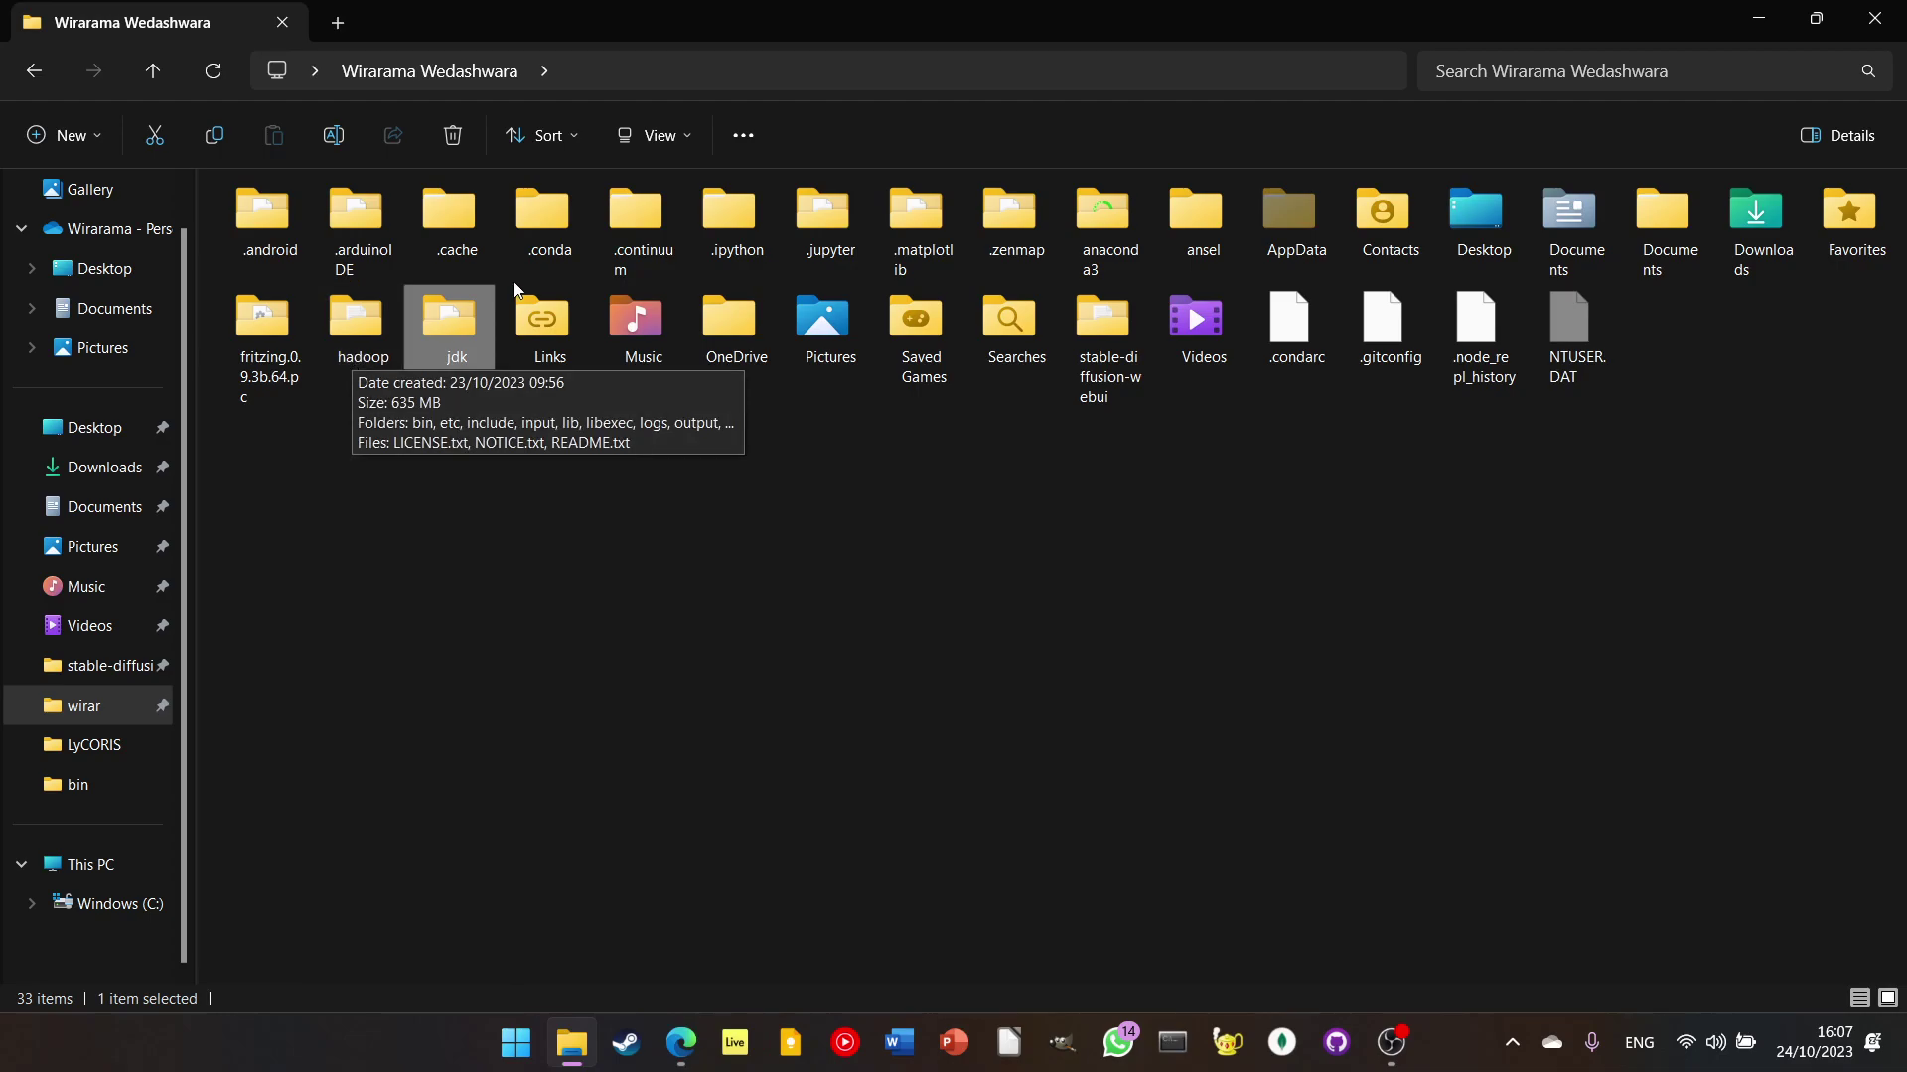
click(114, 477)
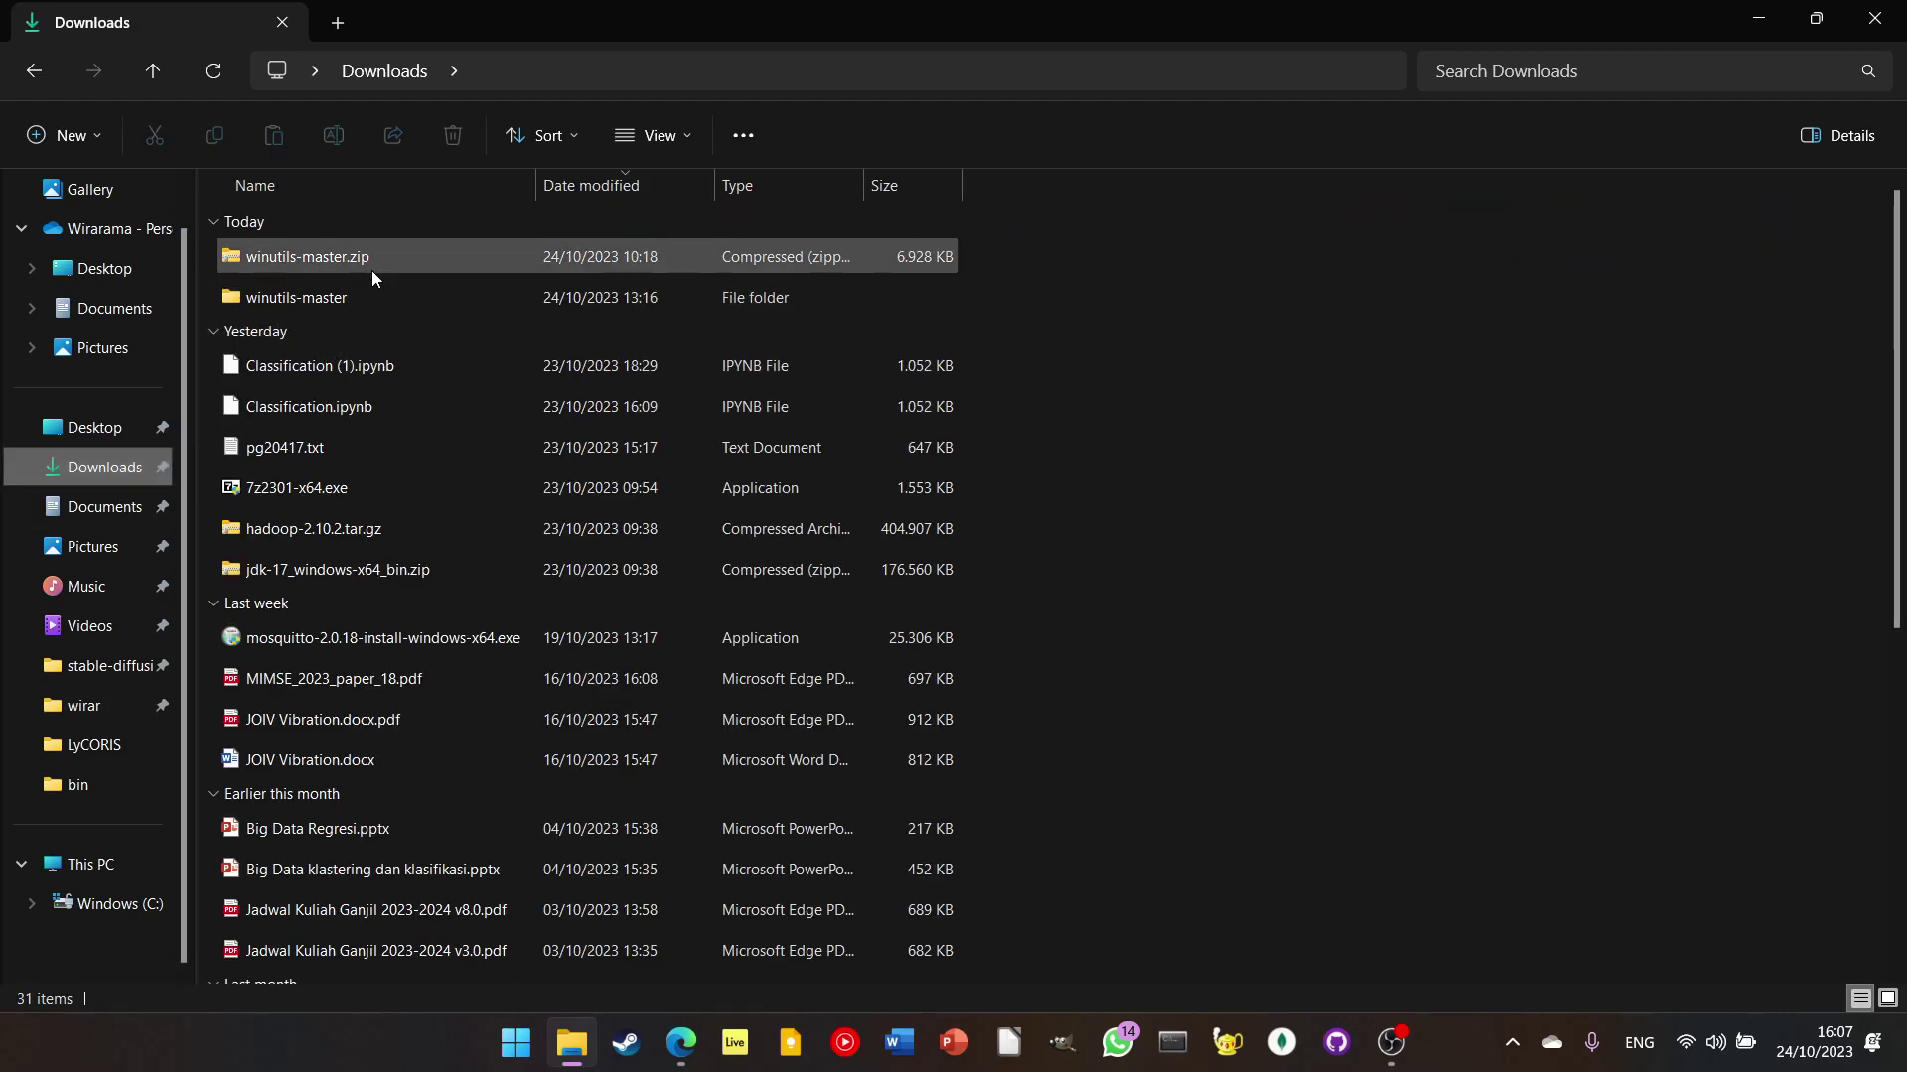
click(344, 521)
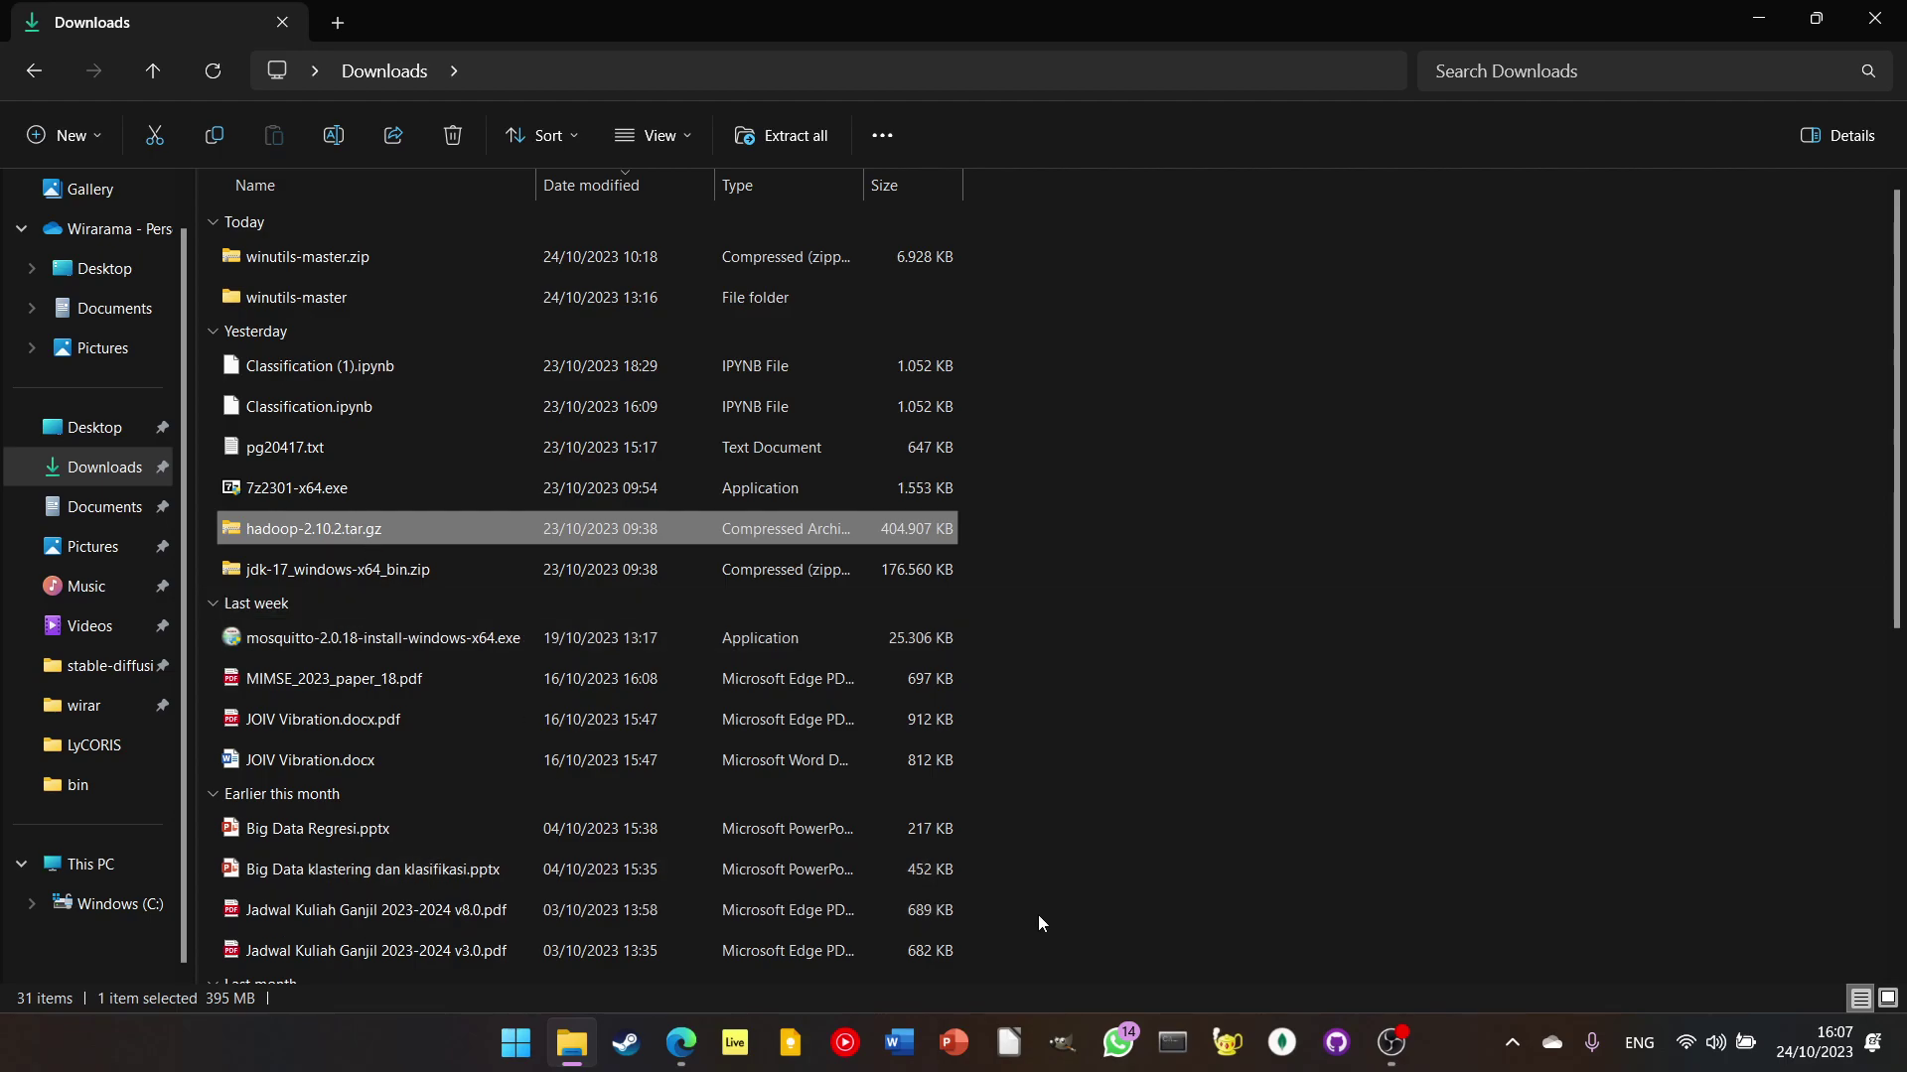
Step: Switch back to the Edge browser and replace the jdk search with a search for 7zip
click(681, 1043)
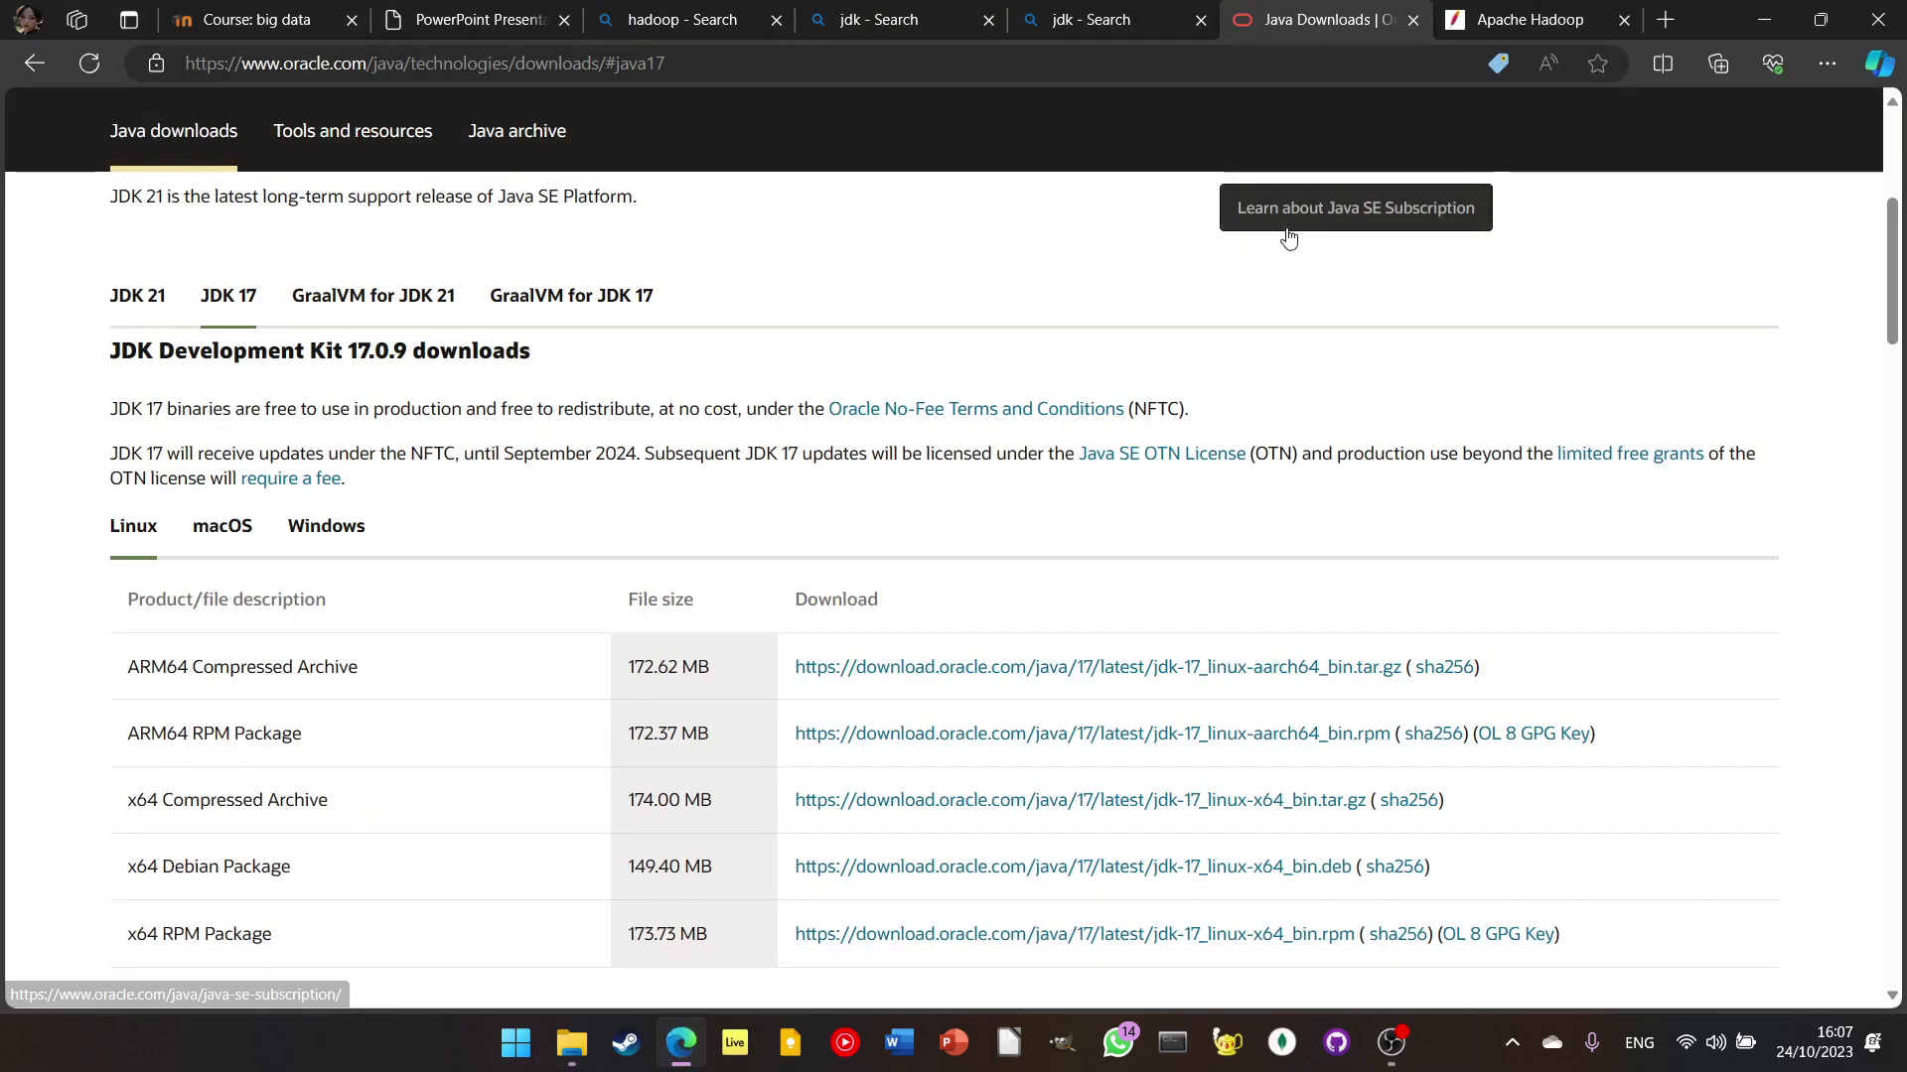
click(1015, 20)
click(704, 143)
key(ctrl+a)
text(7zip)
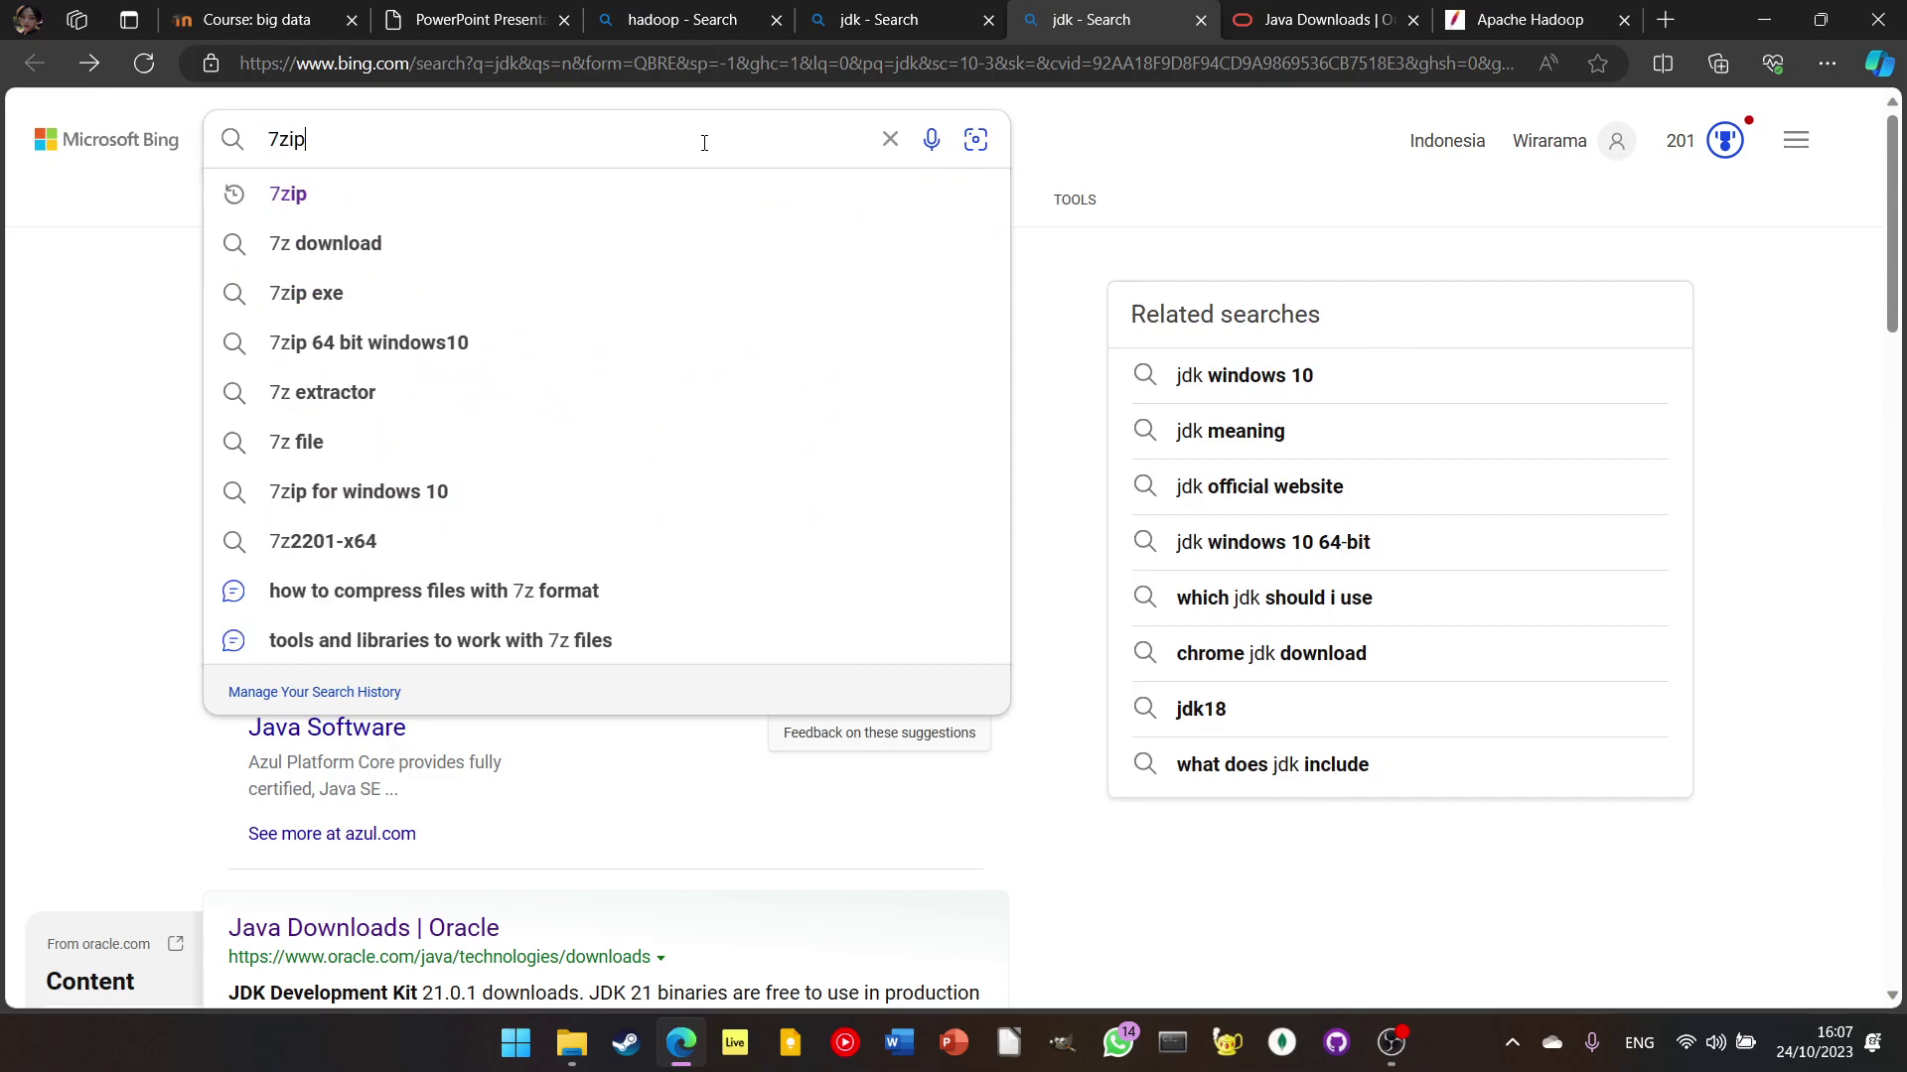
key(Return)
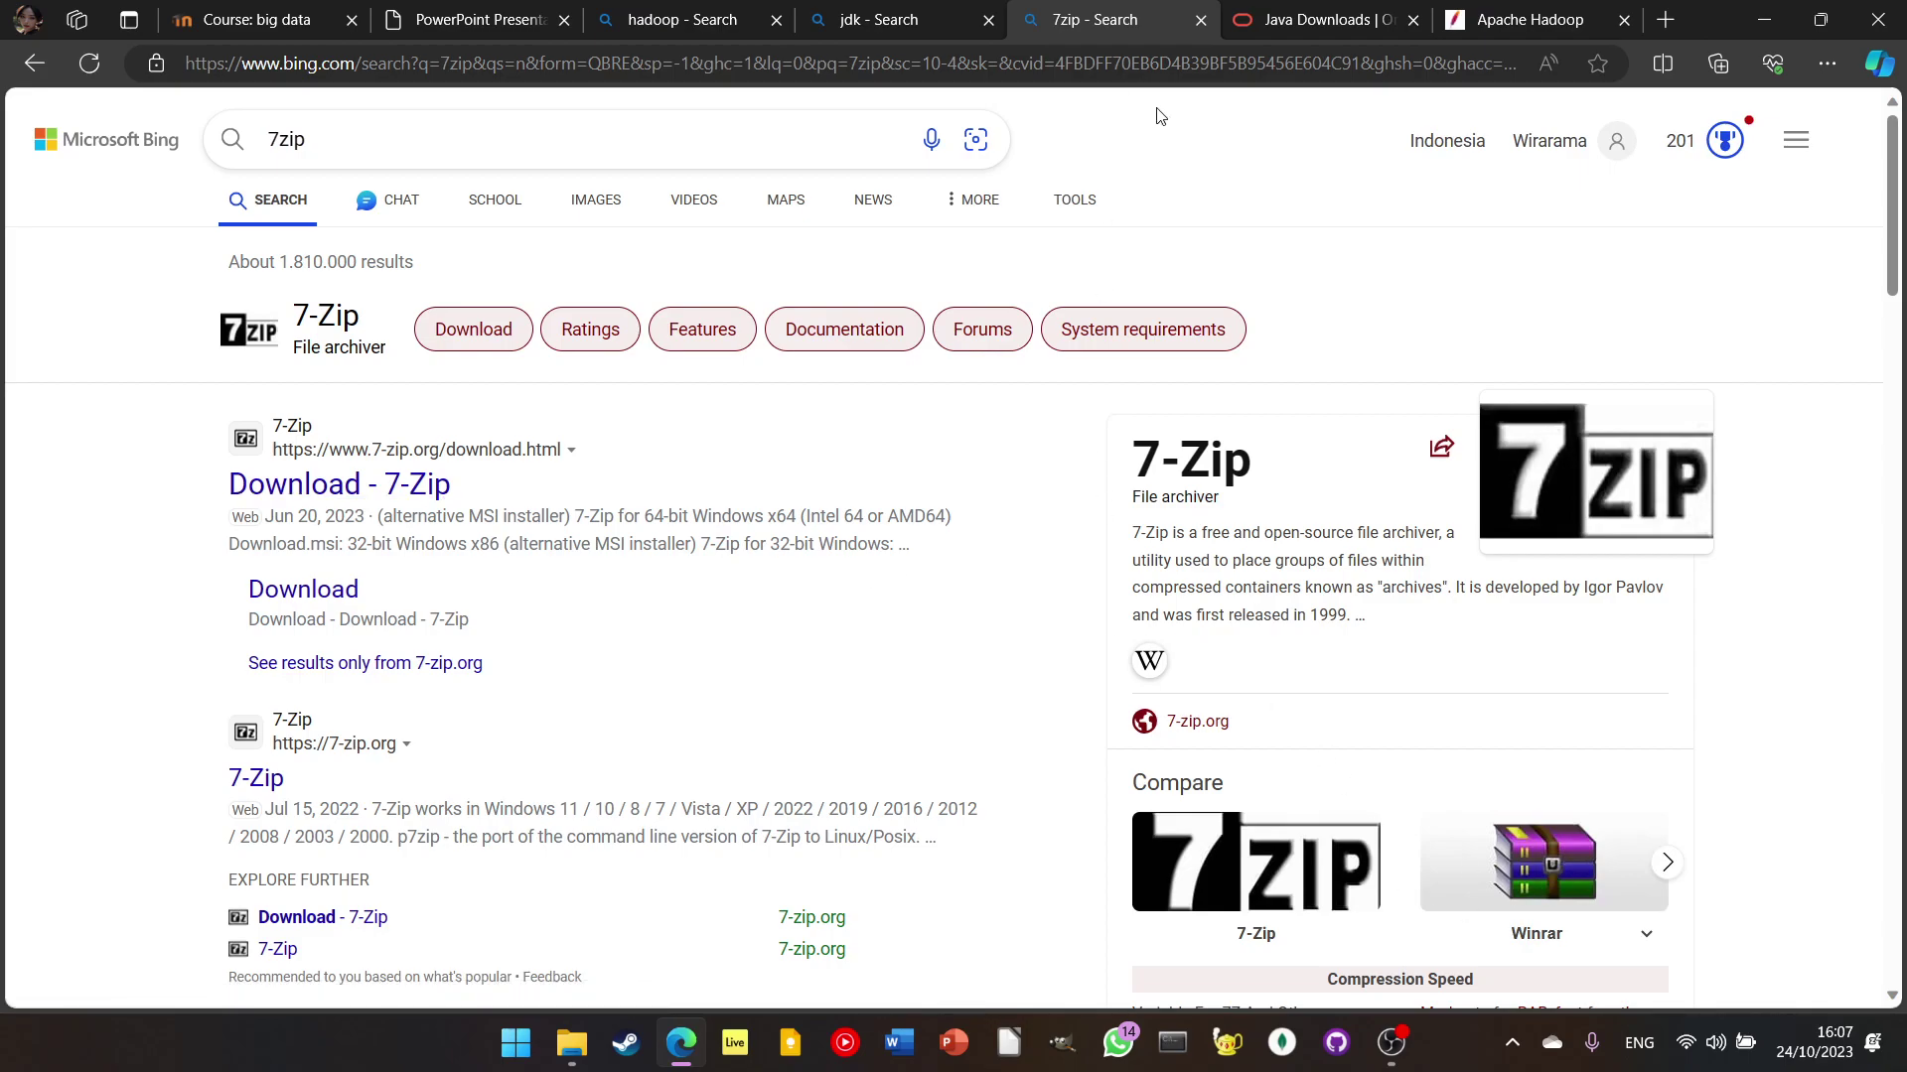
Step: Close the 7zip, jdk and hadoop search result pages, leaving the Java Downloads page open
click(1202, 20)
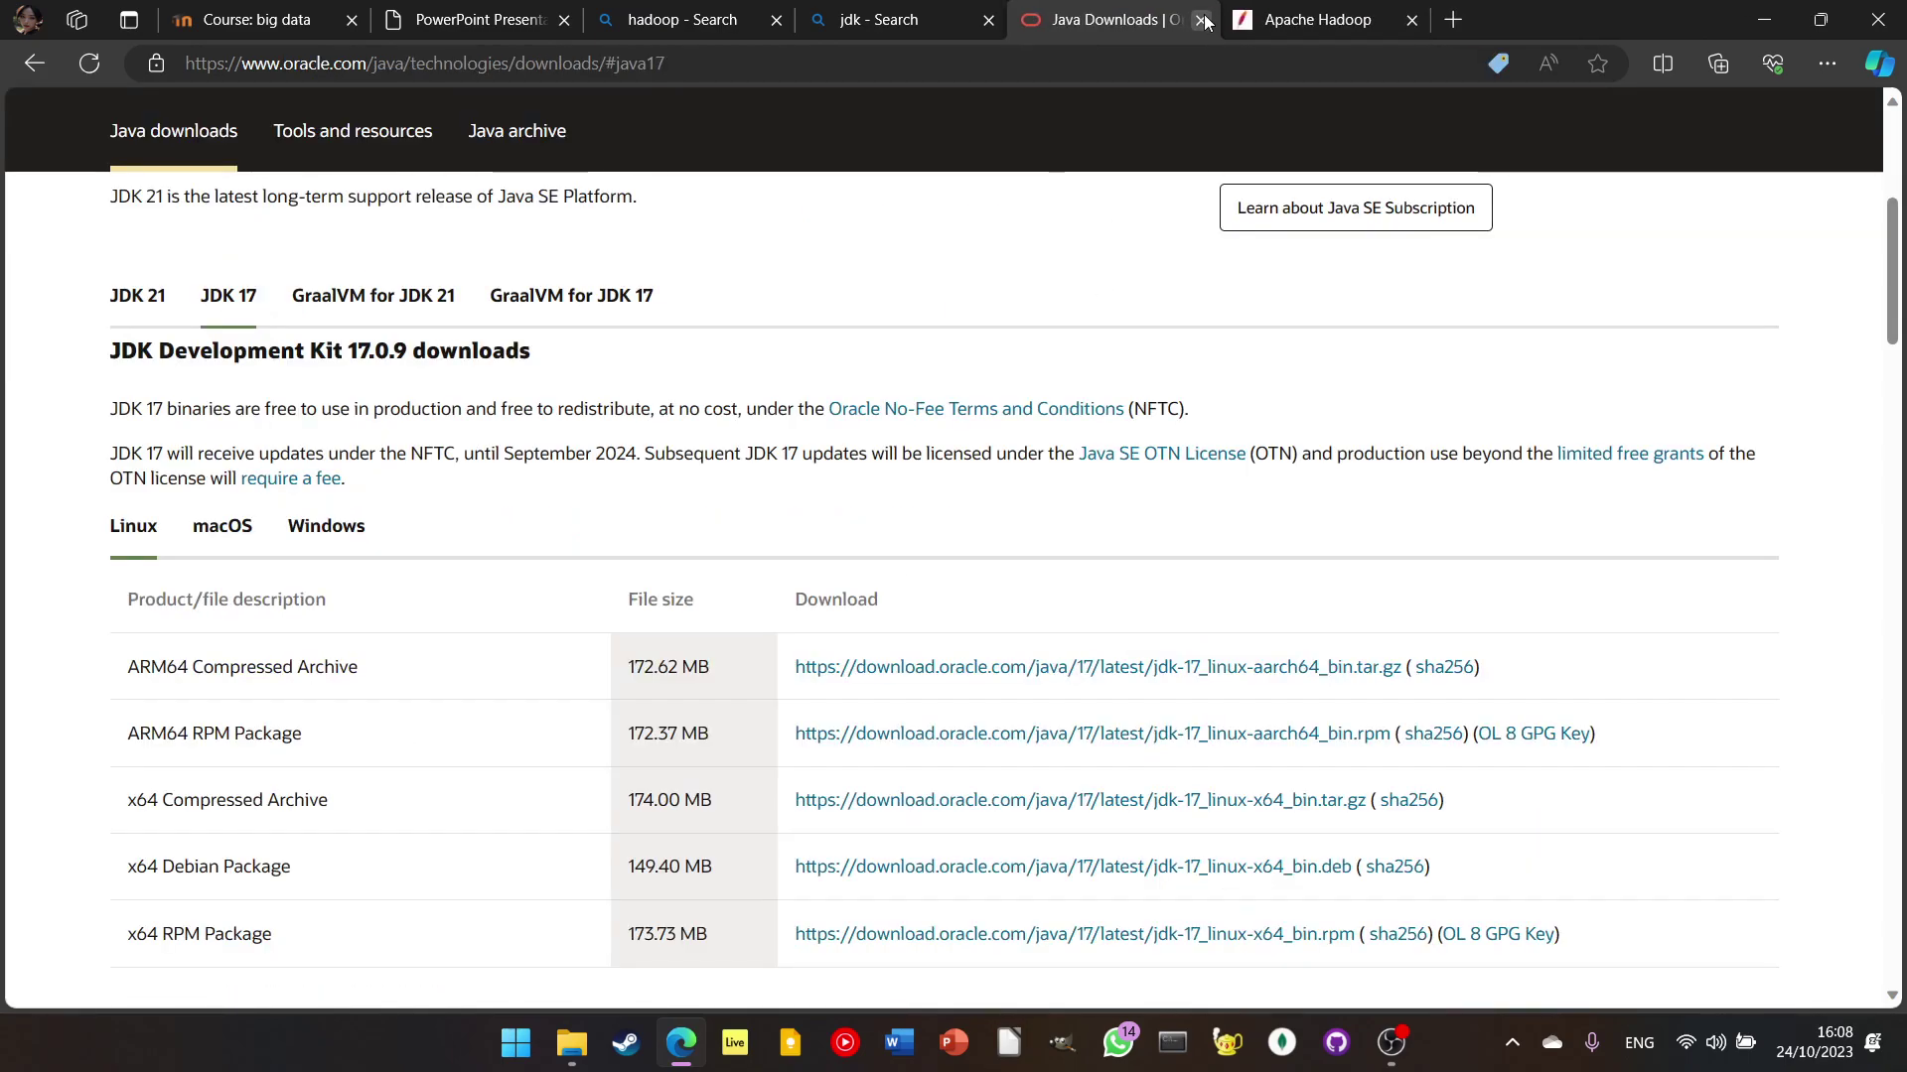
click(990, 22)
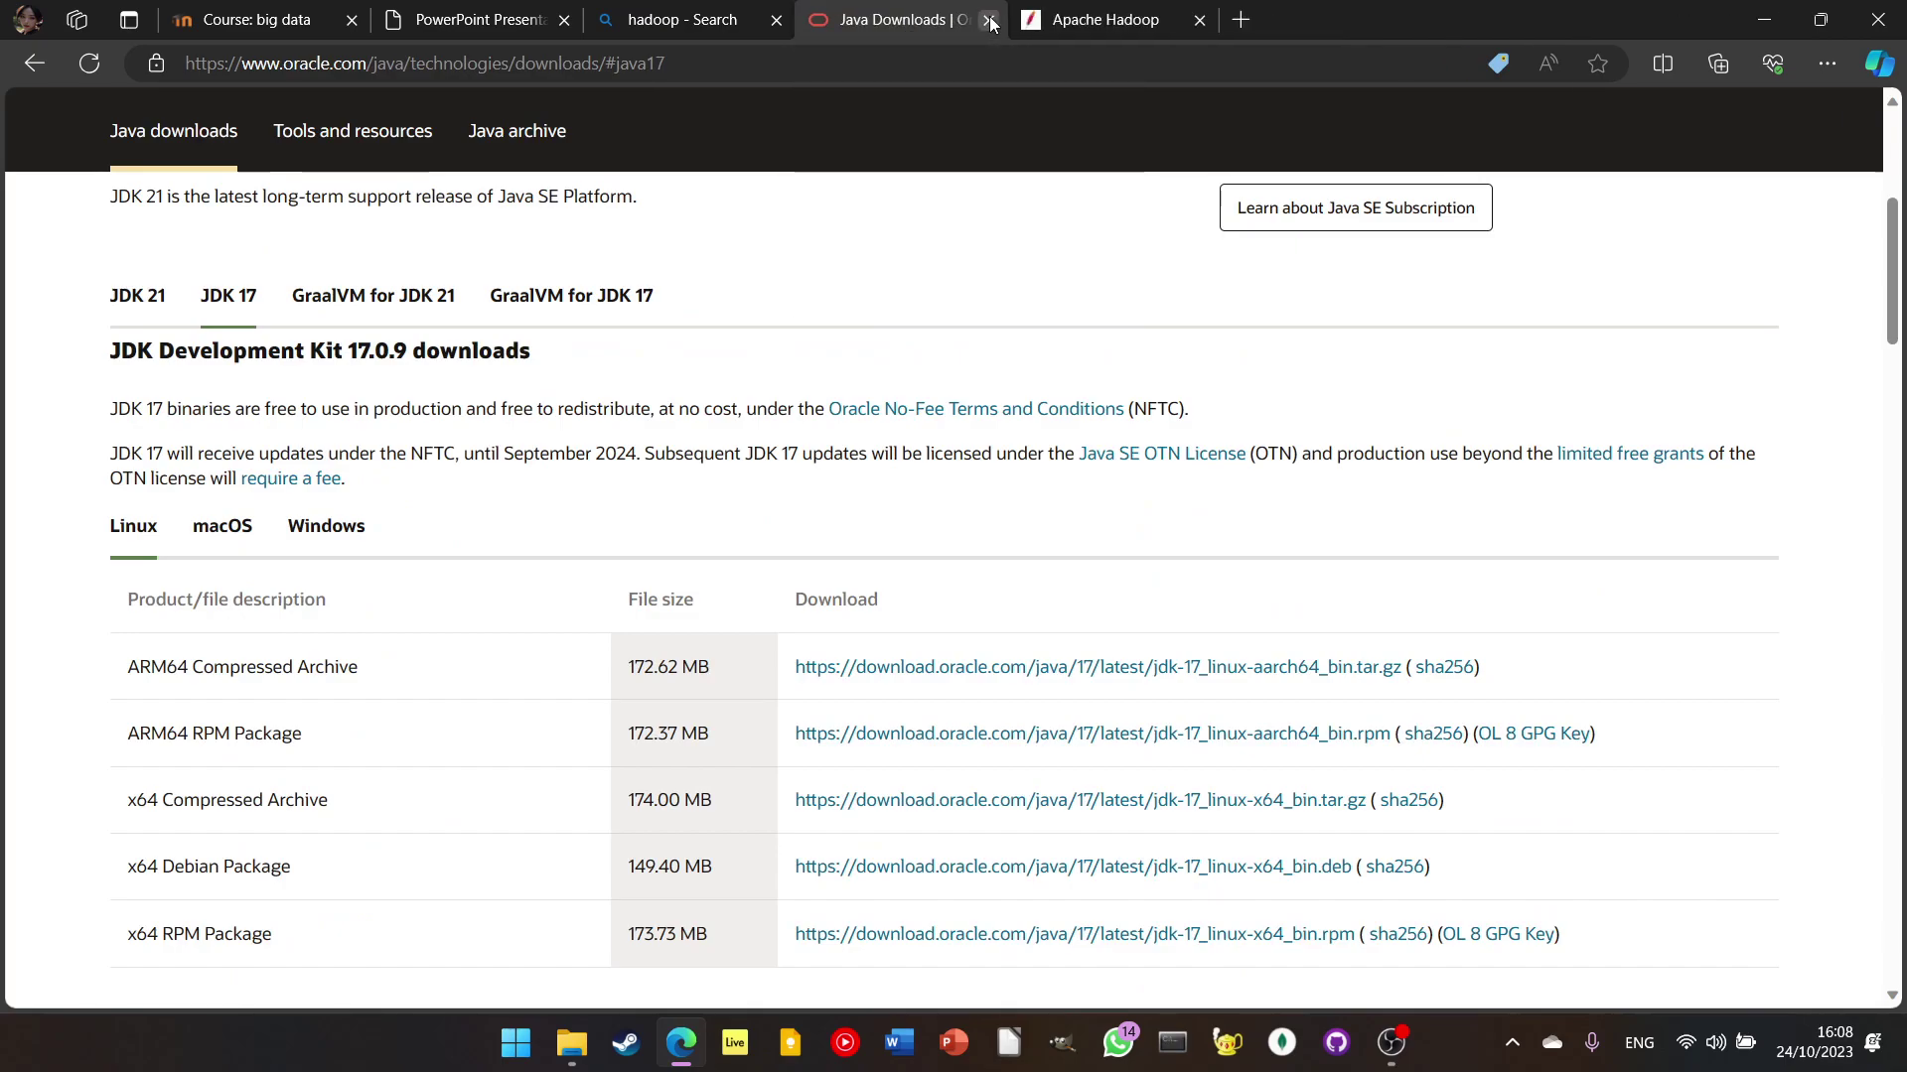
click(778, 20)
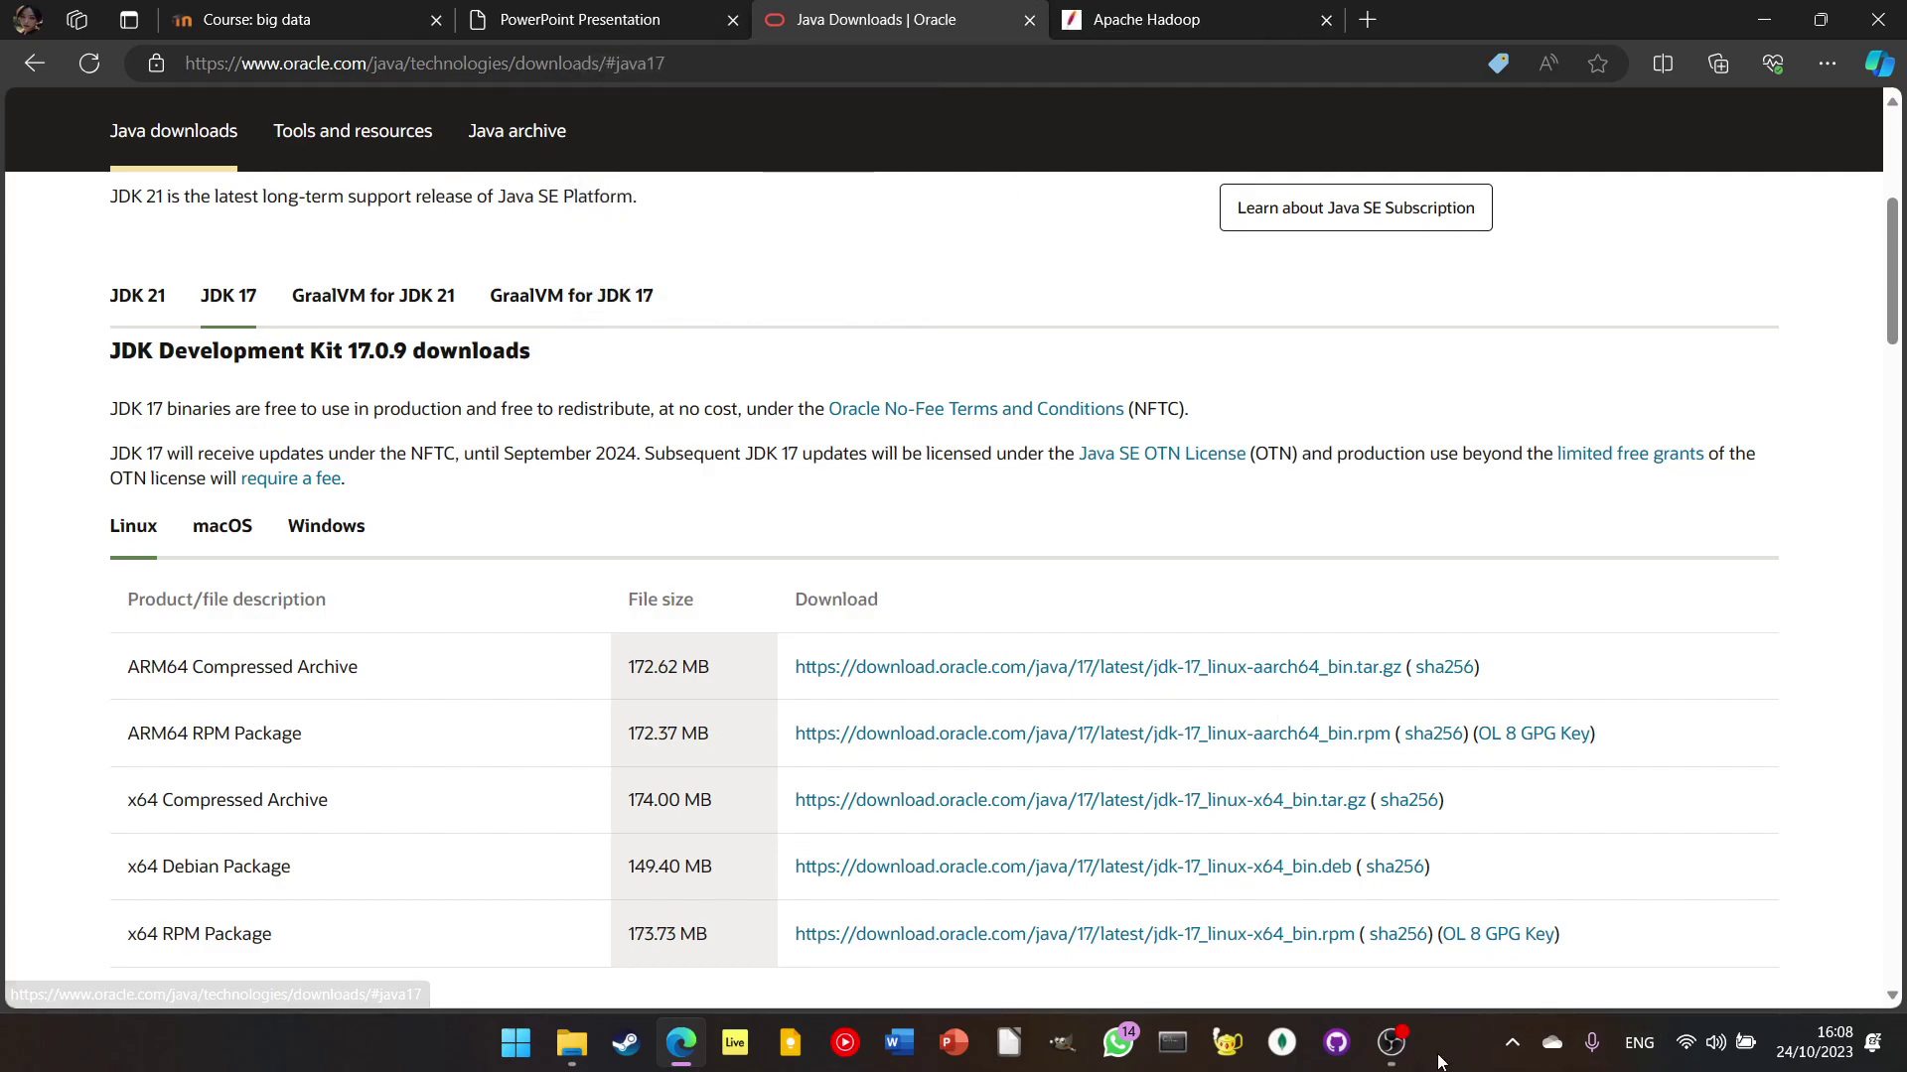
click(1397, 1047)
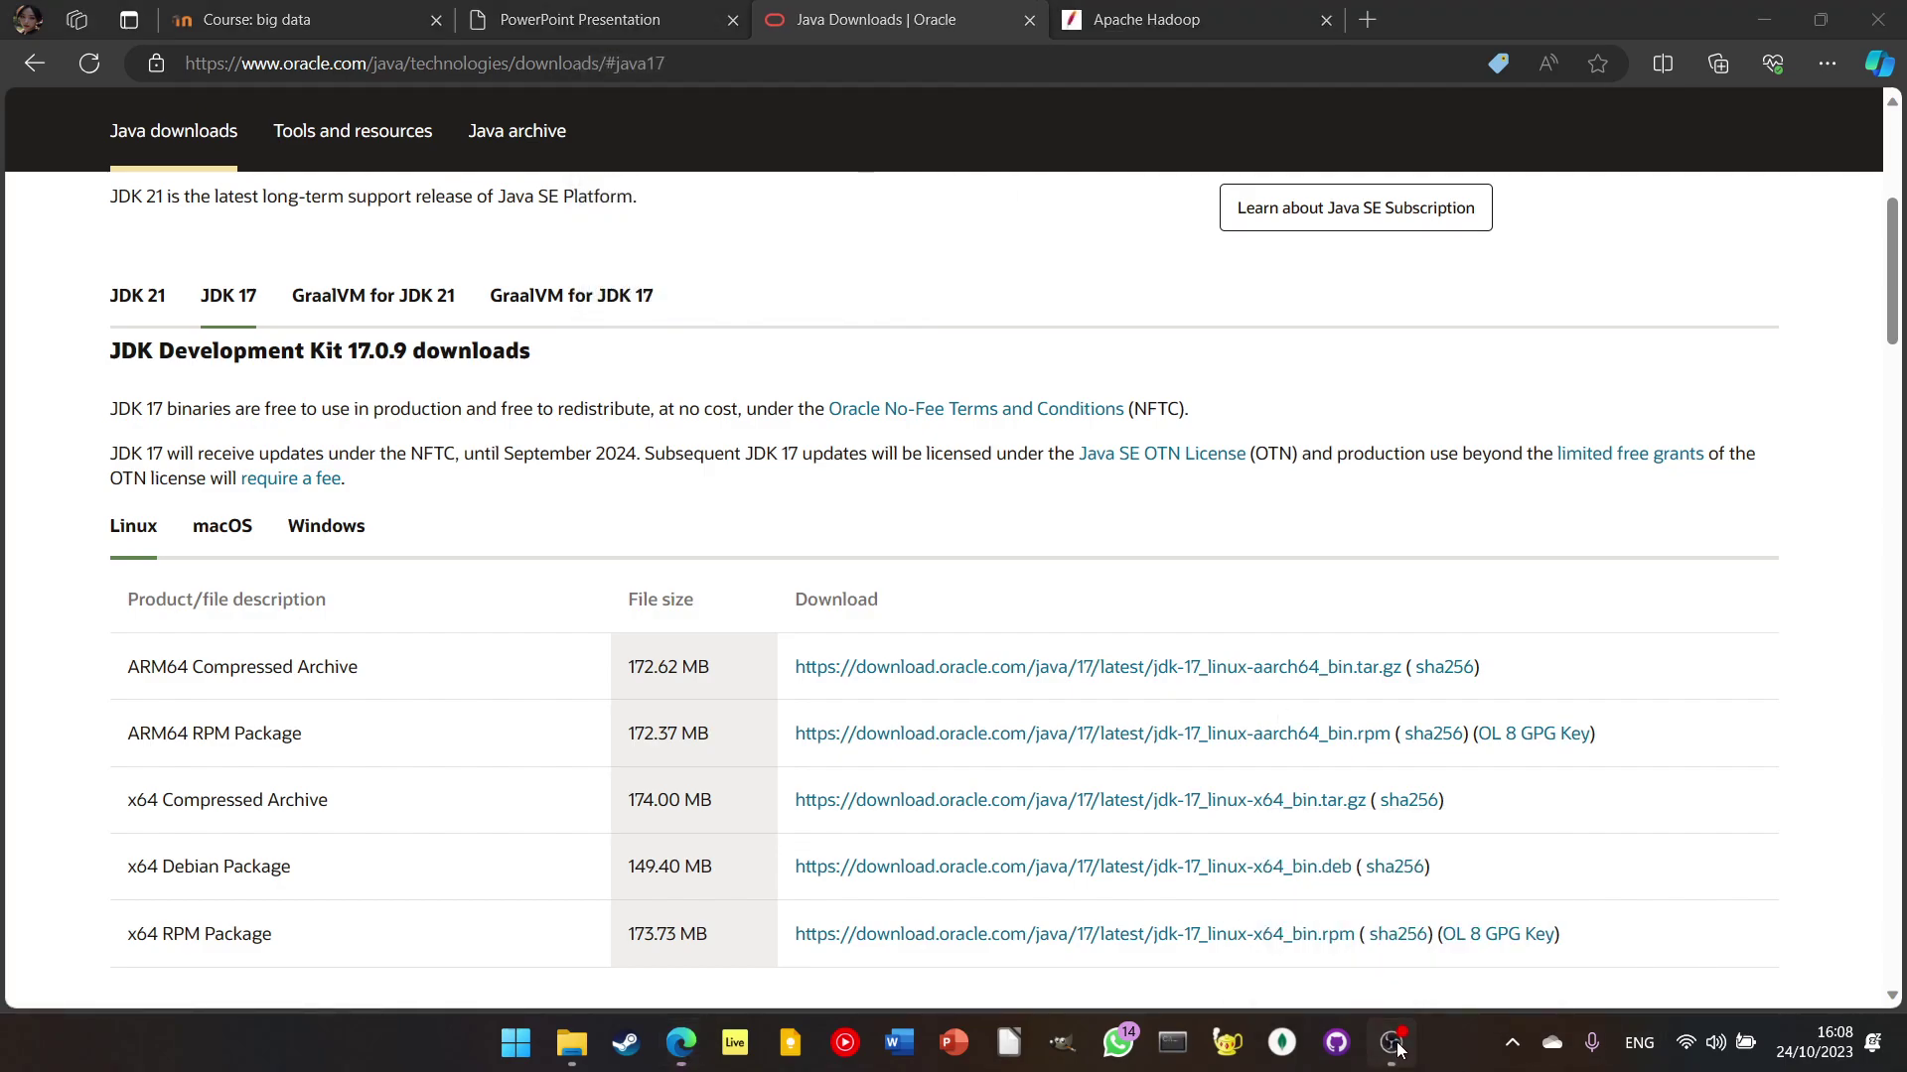
click(681, 1044)
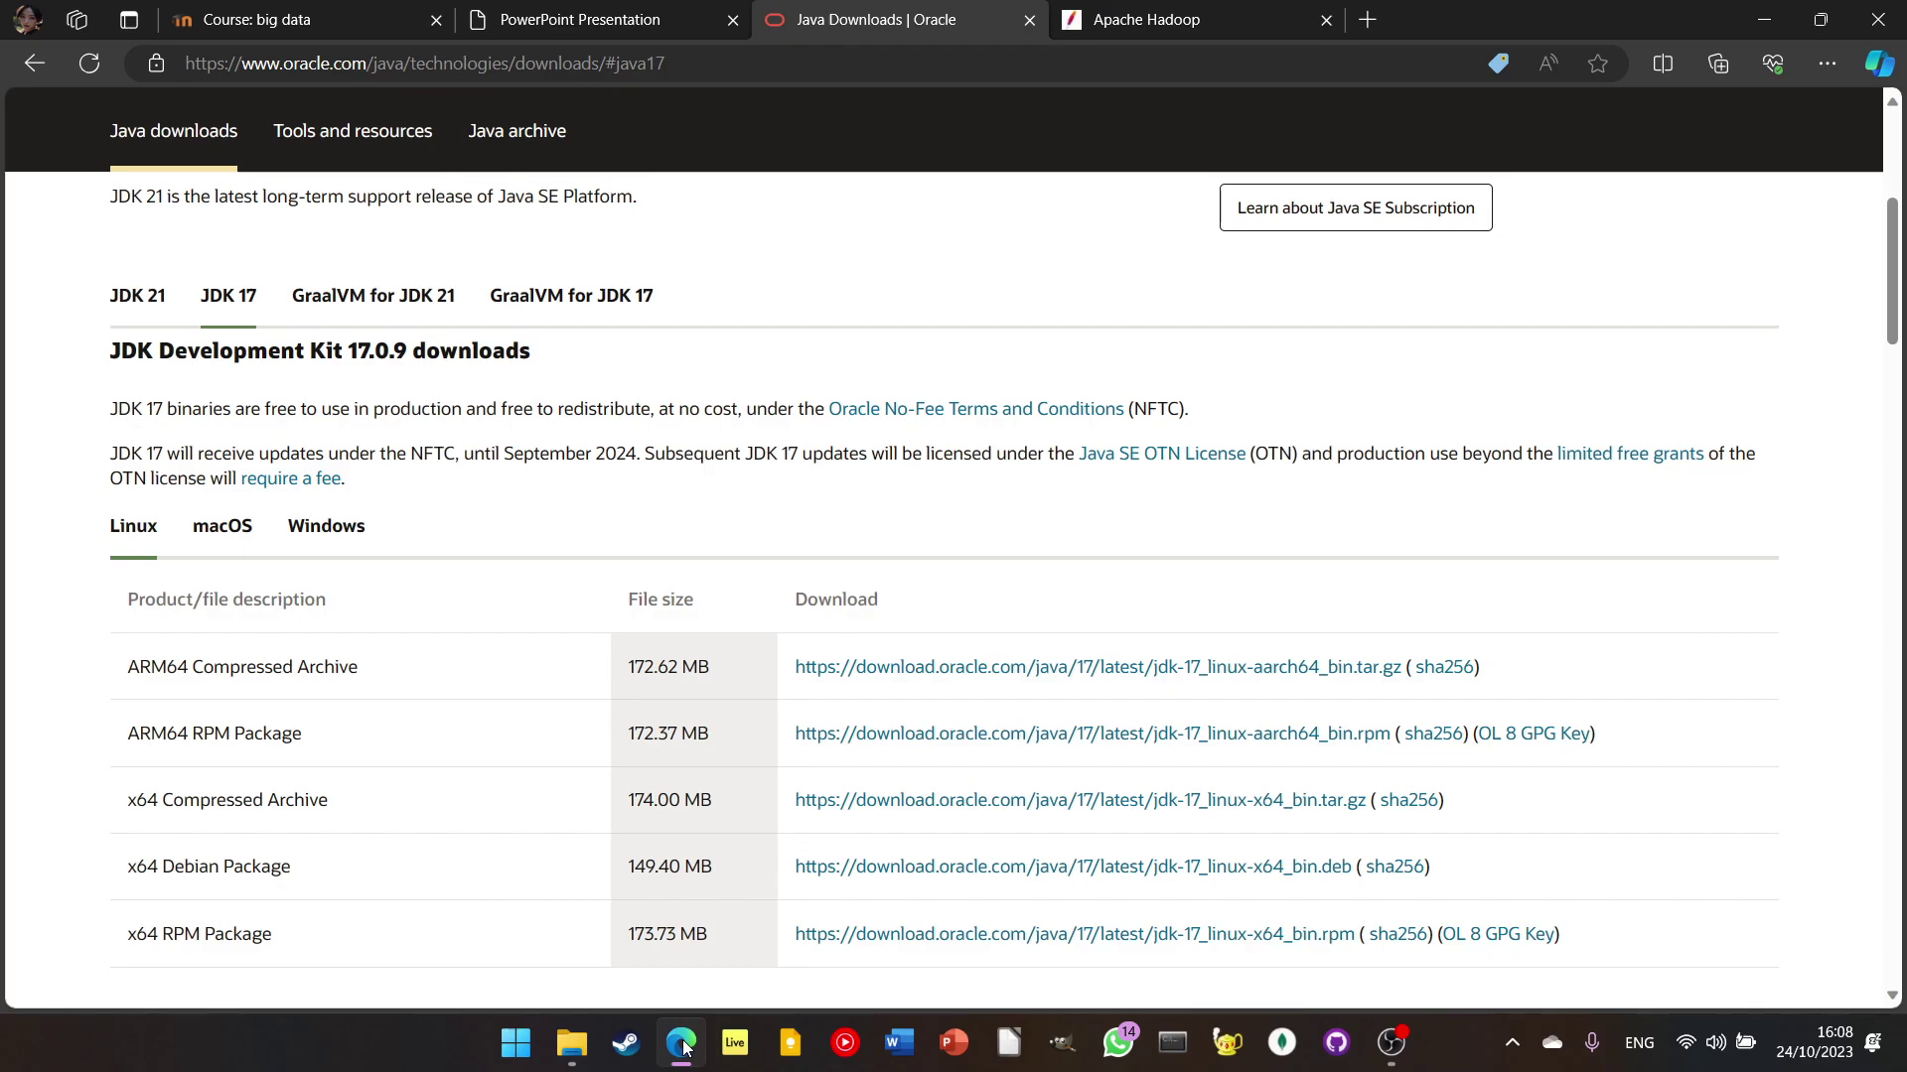
click(502, 1050)
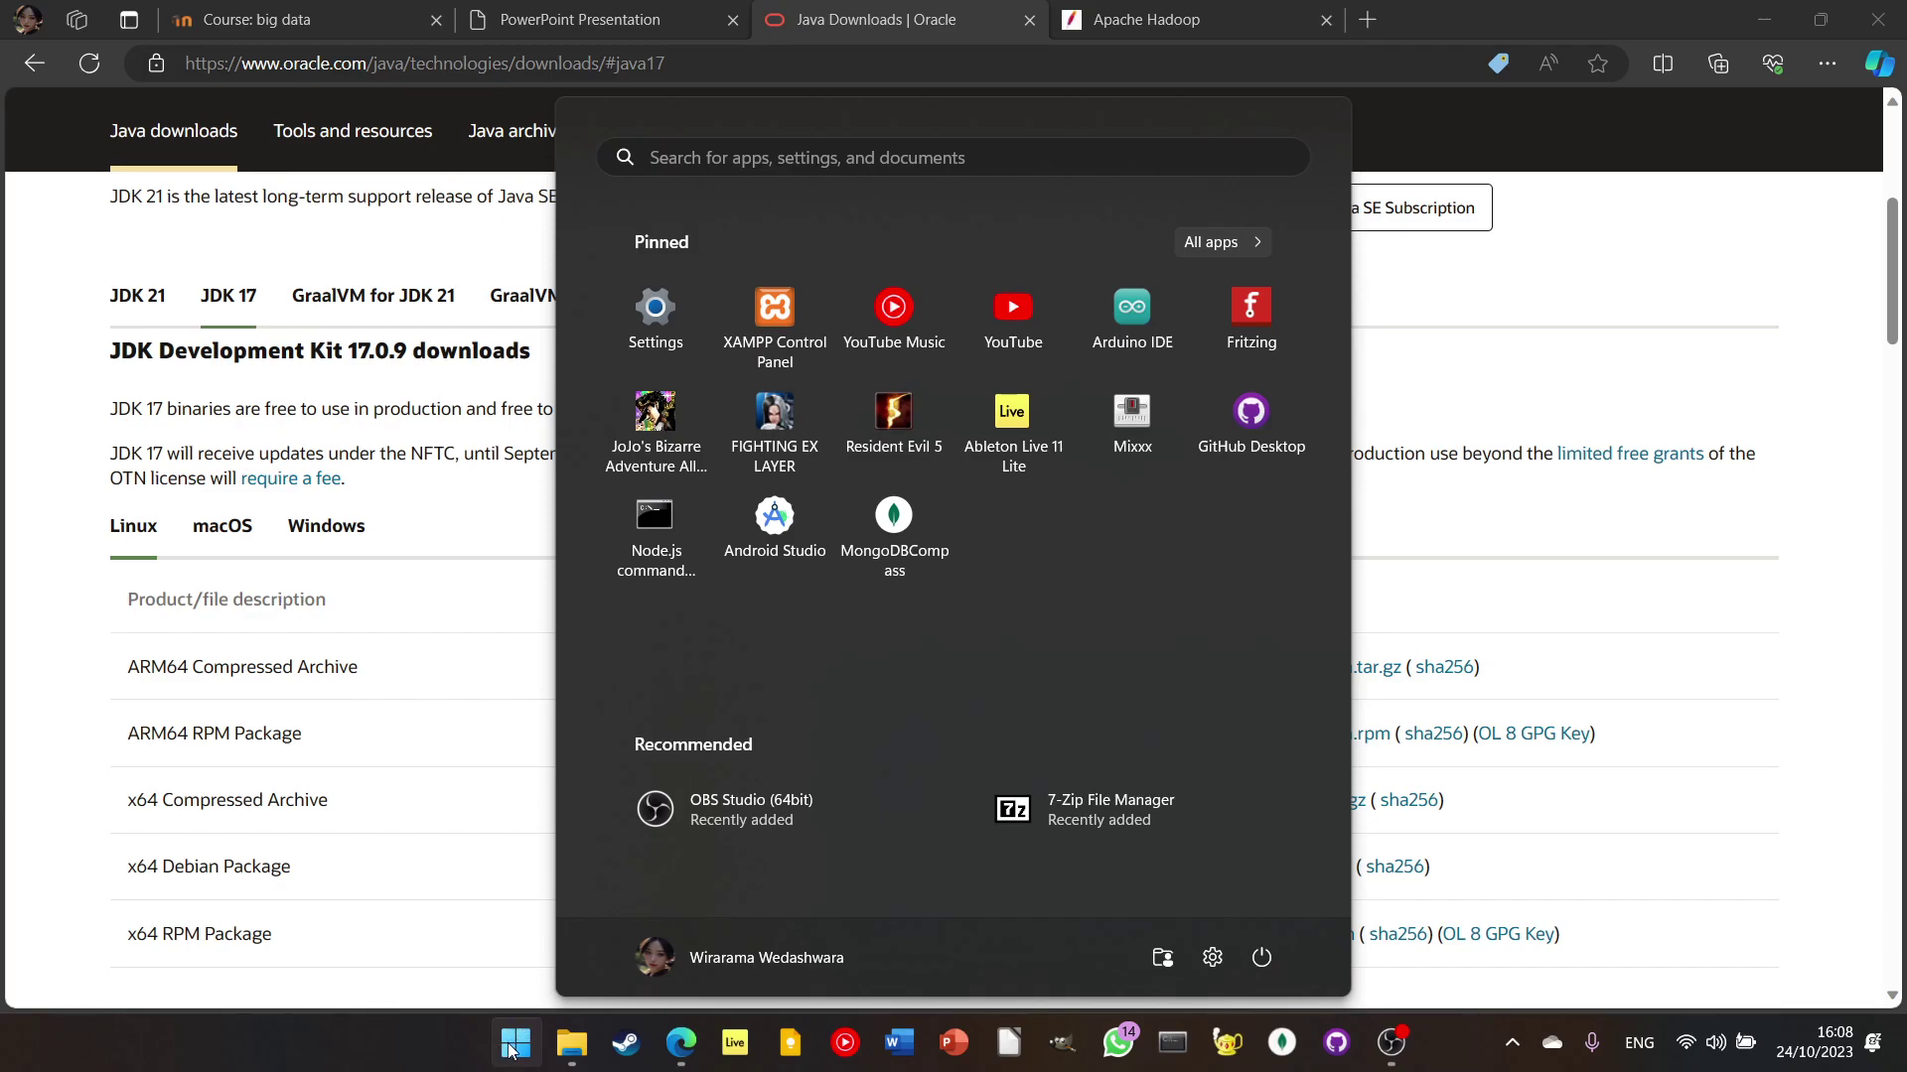
click(510, 1051)
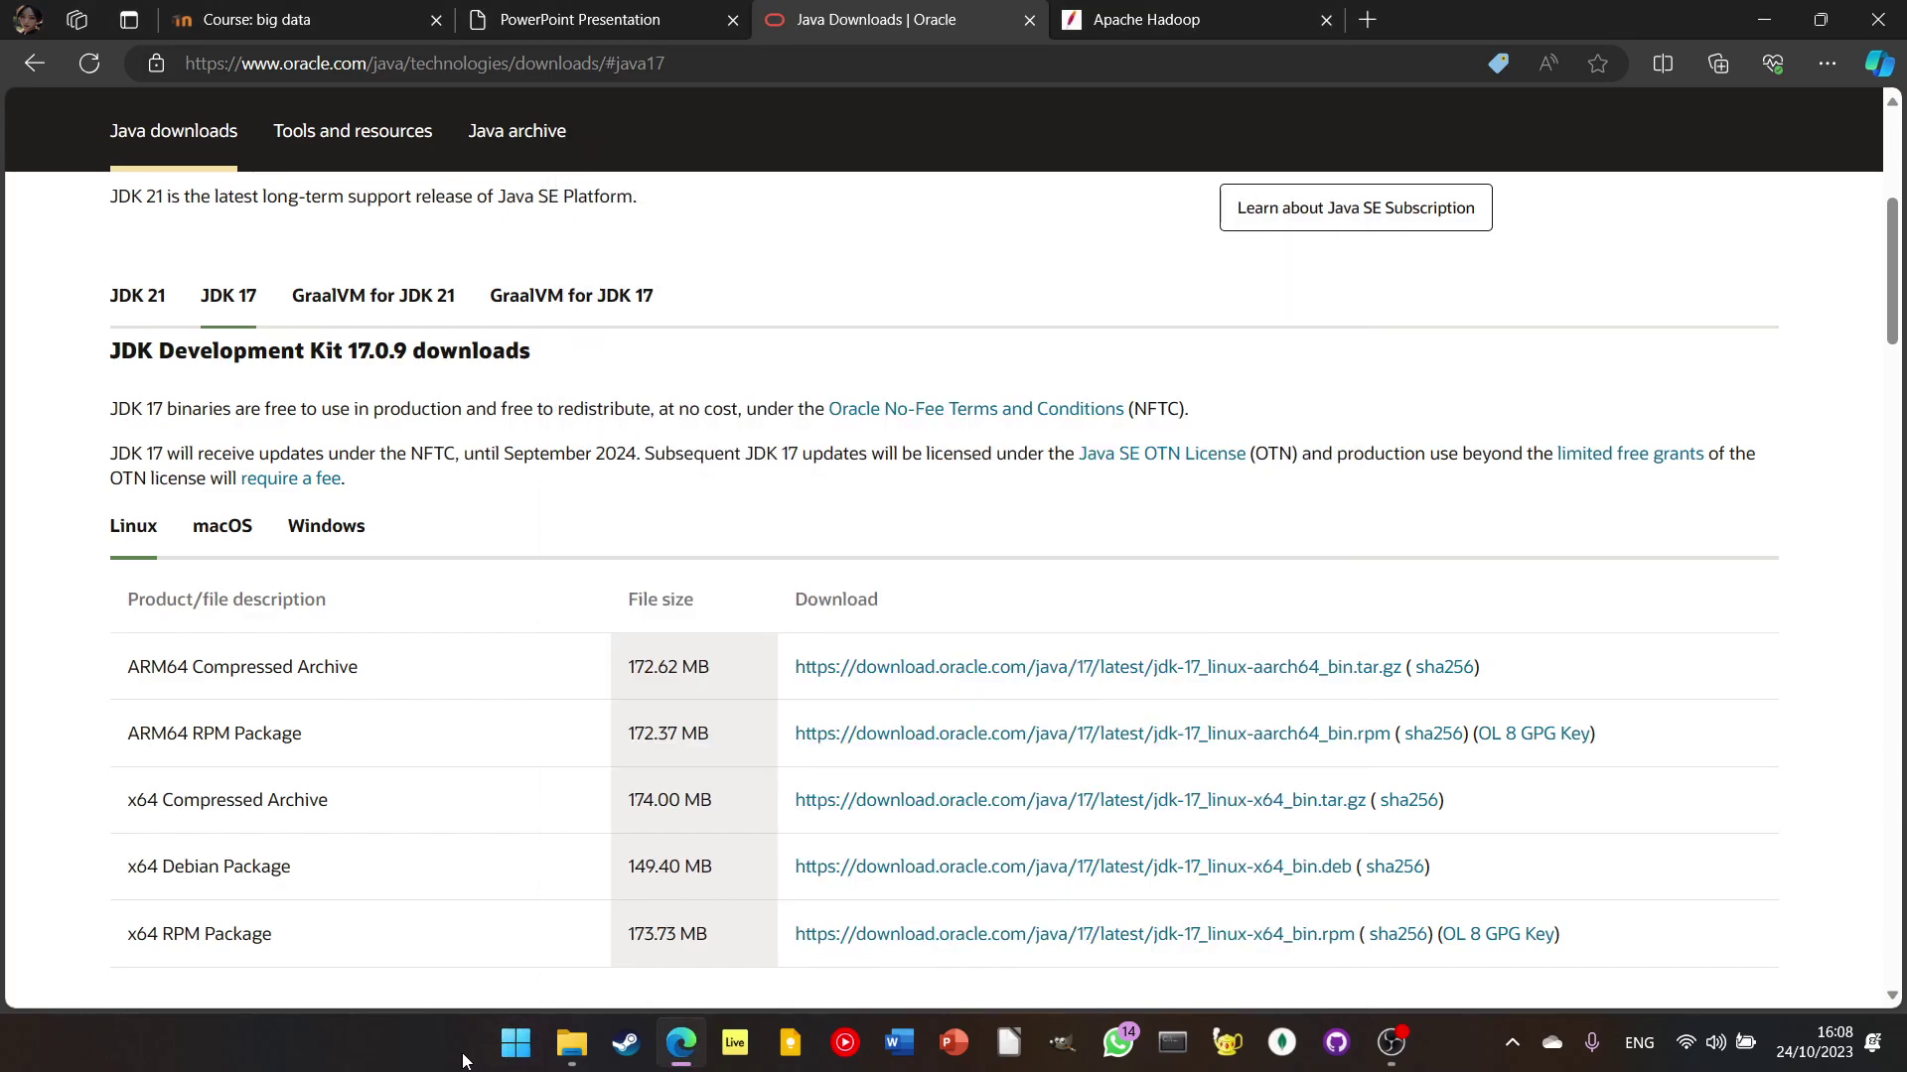
Step: Open Windows Settings, find the system environment variables editor with "environ", and open the Environment Variables dialog
click(516, 1051)
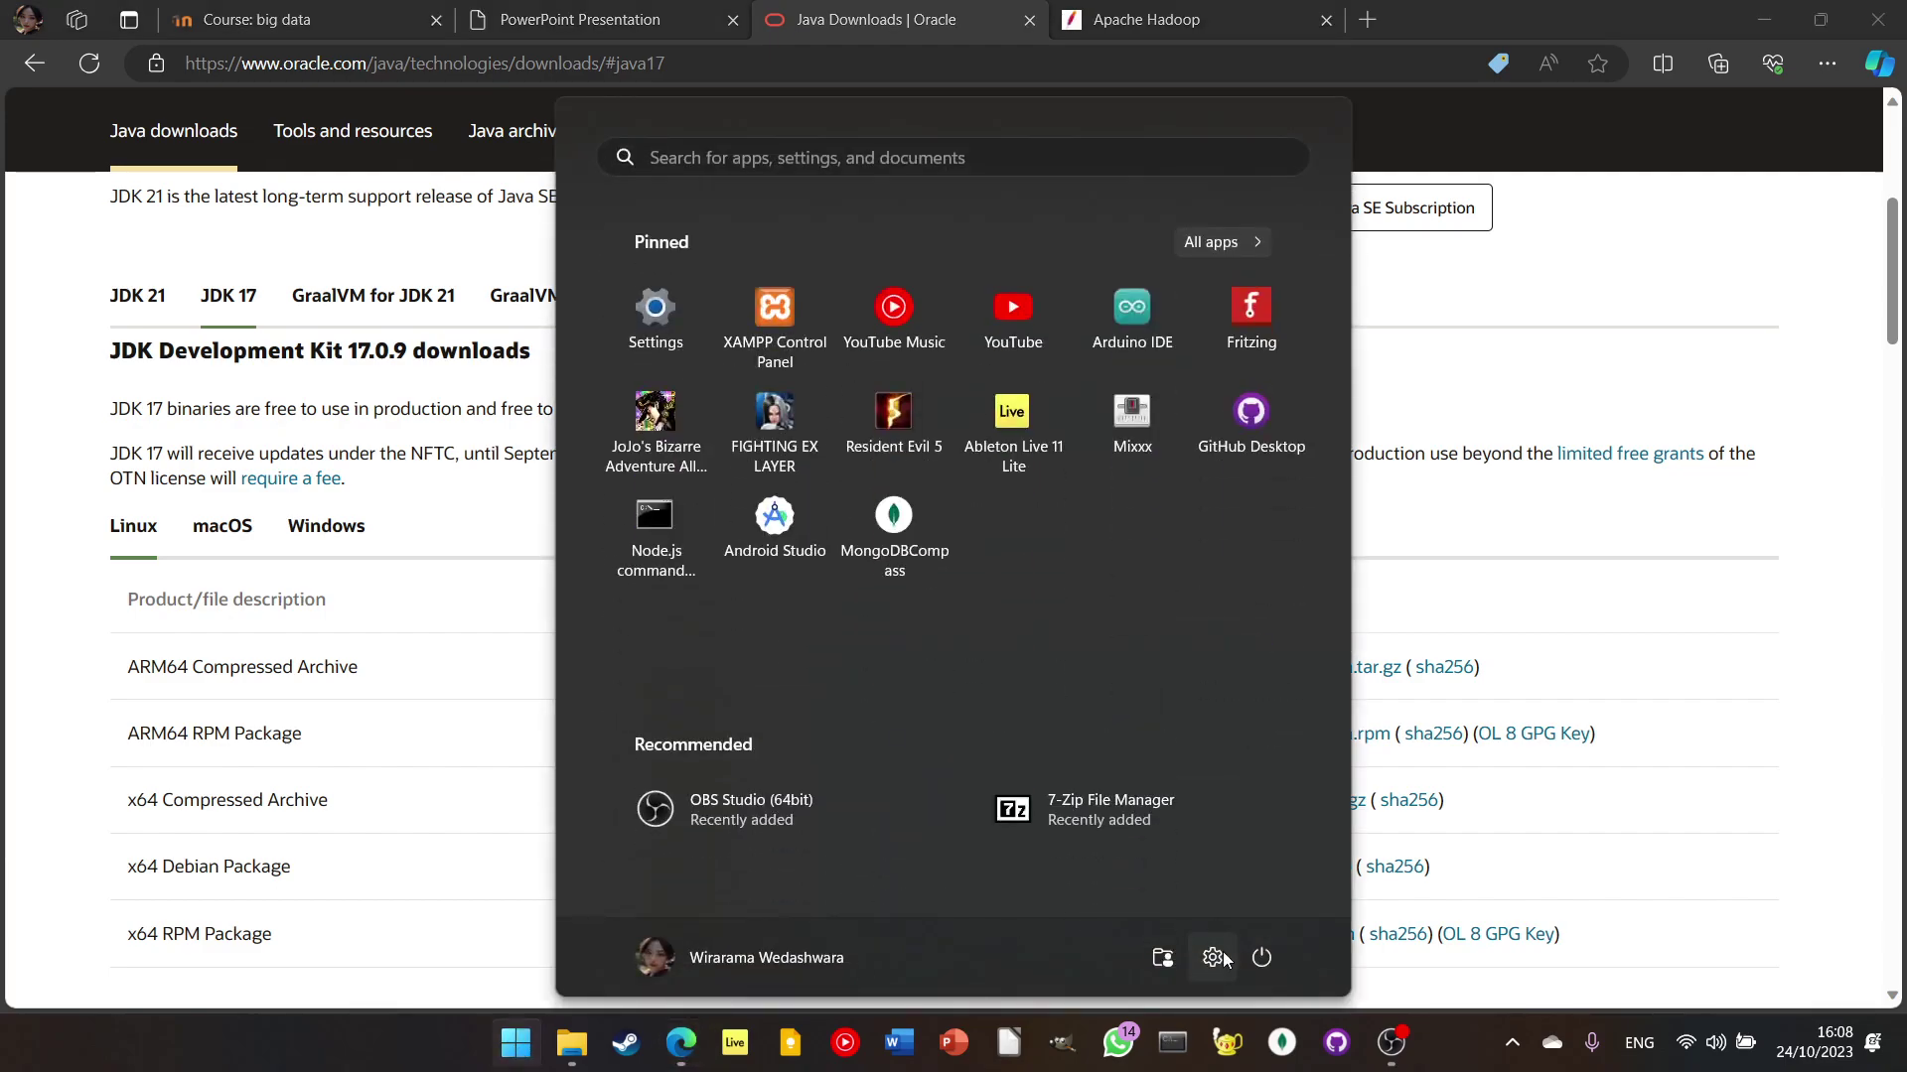
click(1213, 957)
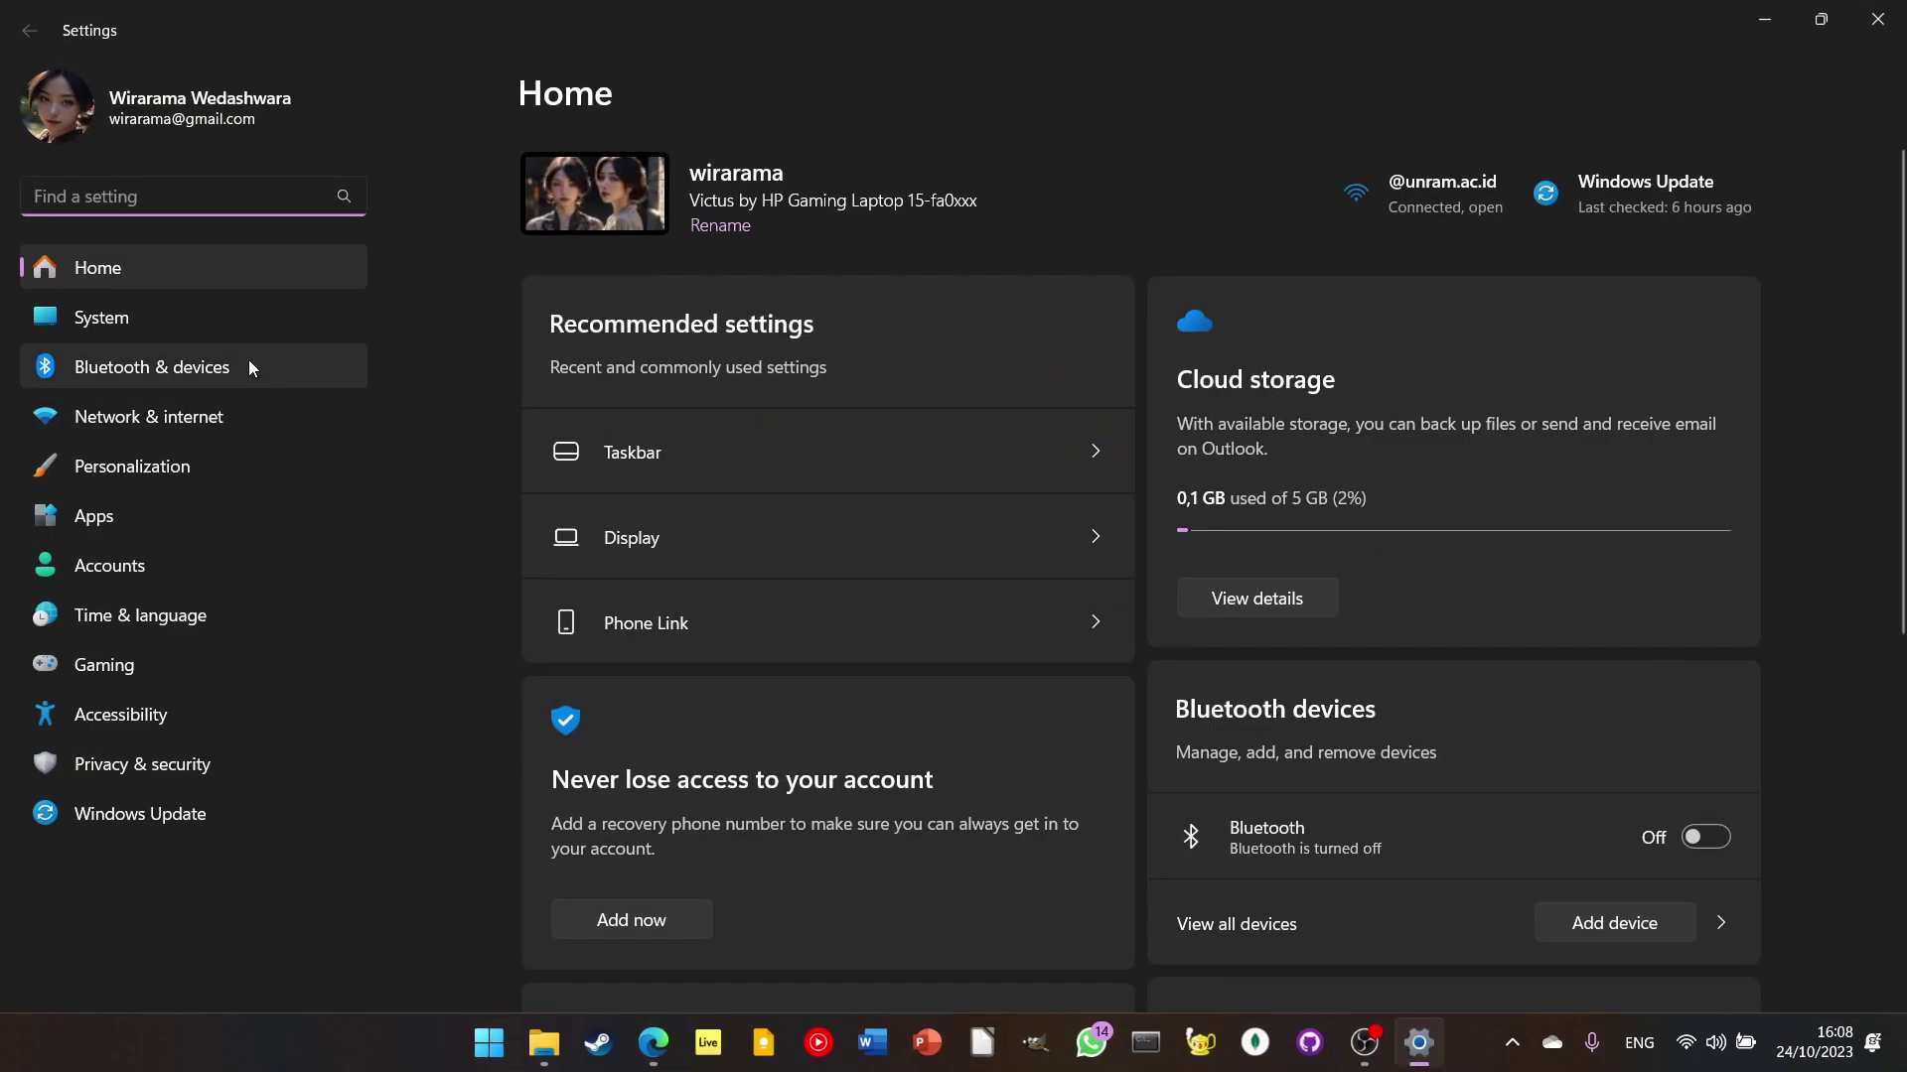
text(environ)
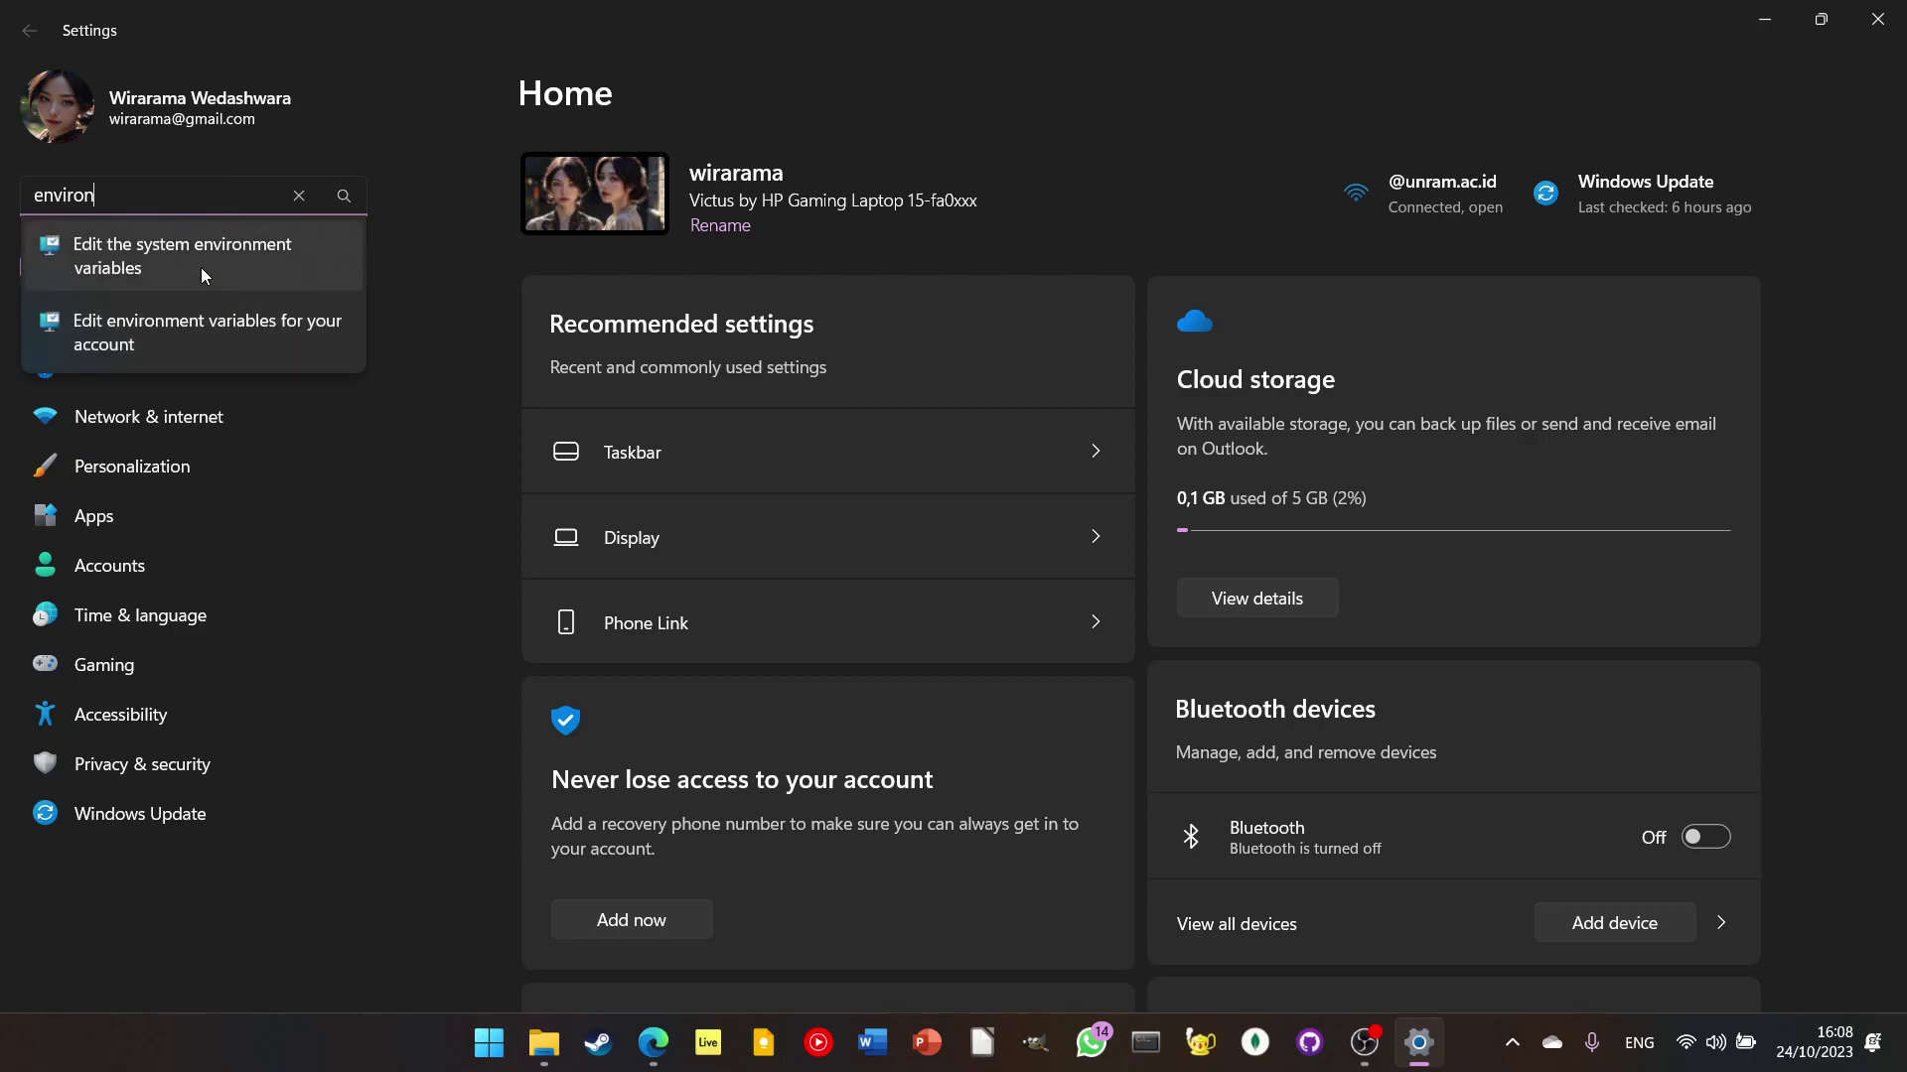
click(207, 259)
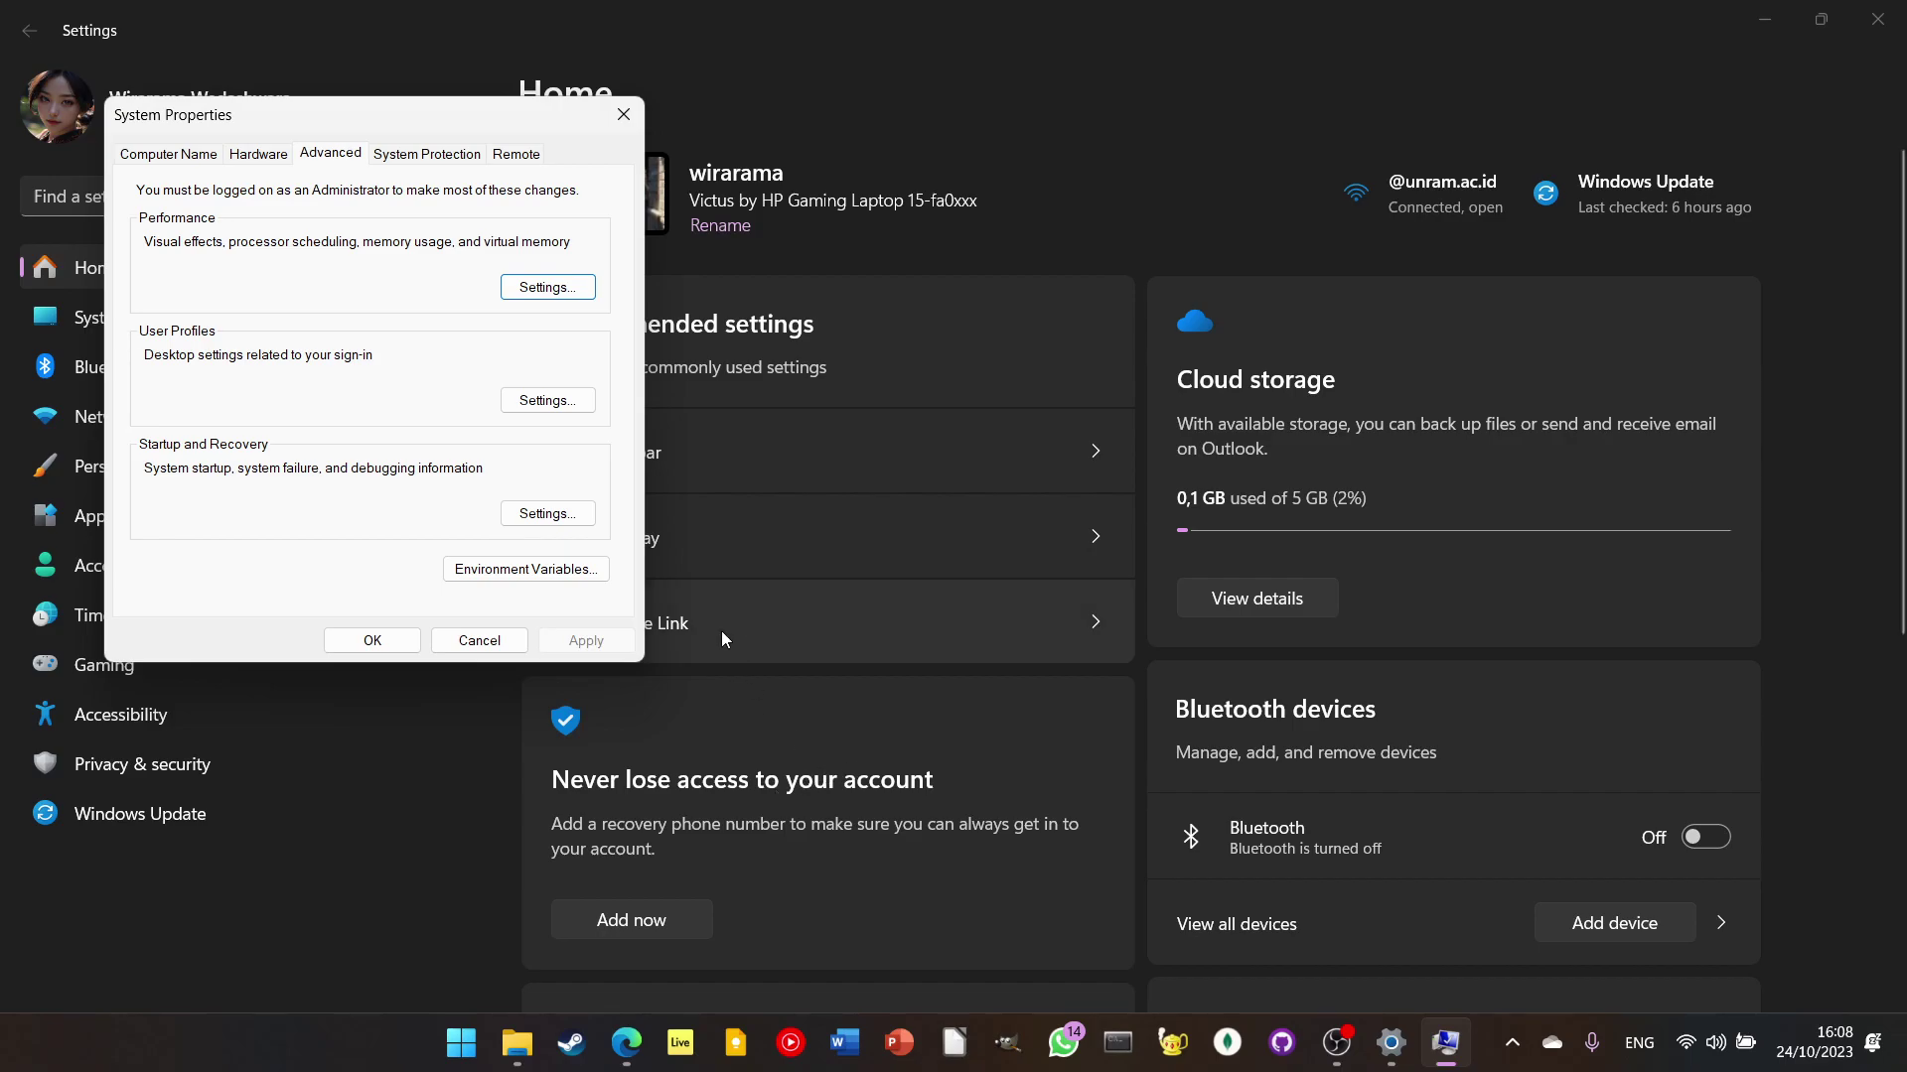
click(594, 576)
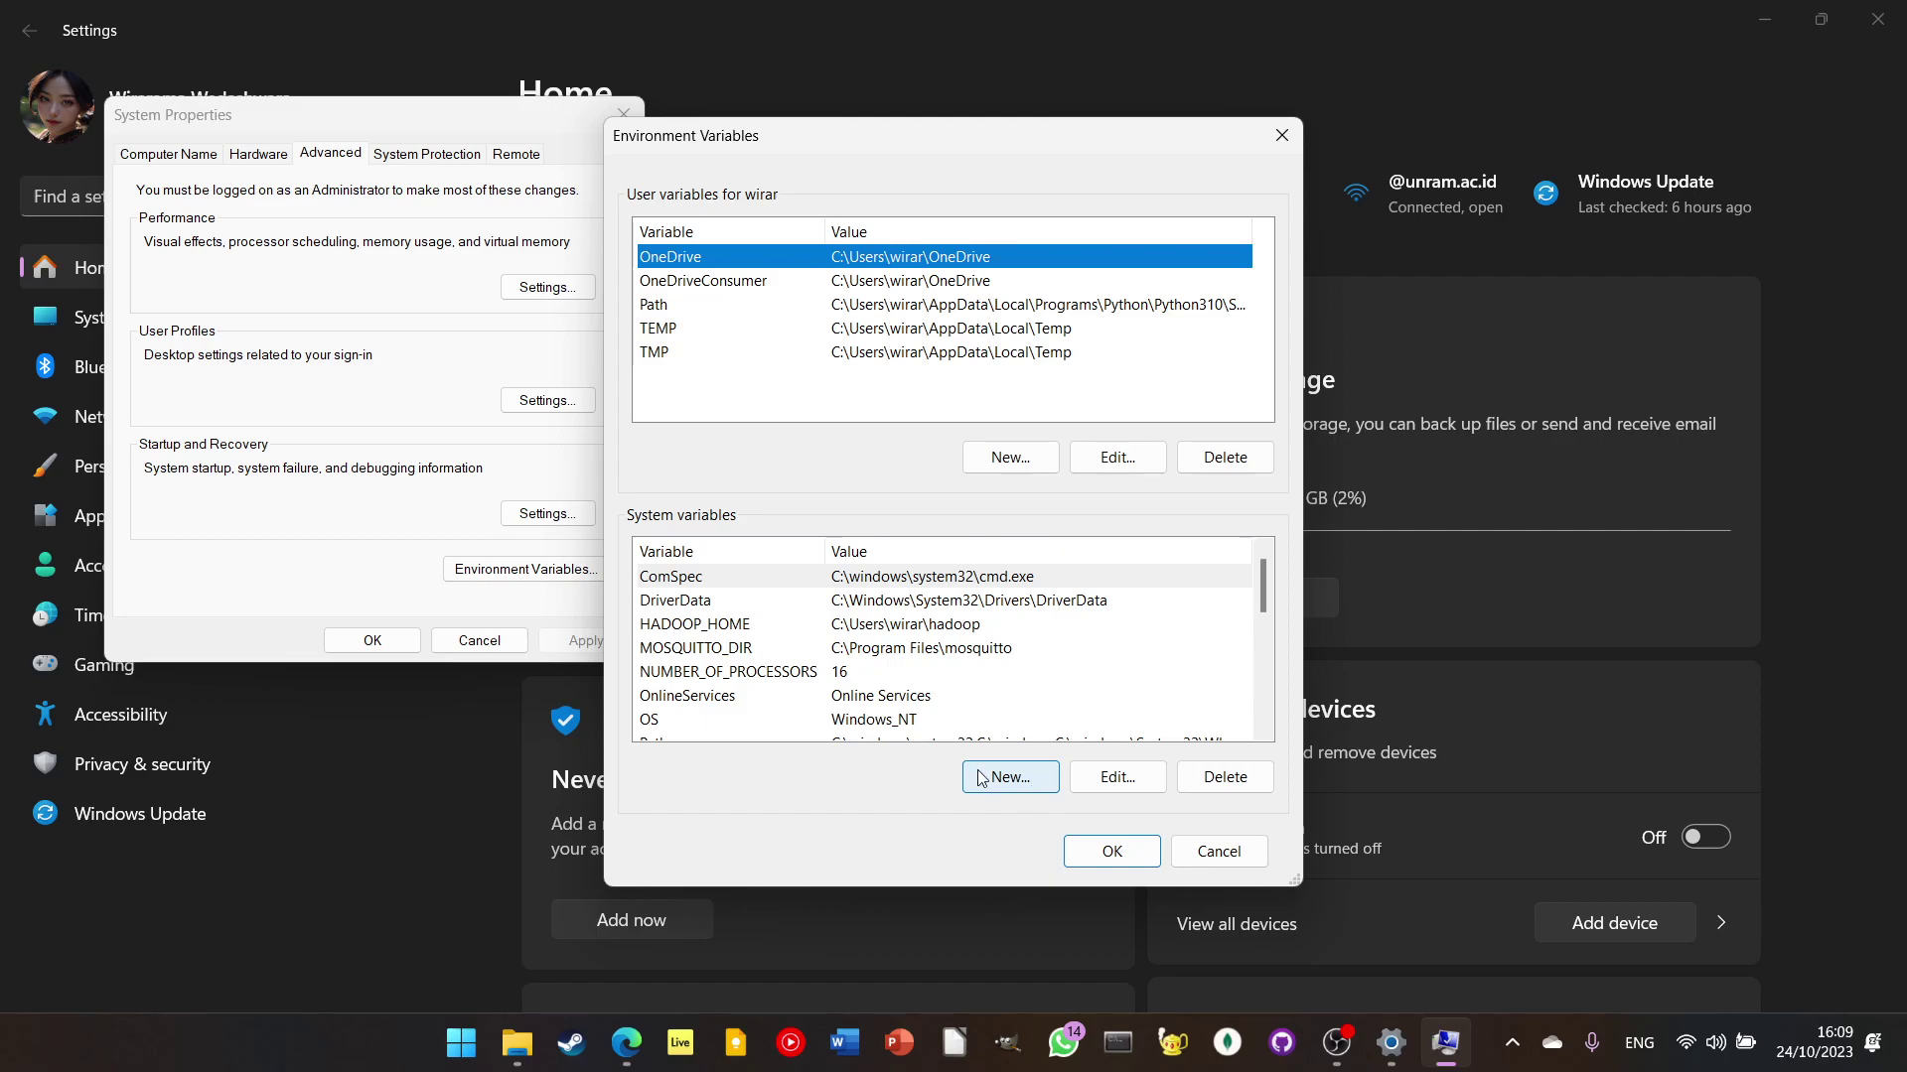
Step: Inspect the HADOOP_HOME system variable without changing it and find the Path variable in the system variables
click(840, 625)
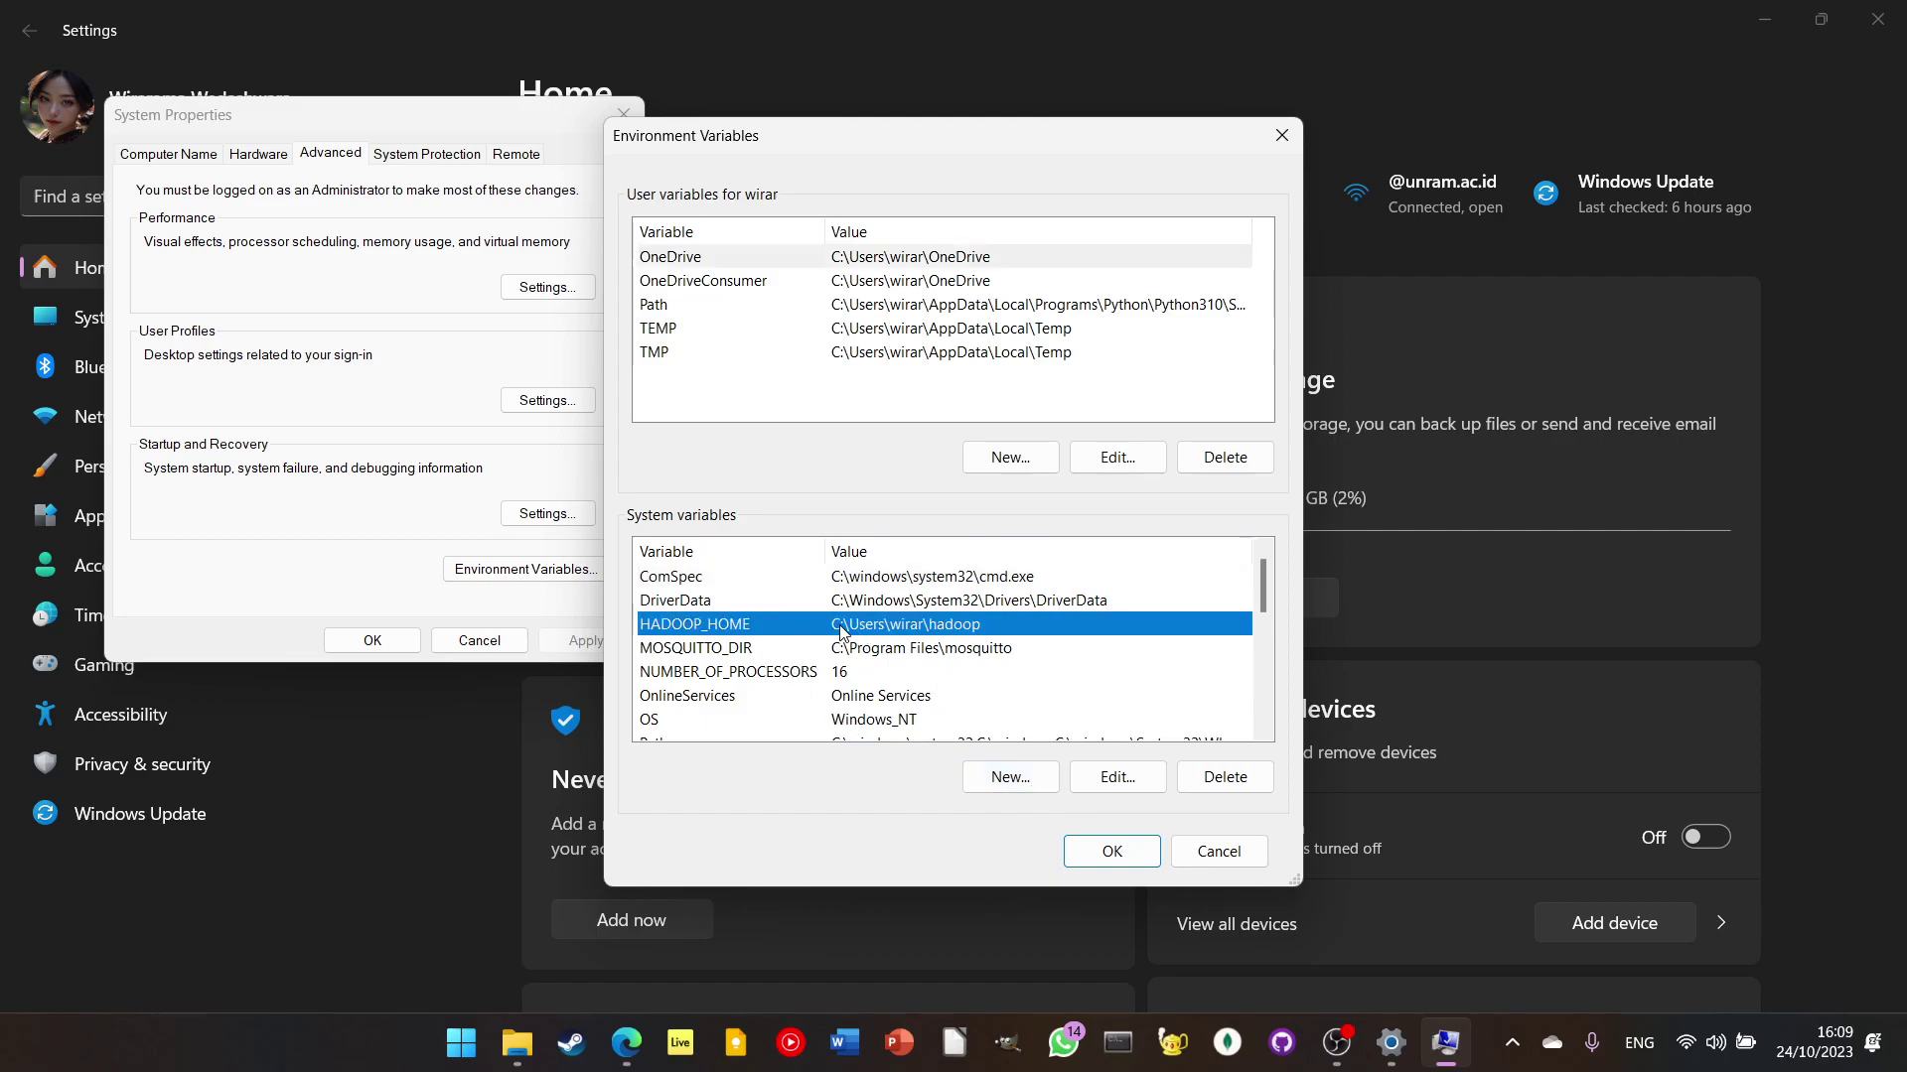
click(1109, 781)
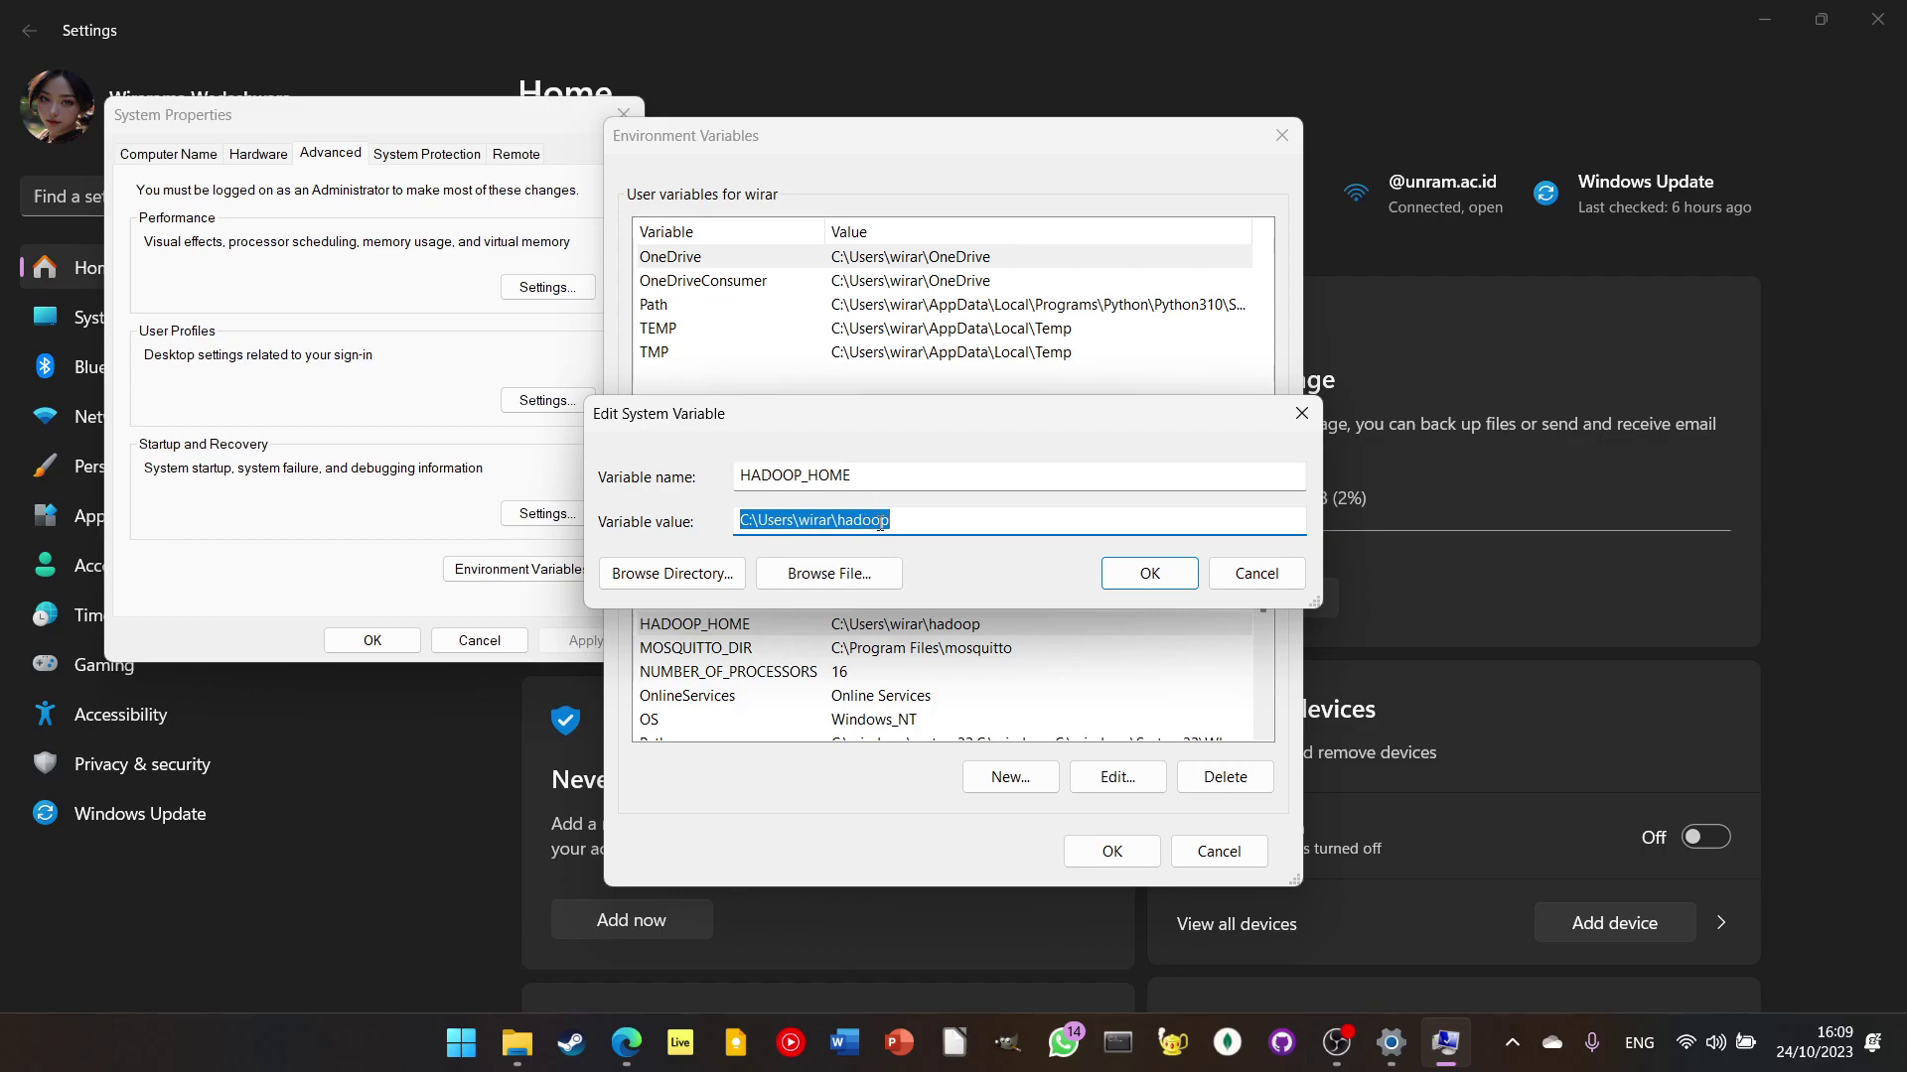
click(1251, 573)
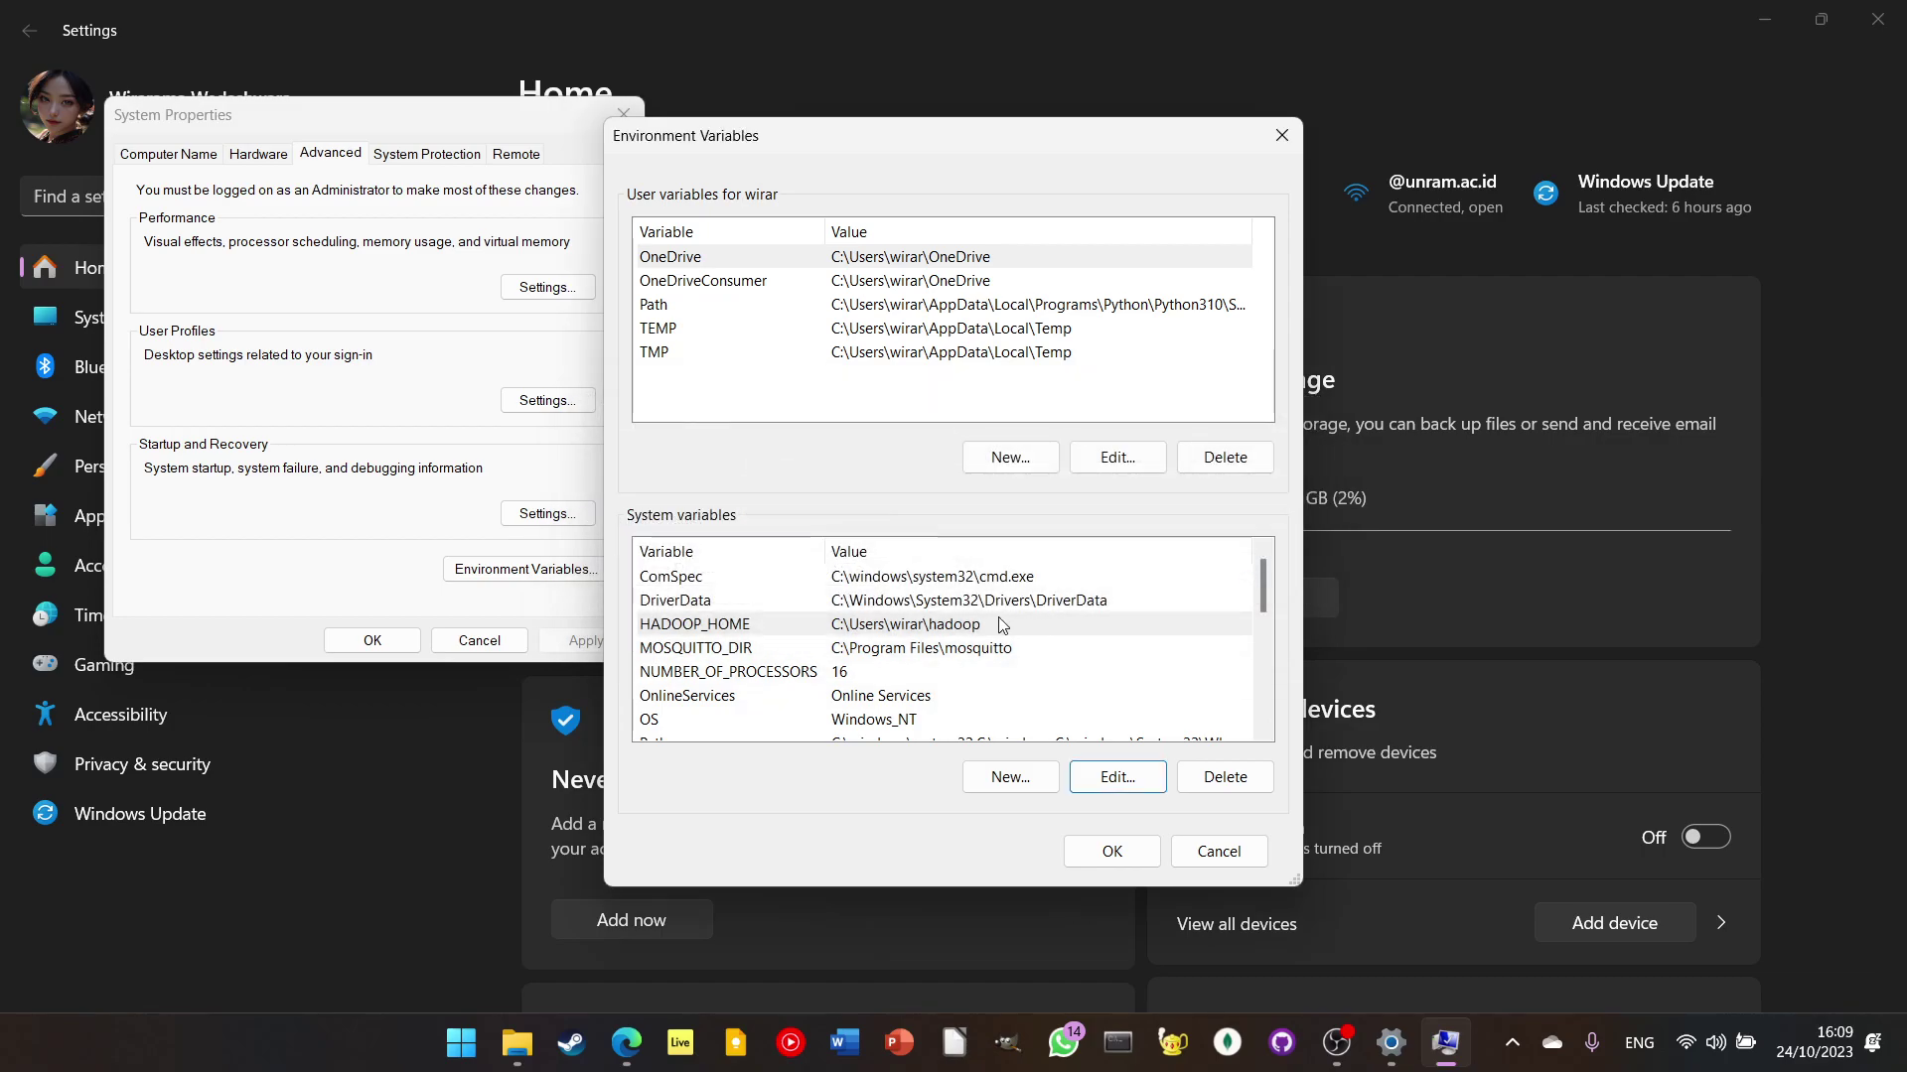
scroll(1001, 624, down, 2)
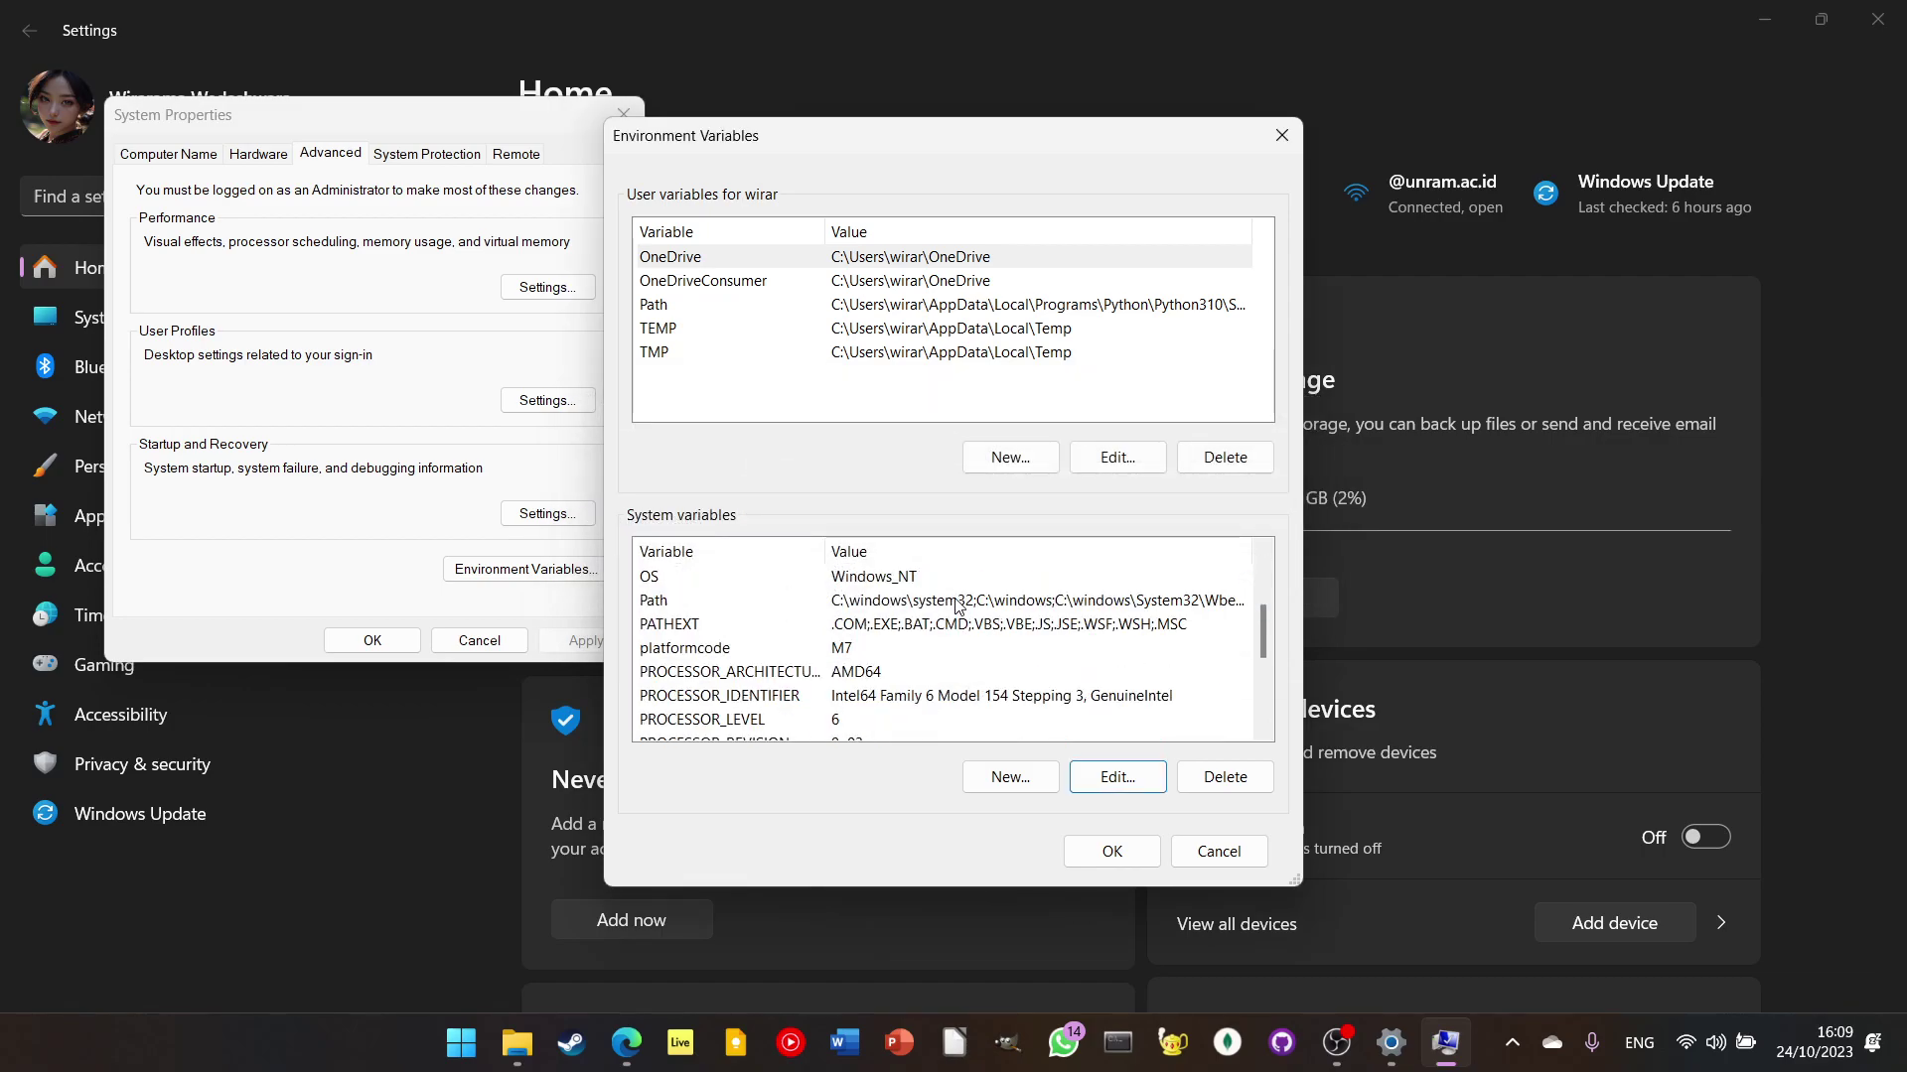
Step: Inspect the hadoop\bin entry in the Path system variable and leave the Path editor without saving changes
click(959, 602)
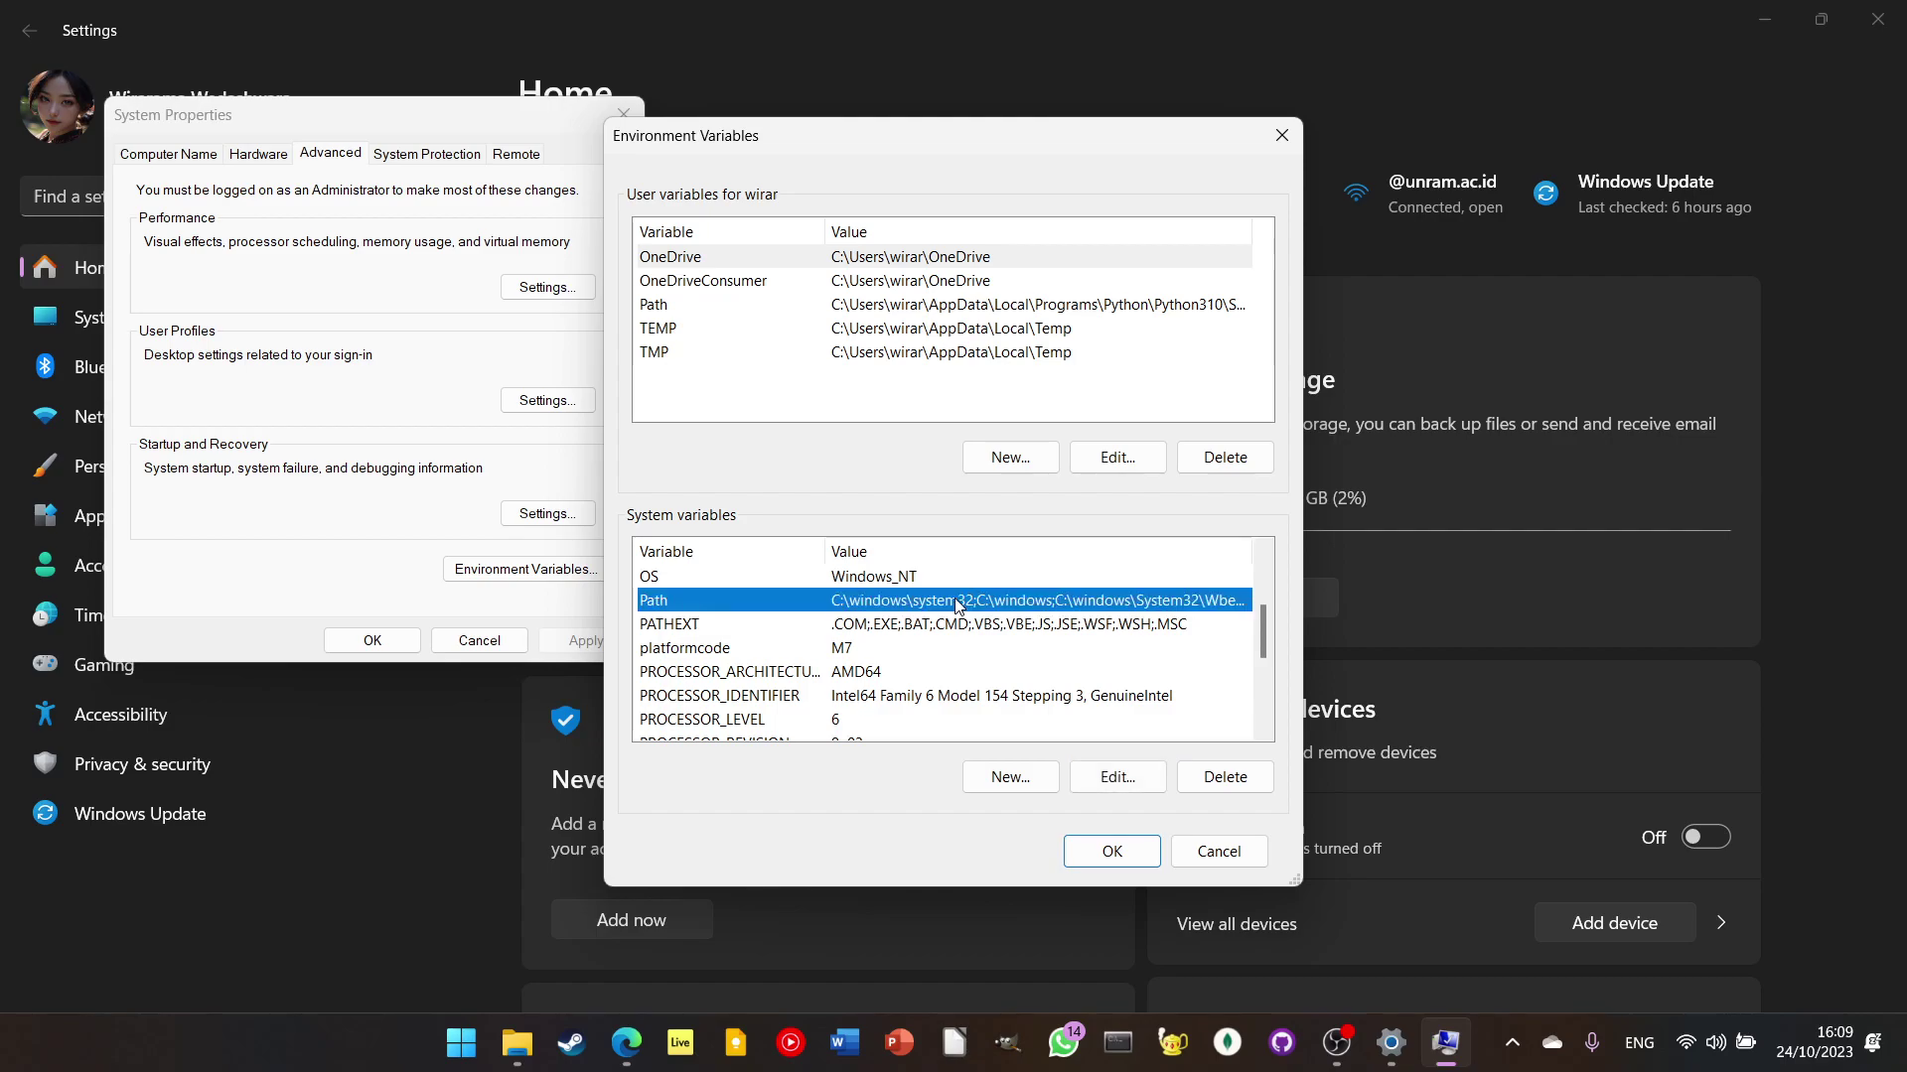
double_click(959, 602)
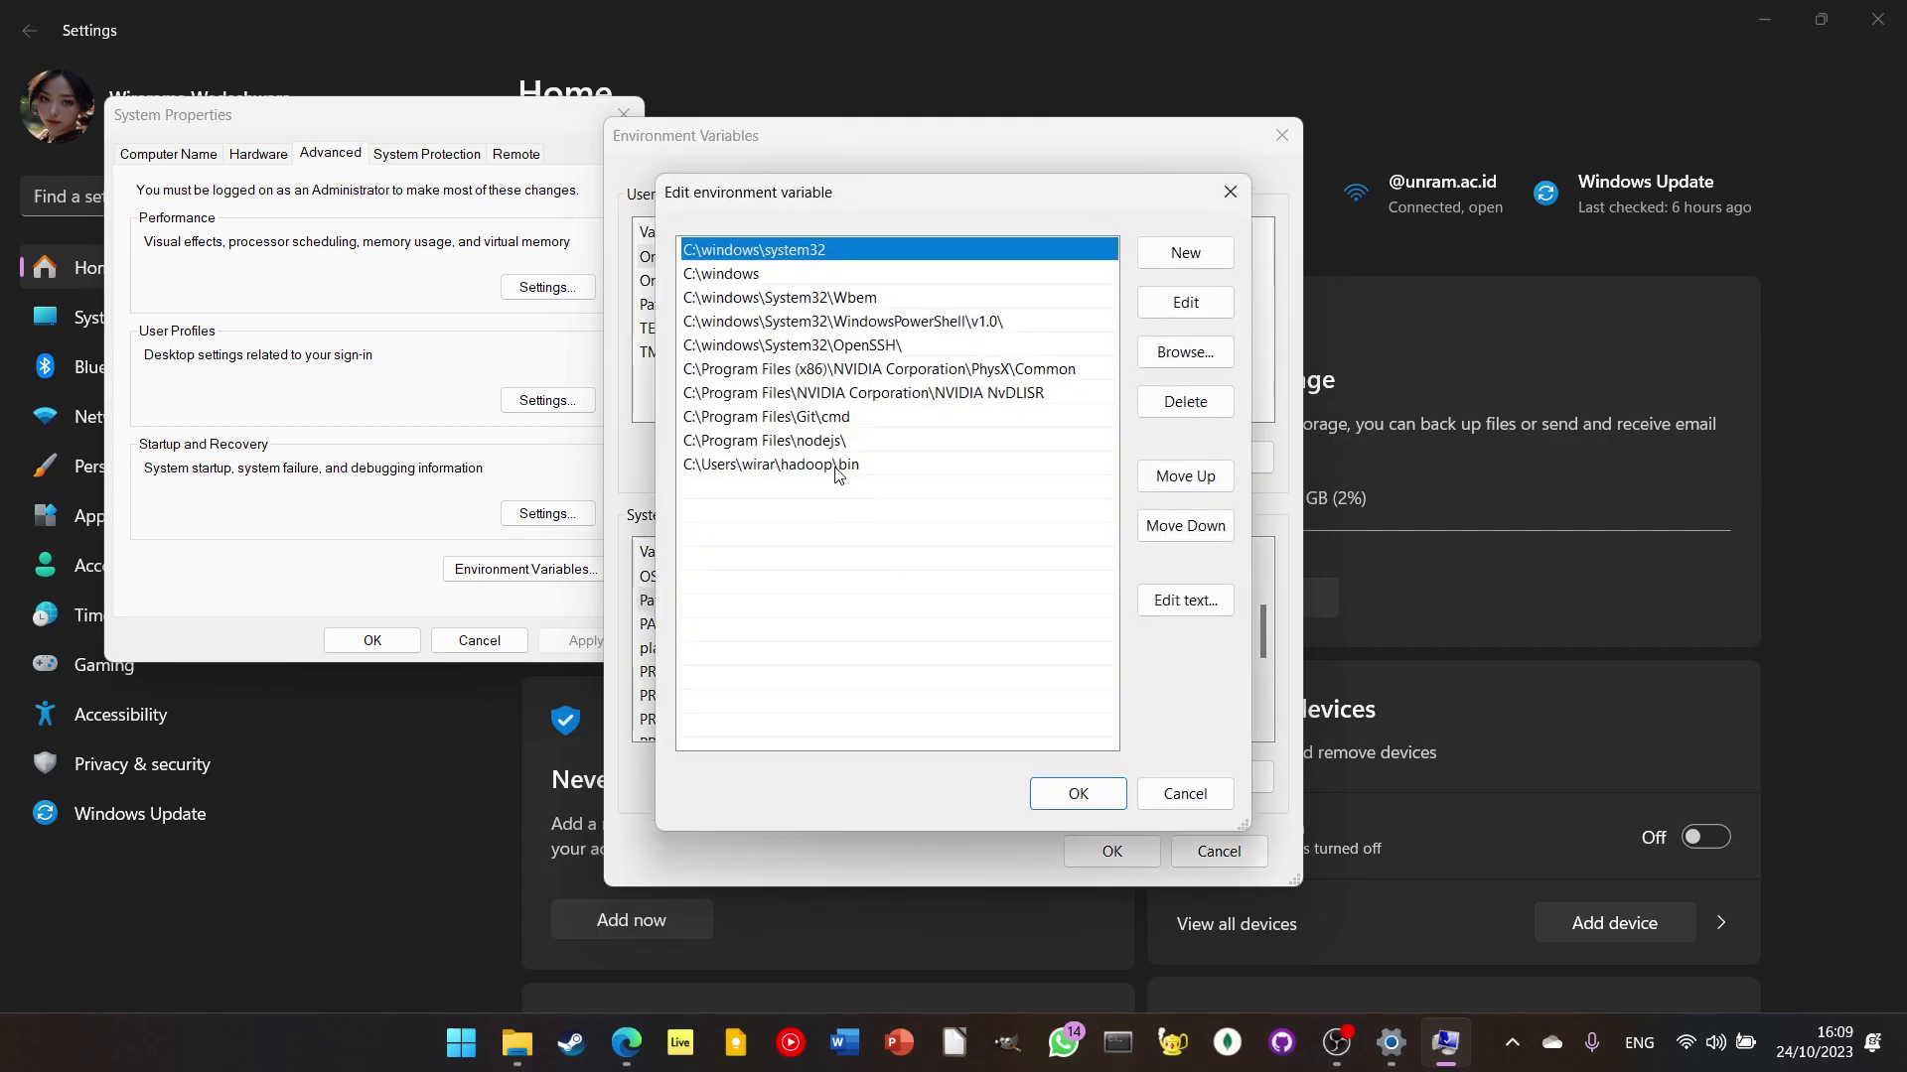
click(1187, 795)
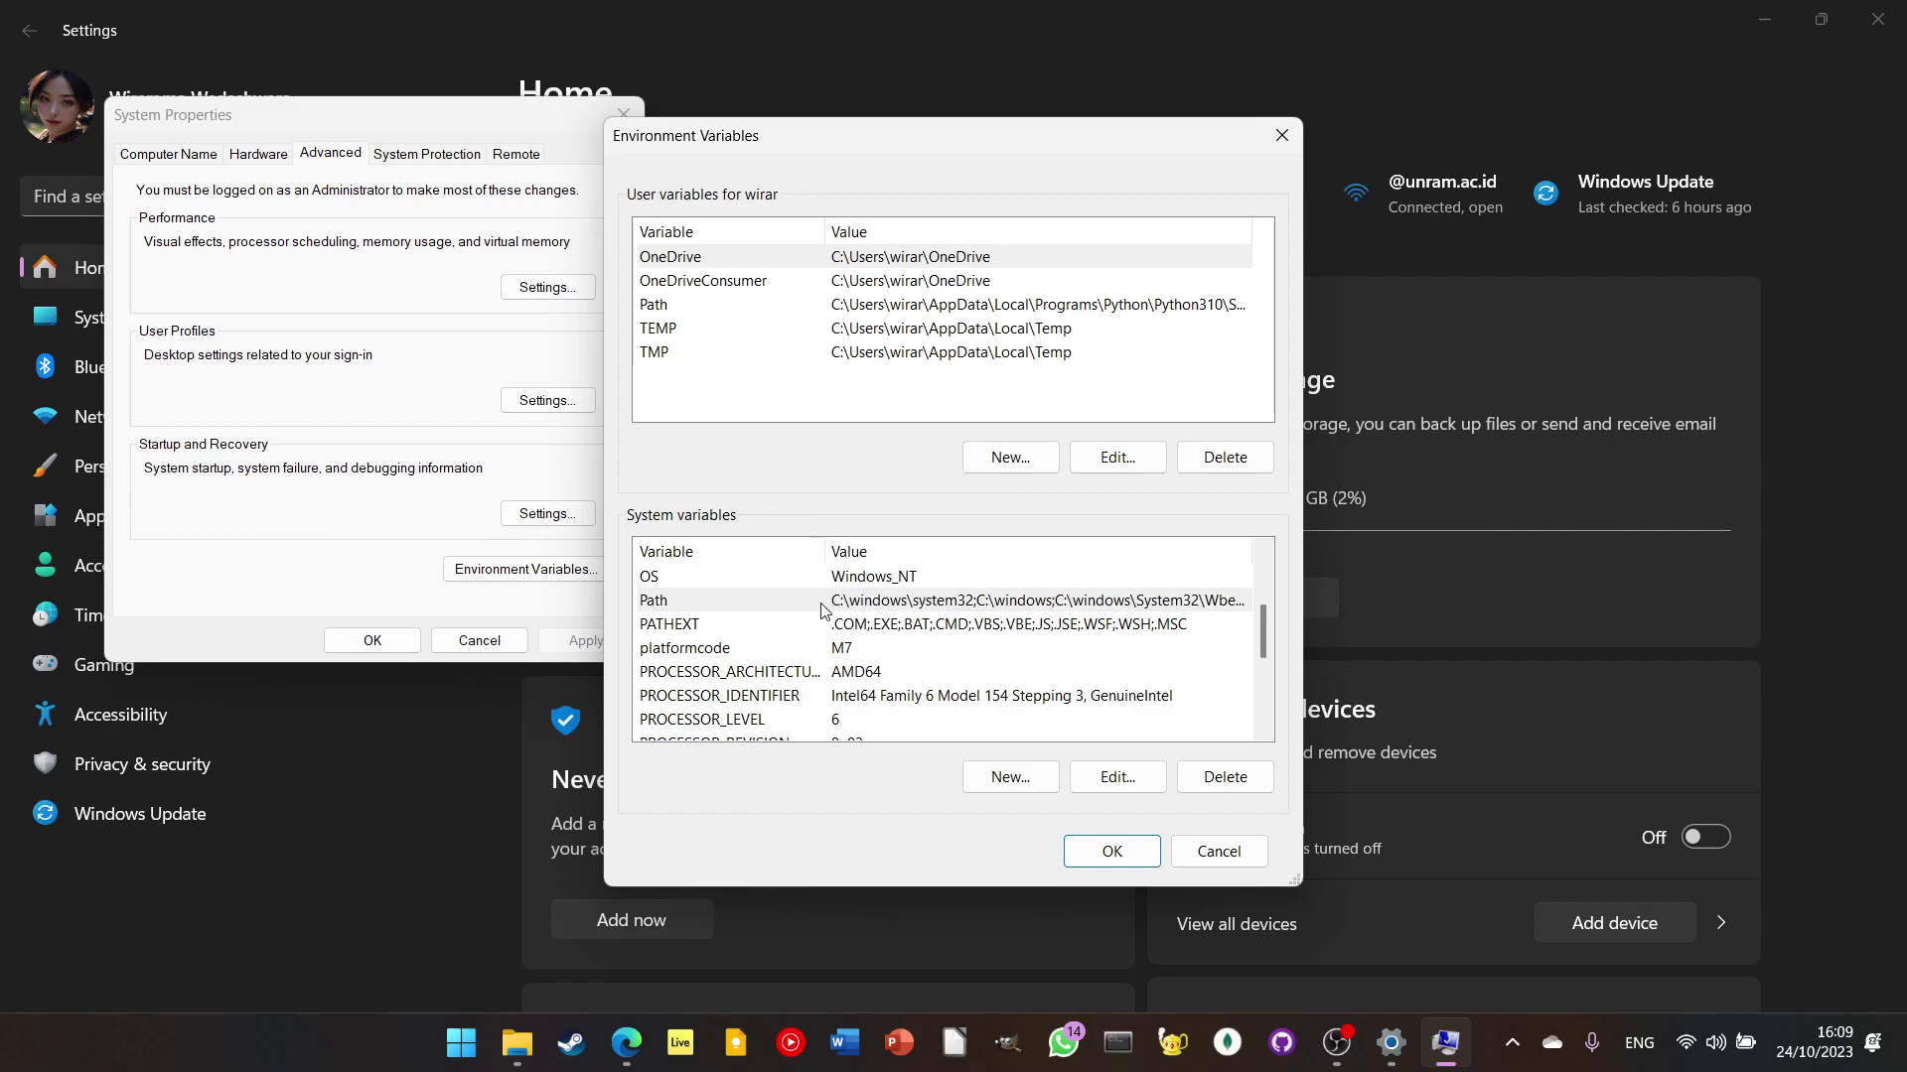
double_click(859, 603)
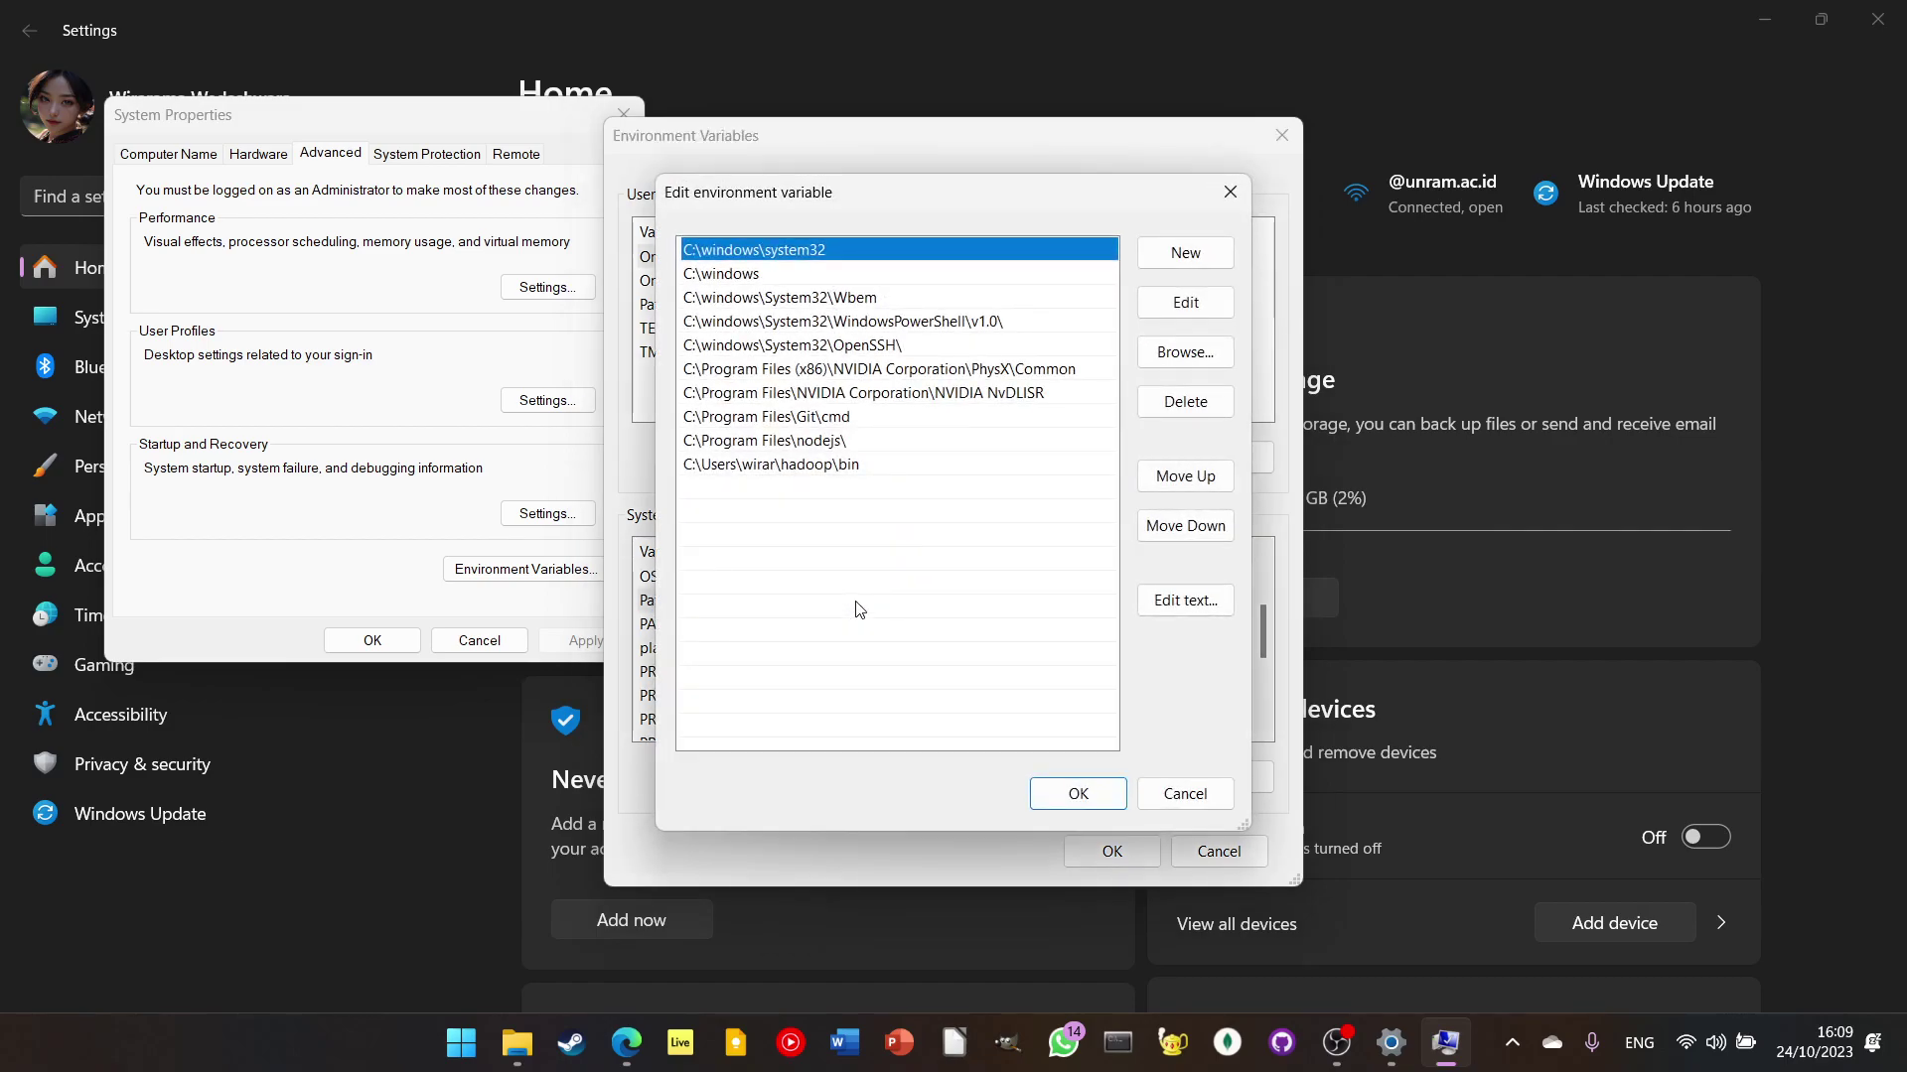
click(808, 467)
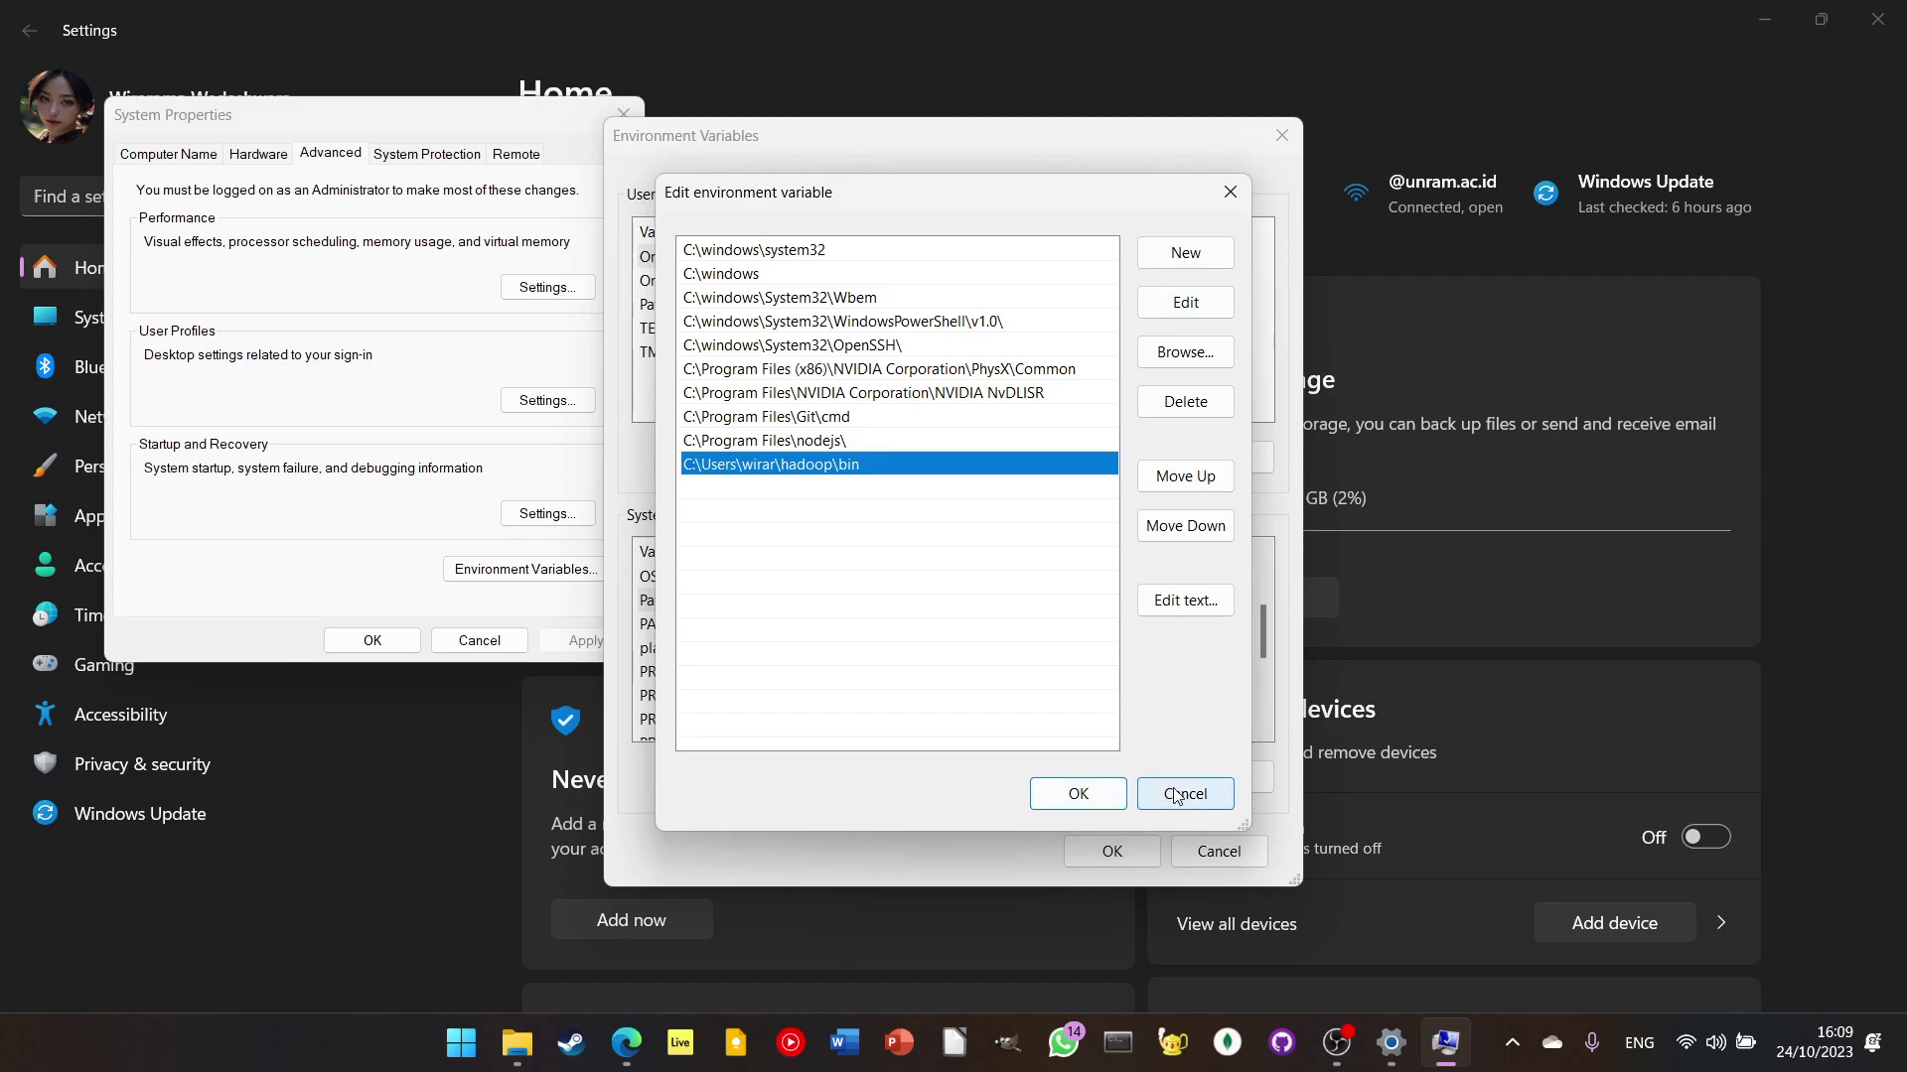
click(1185, 302)
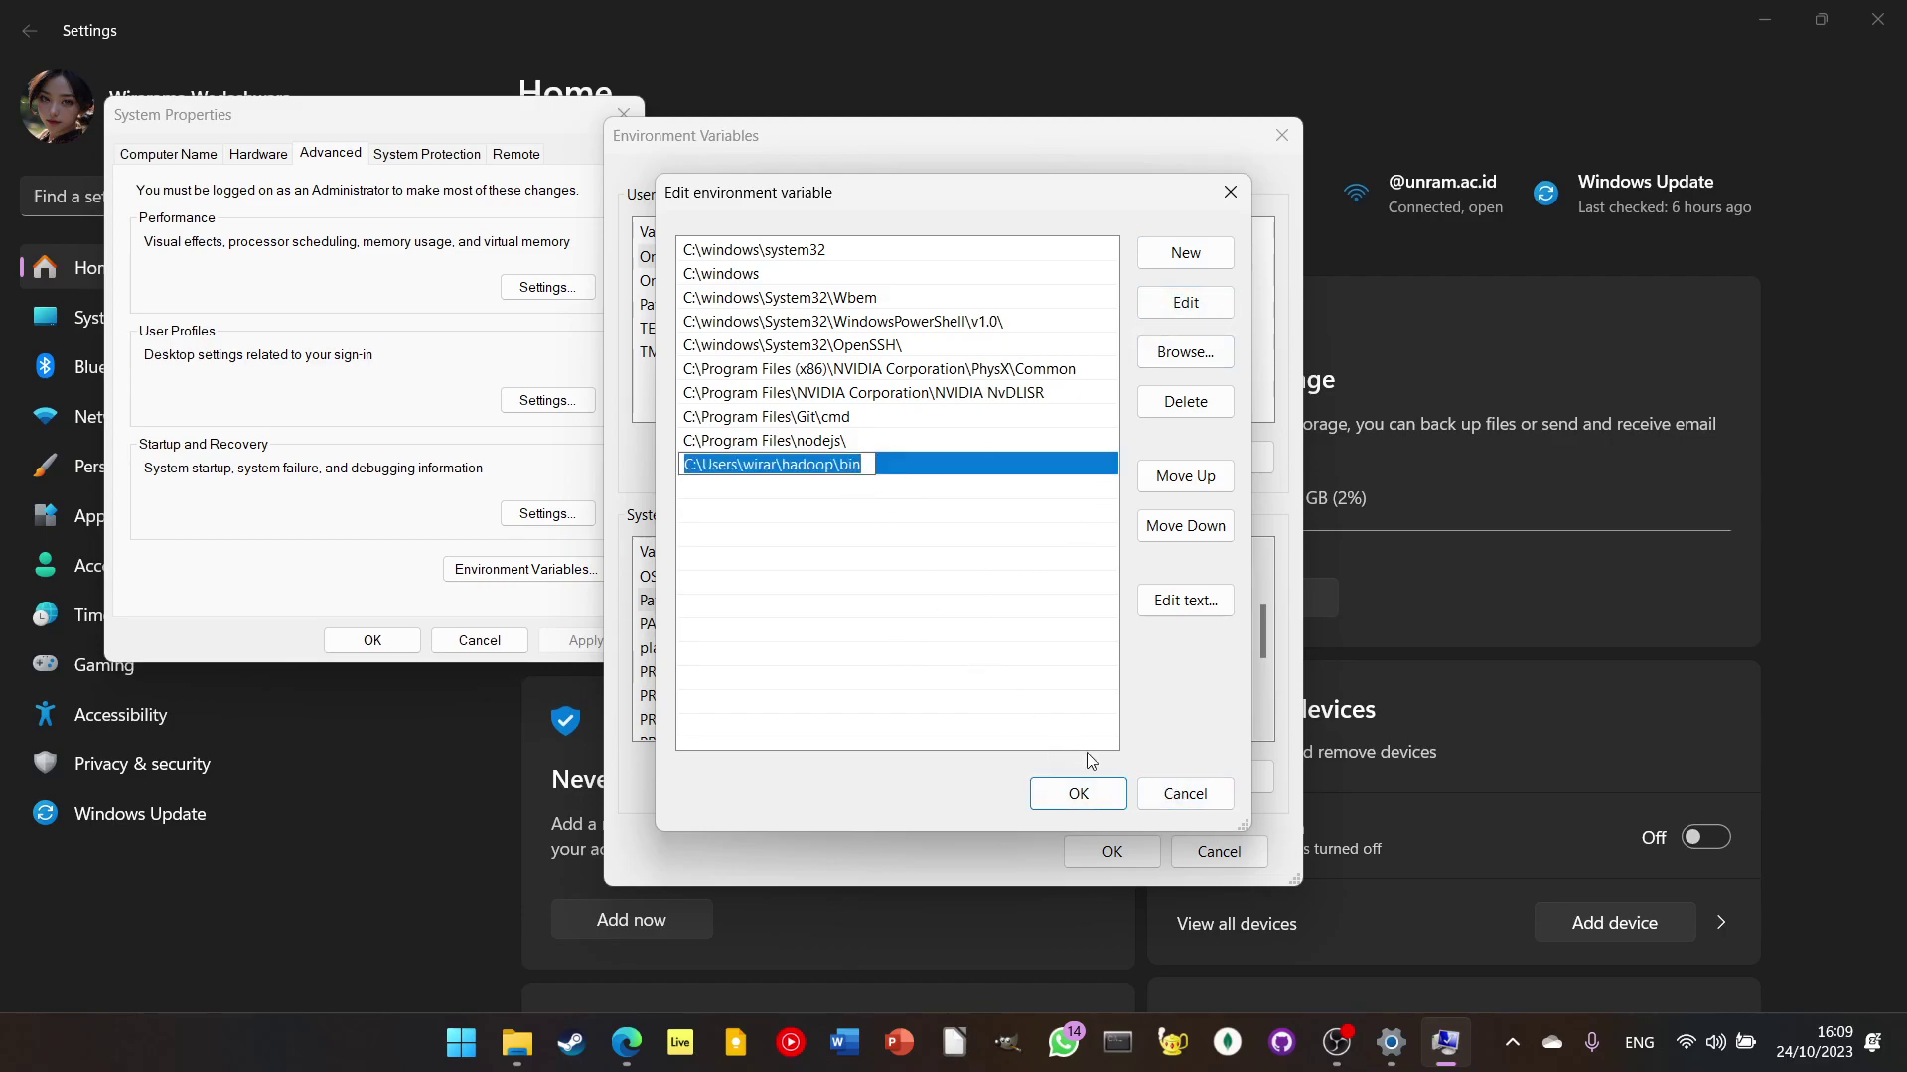
click(1163, 795)
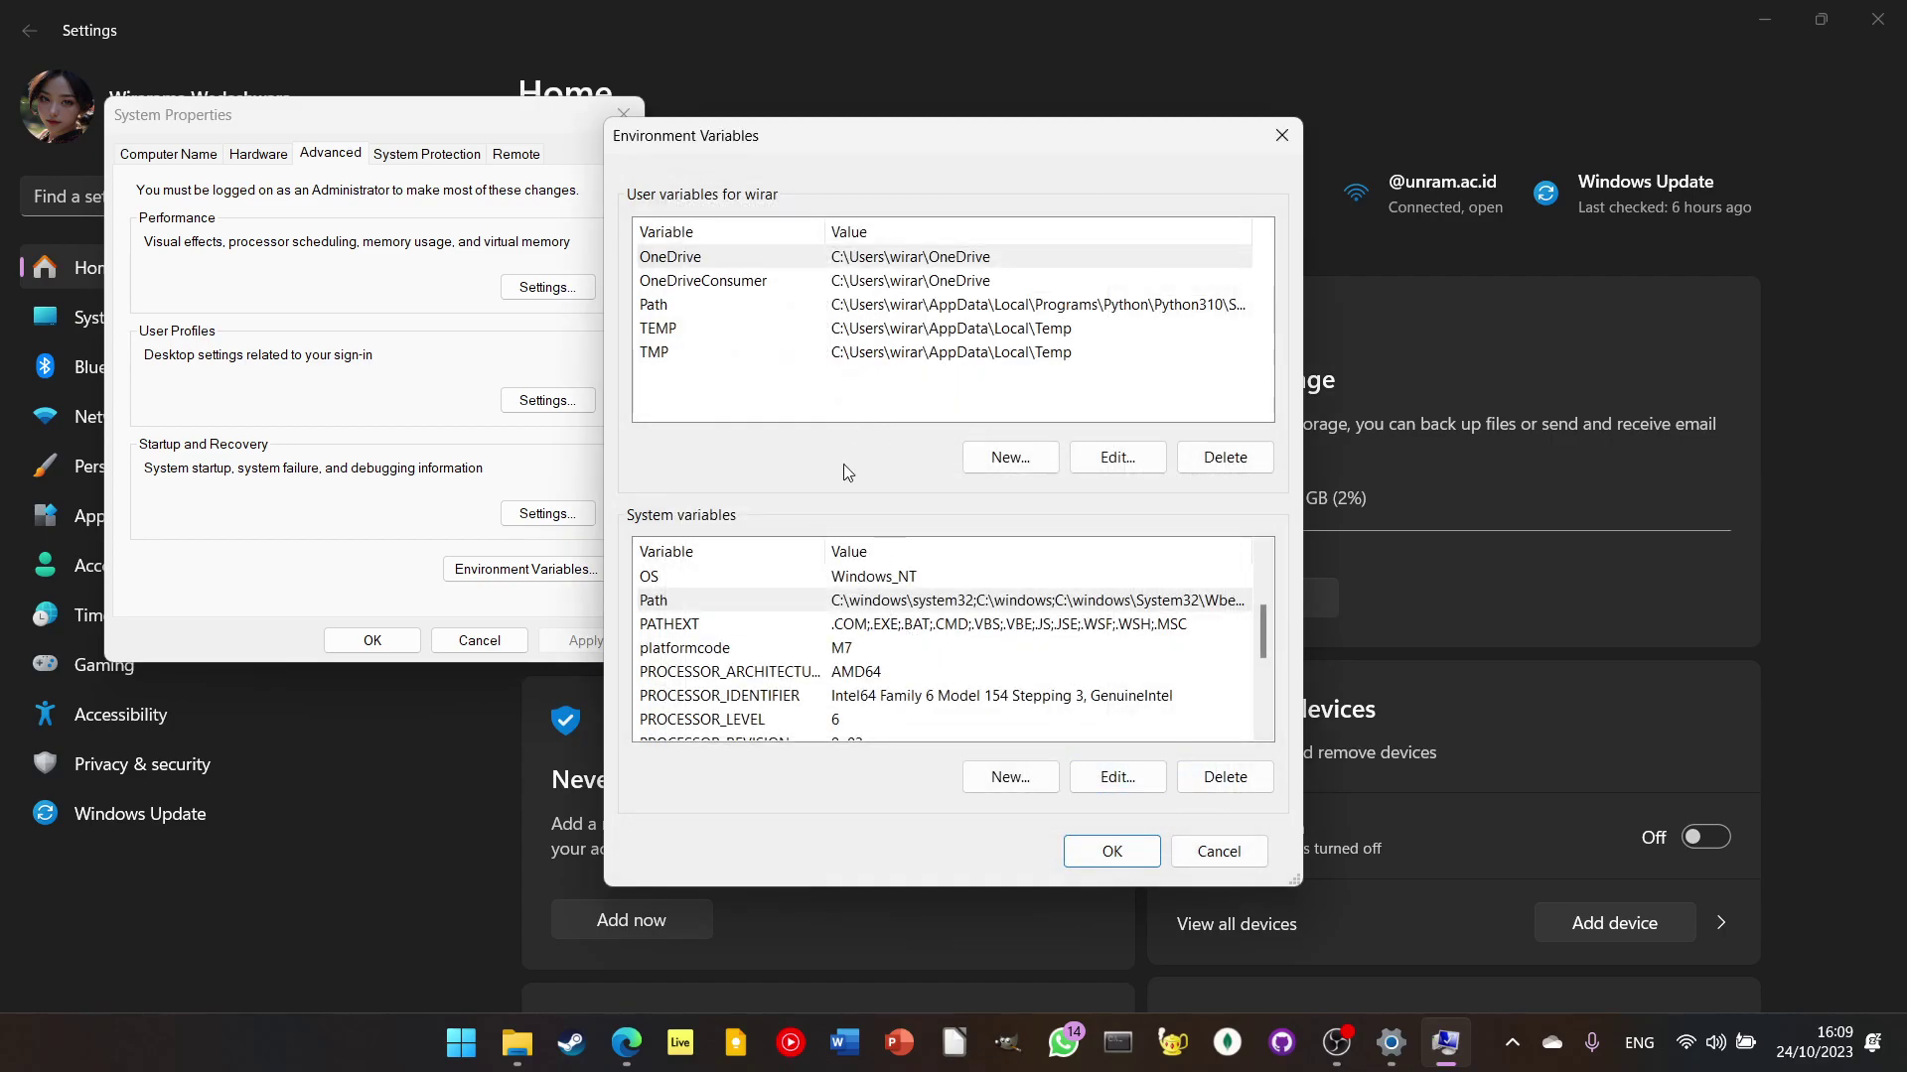
Step: Review the HADOOP_HOME system variable's value and close it unchanged
scroll(764, 646, up, 2)
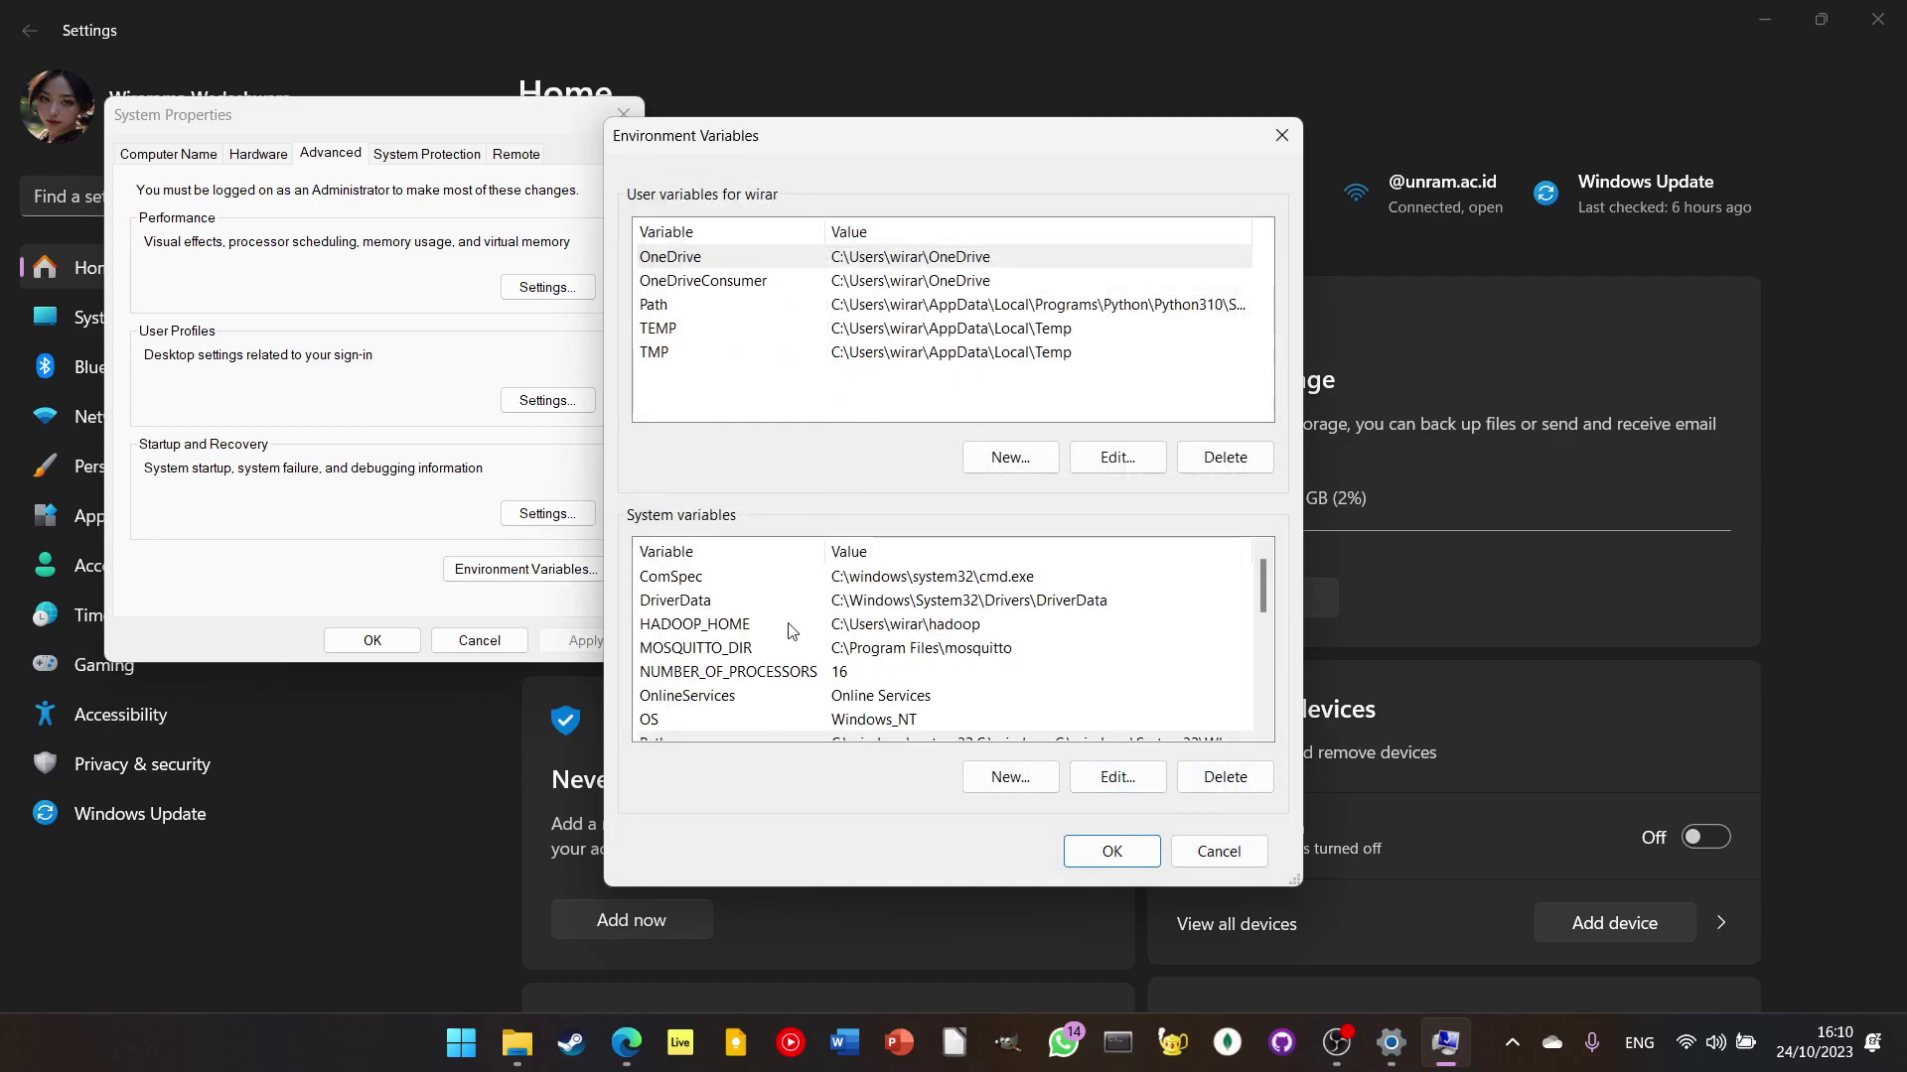
click(792, 629)
click(1092, 778)
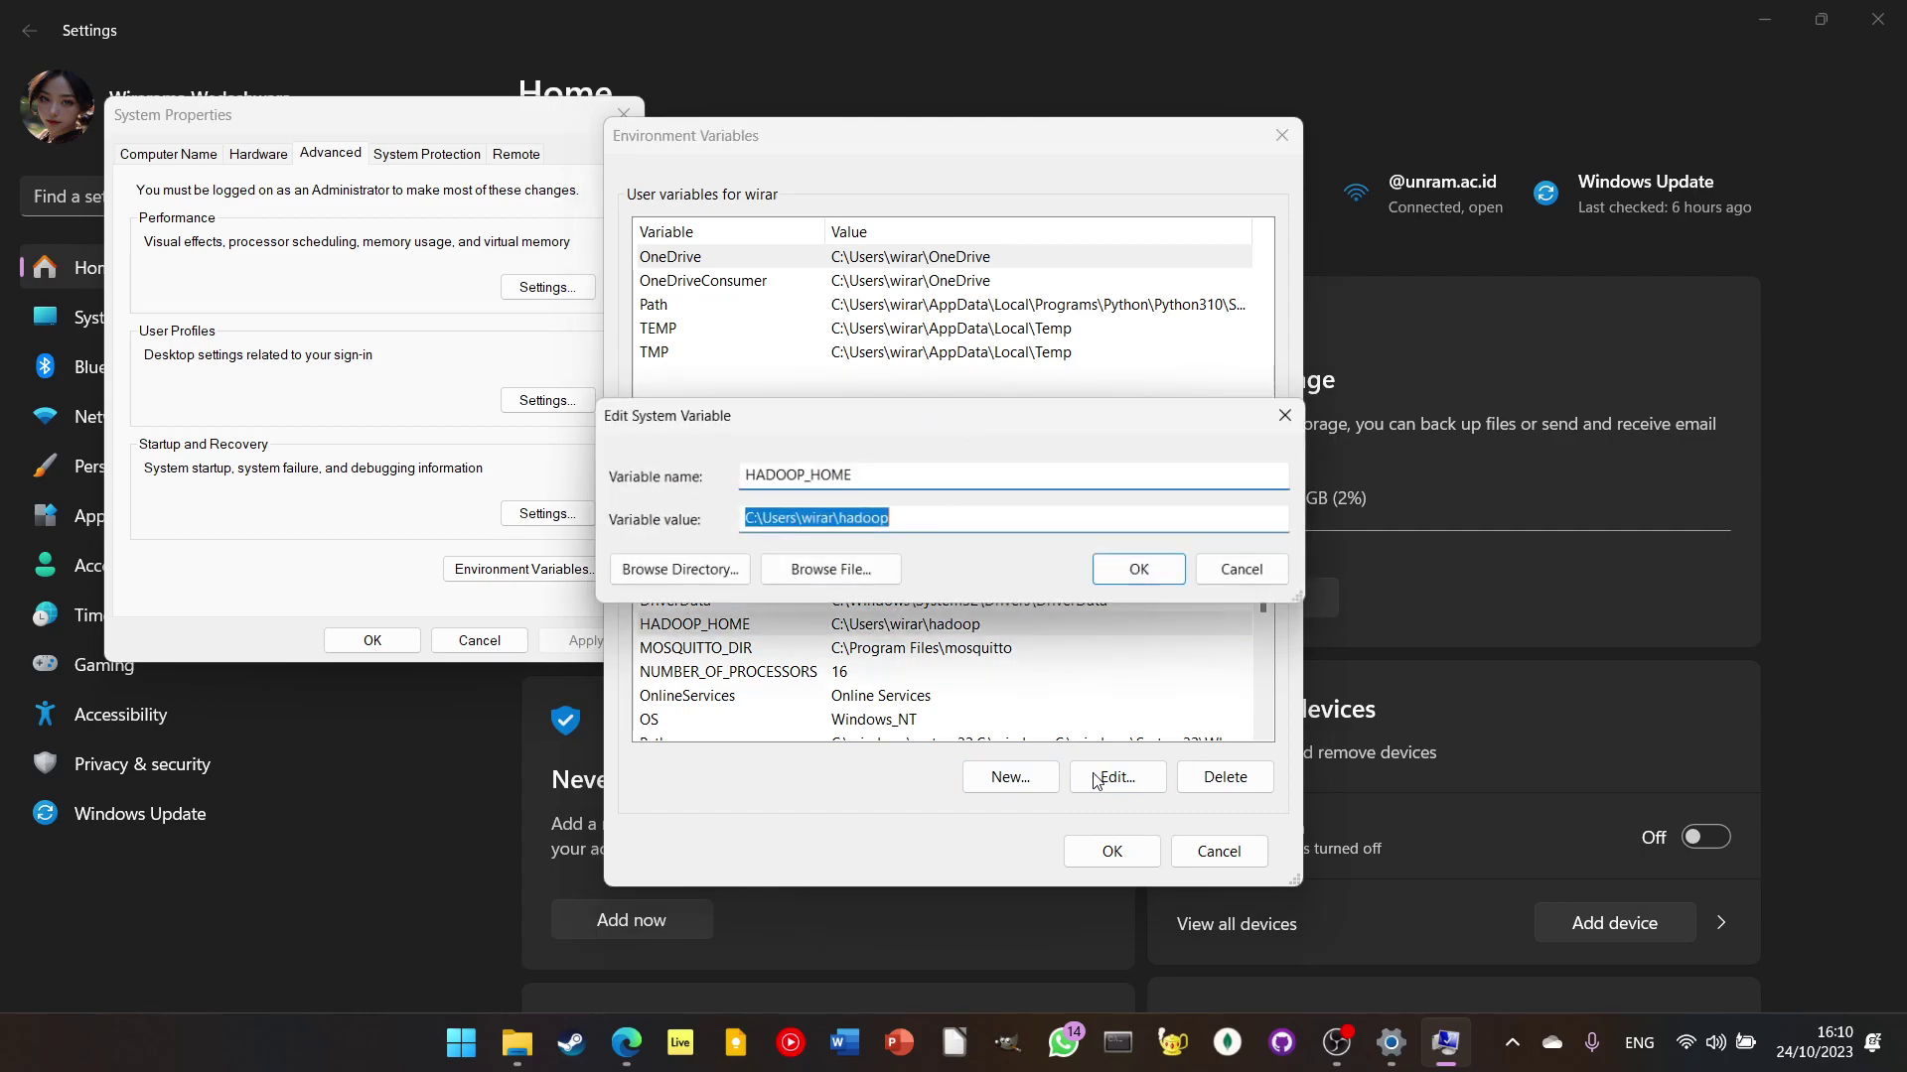
click(1247, 580)
Step: Reopen the Path system variable and select its hadoop\bin entry
scroll(1000, 646, down, 1)
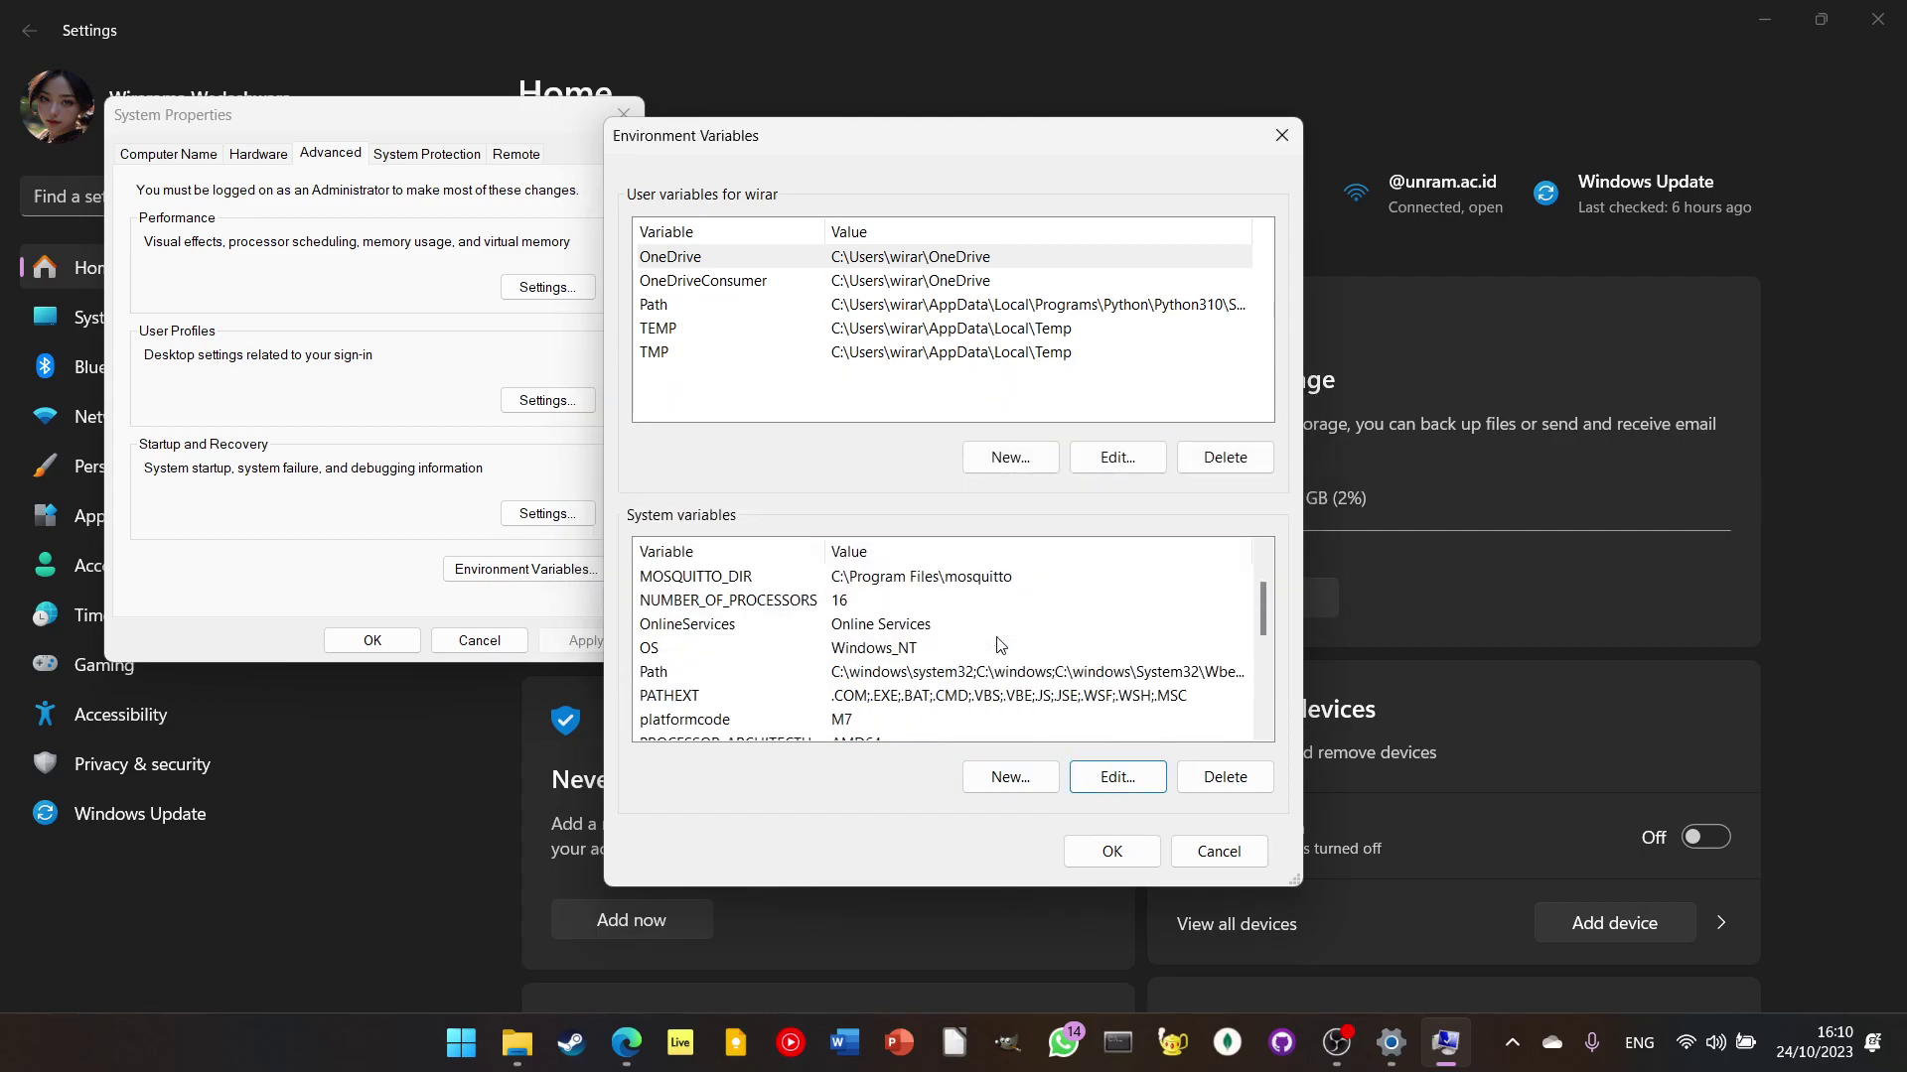
click(872, 678)
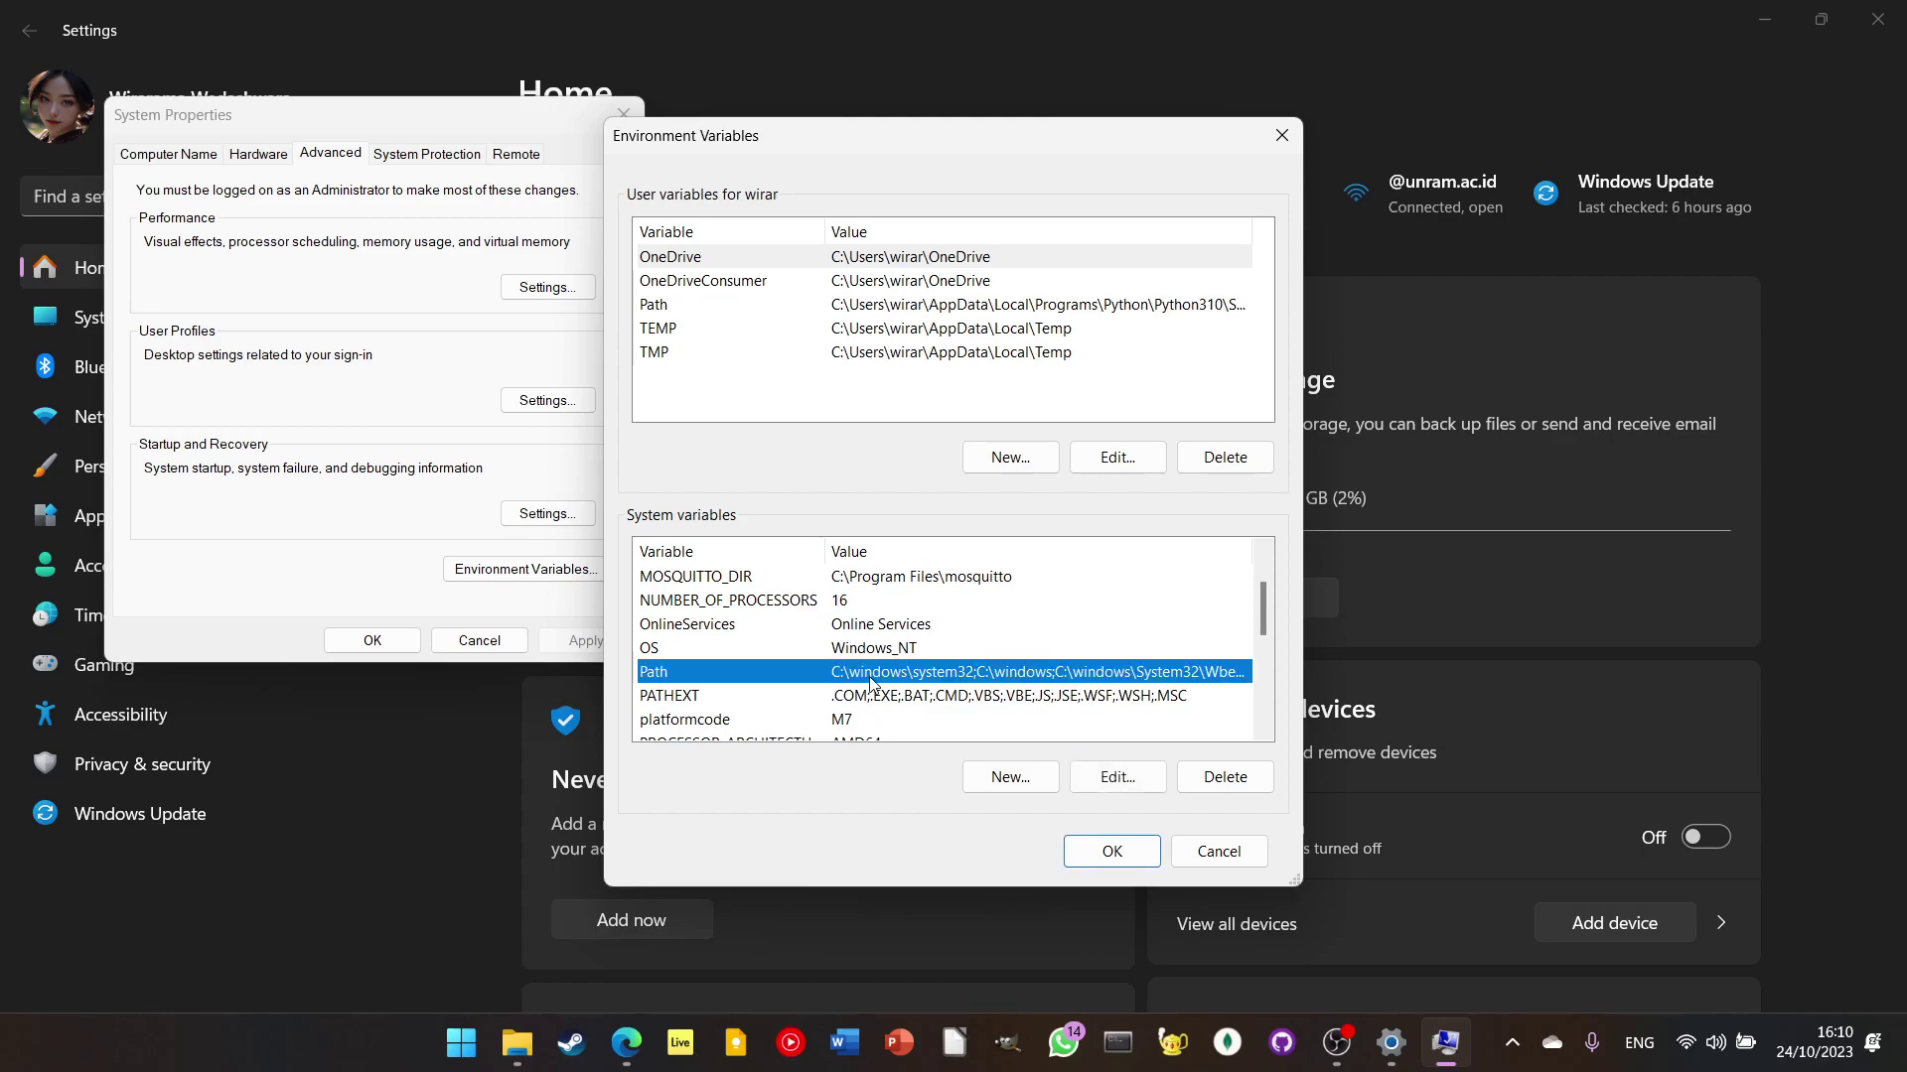
click(1092, 778)
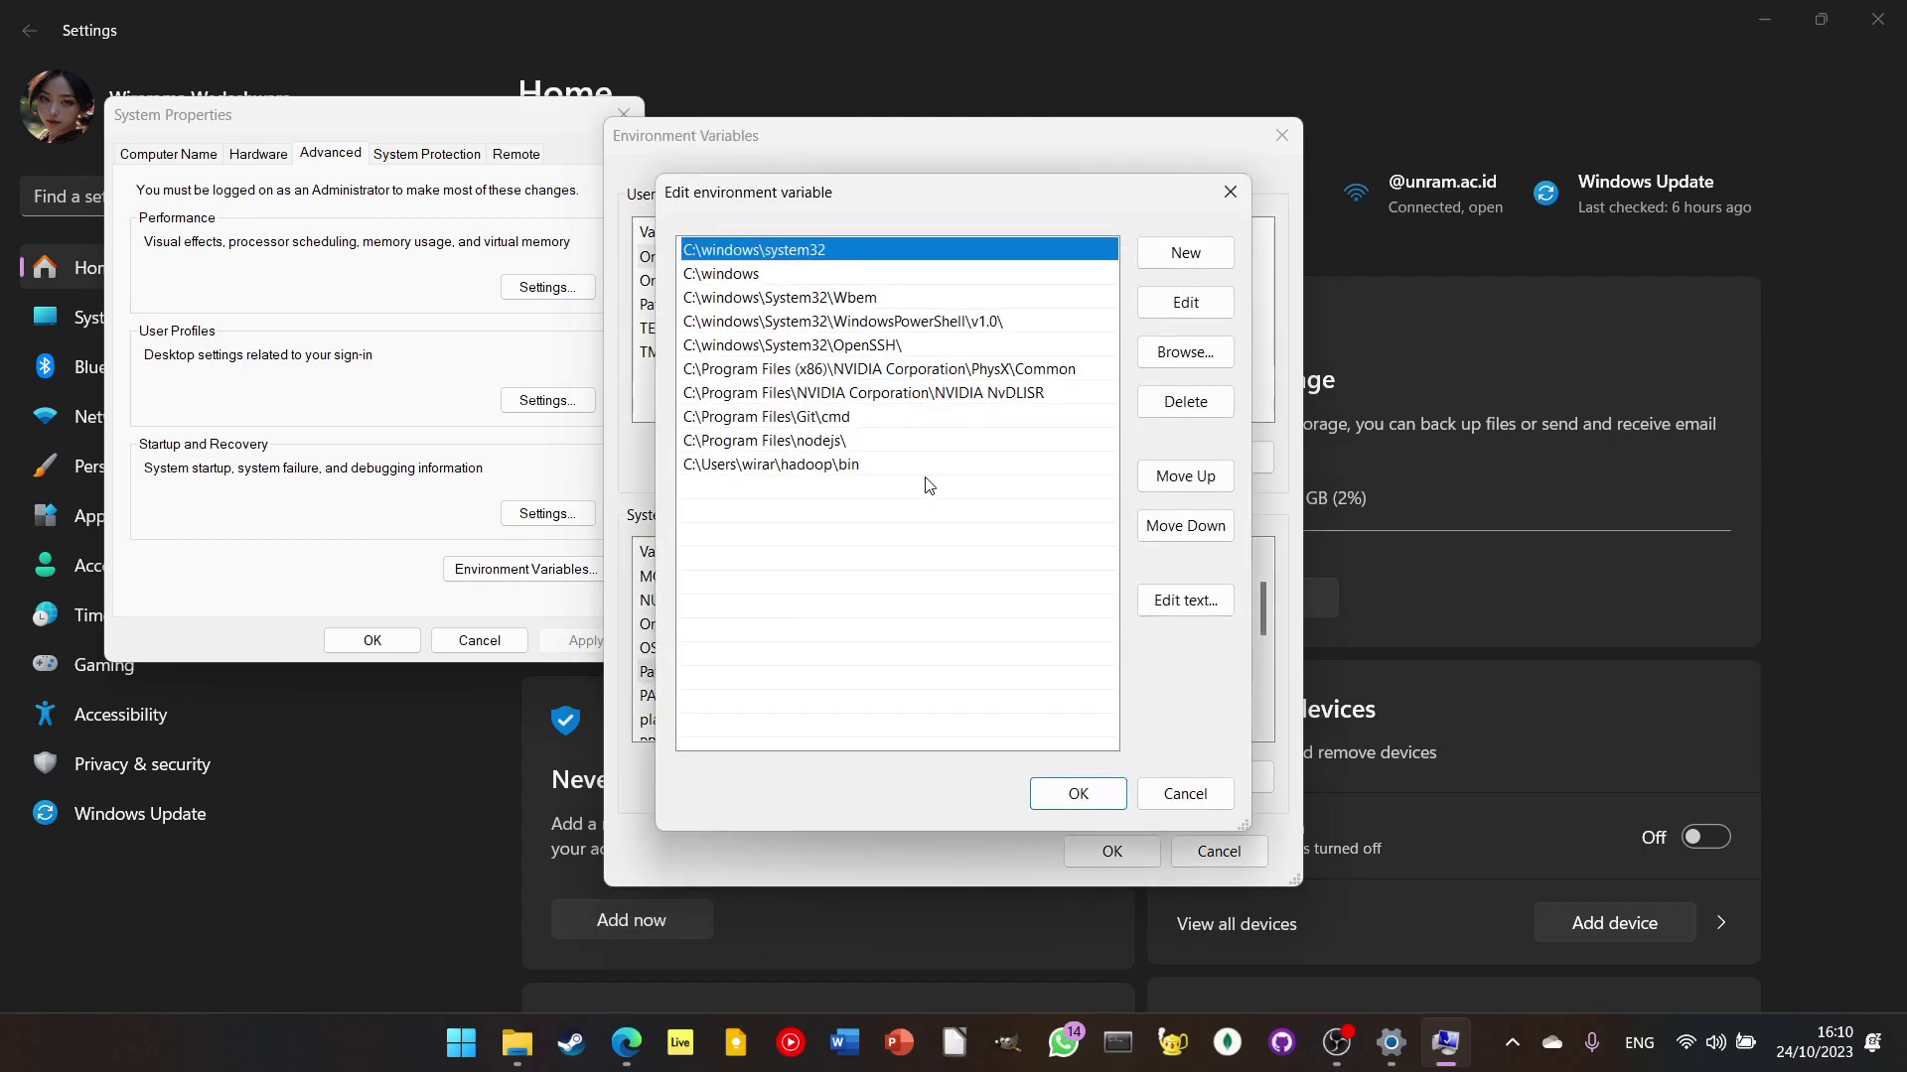
click(839, 466)
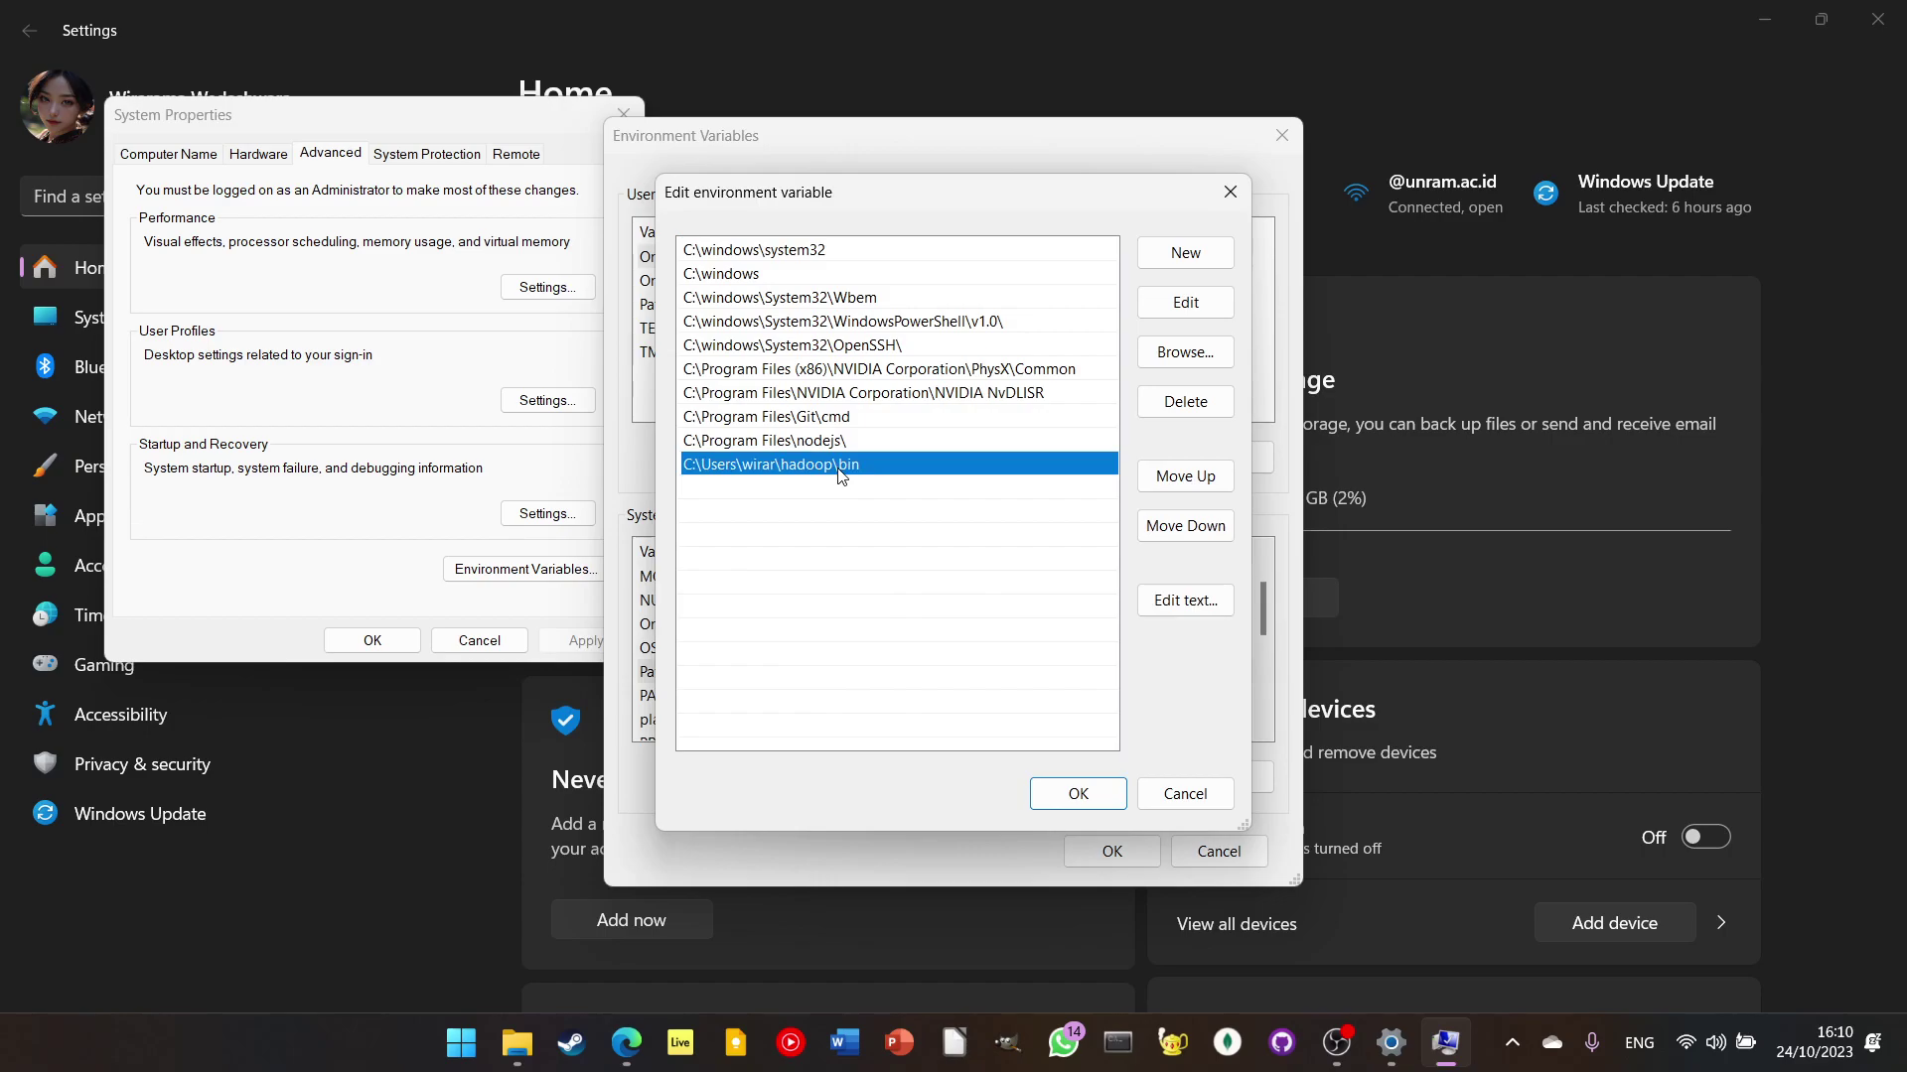
Step: Switch to File Explorer, open the hadoop\bin folder inside the user's home folder, and select its full path
click(517, 1043)
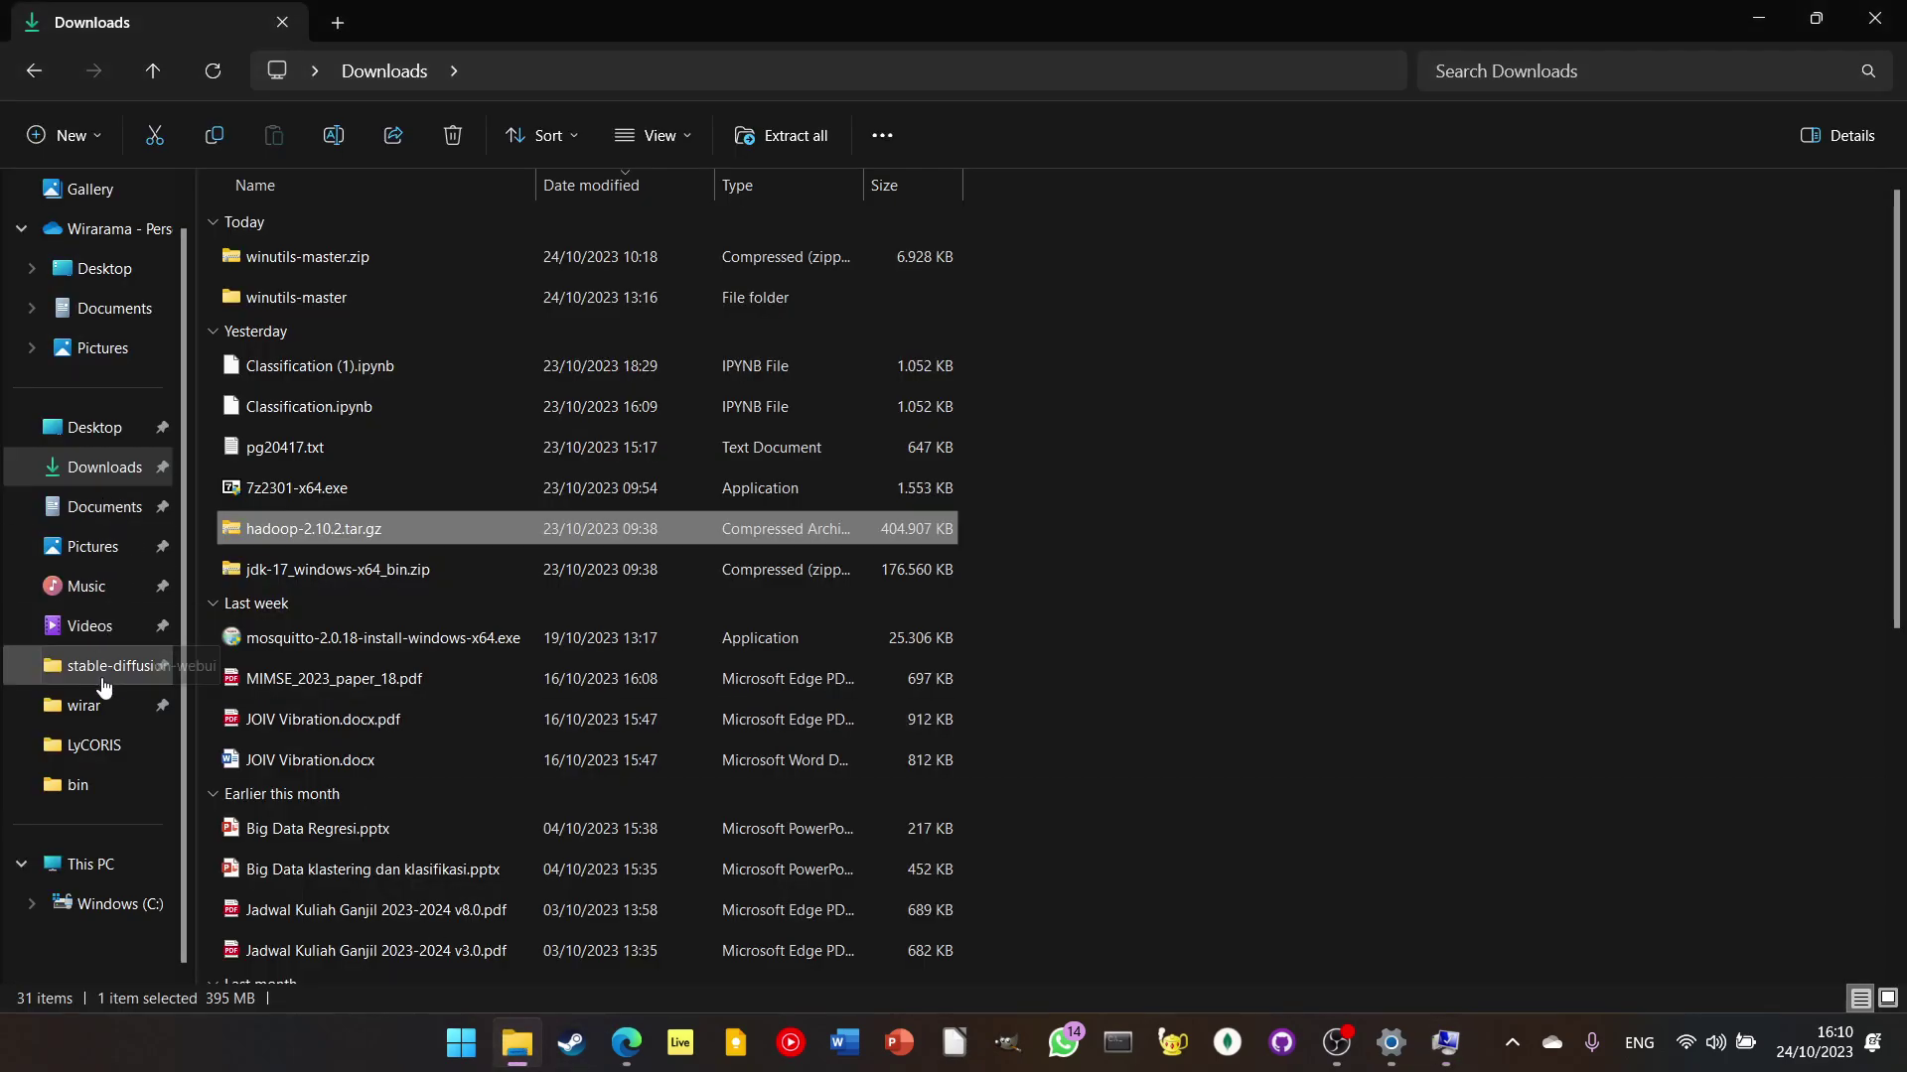
click(95, 706)
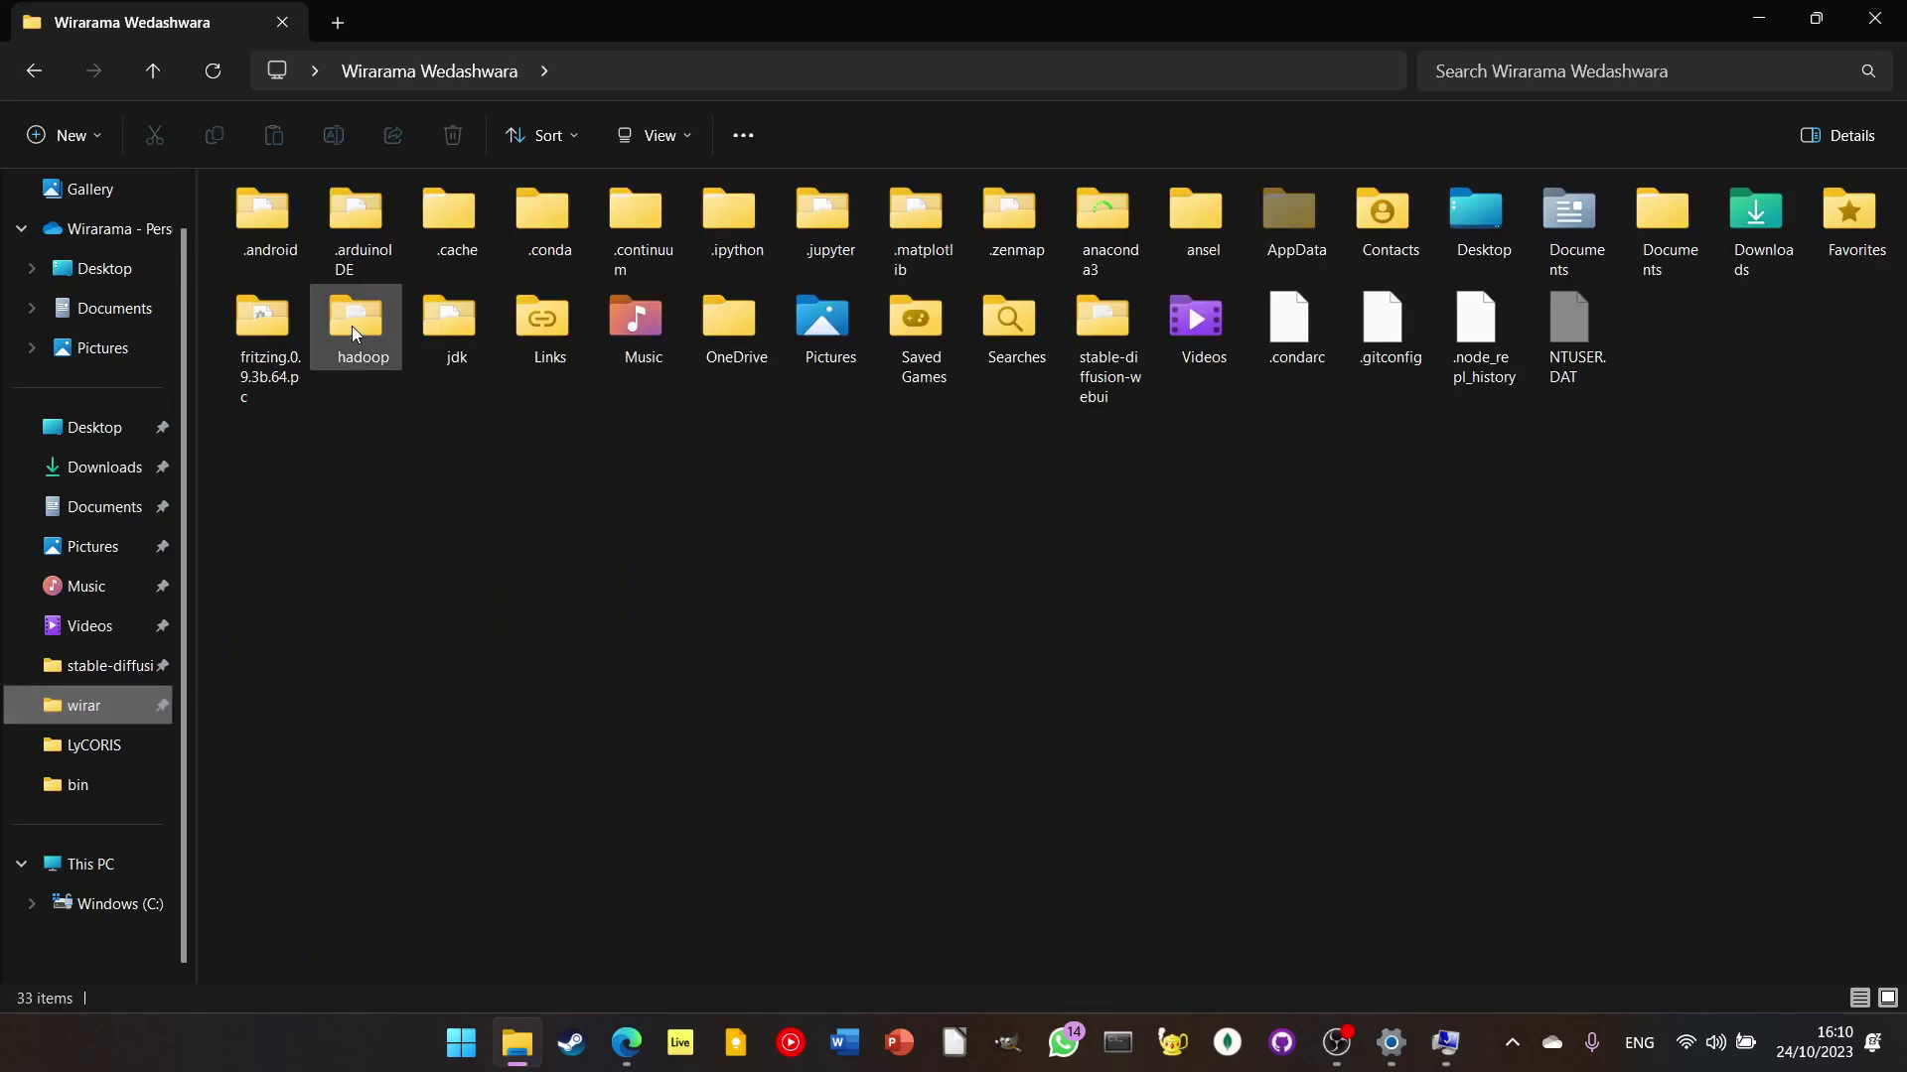
double_click(353, 334)
double_click(265, 234)
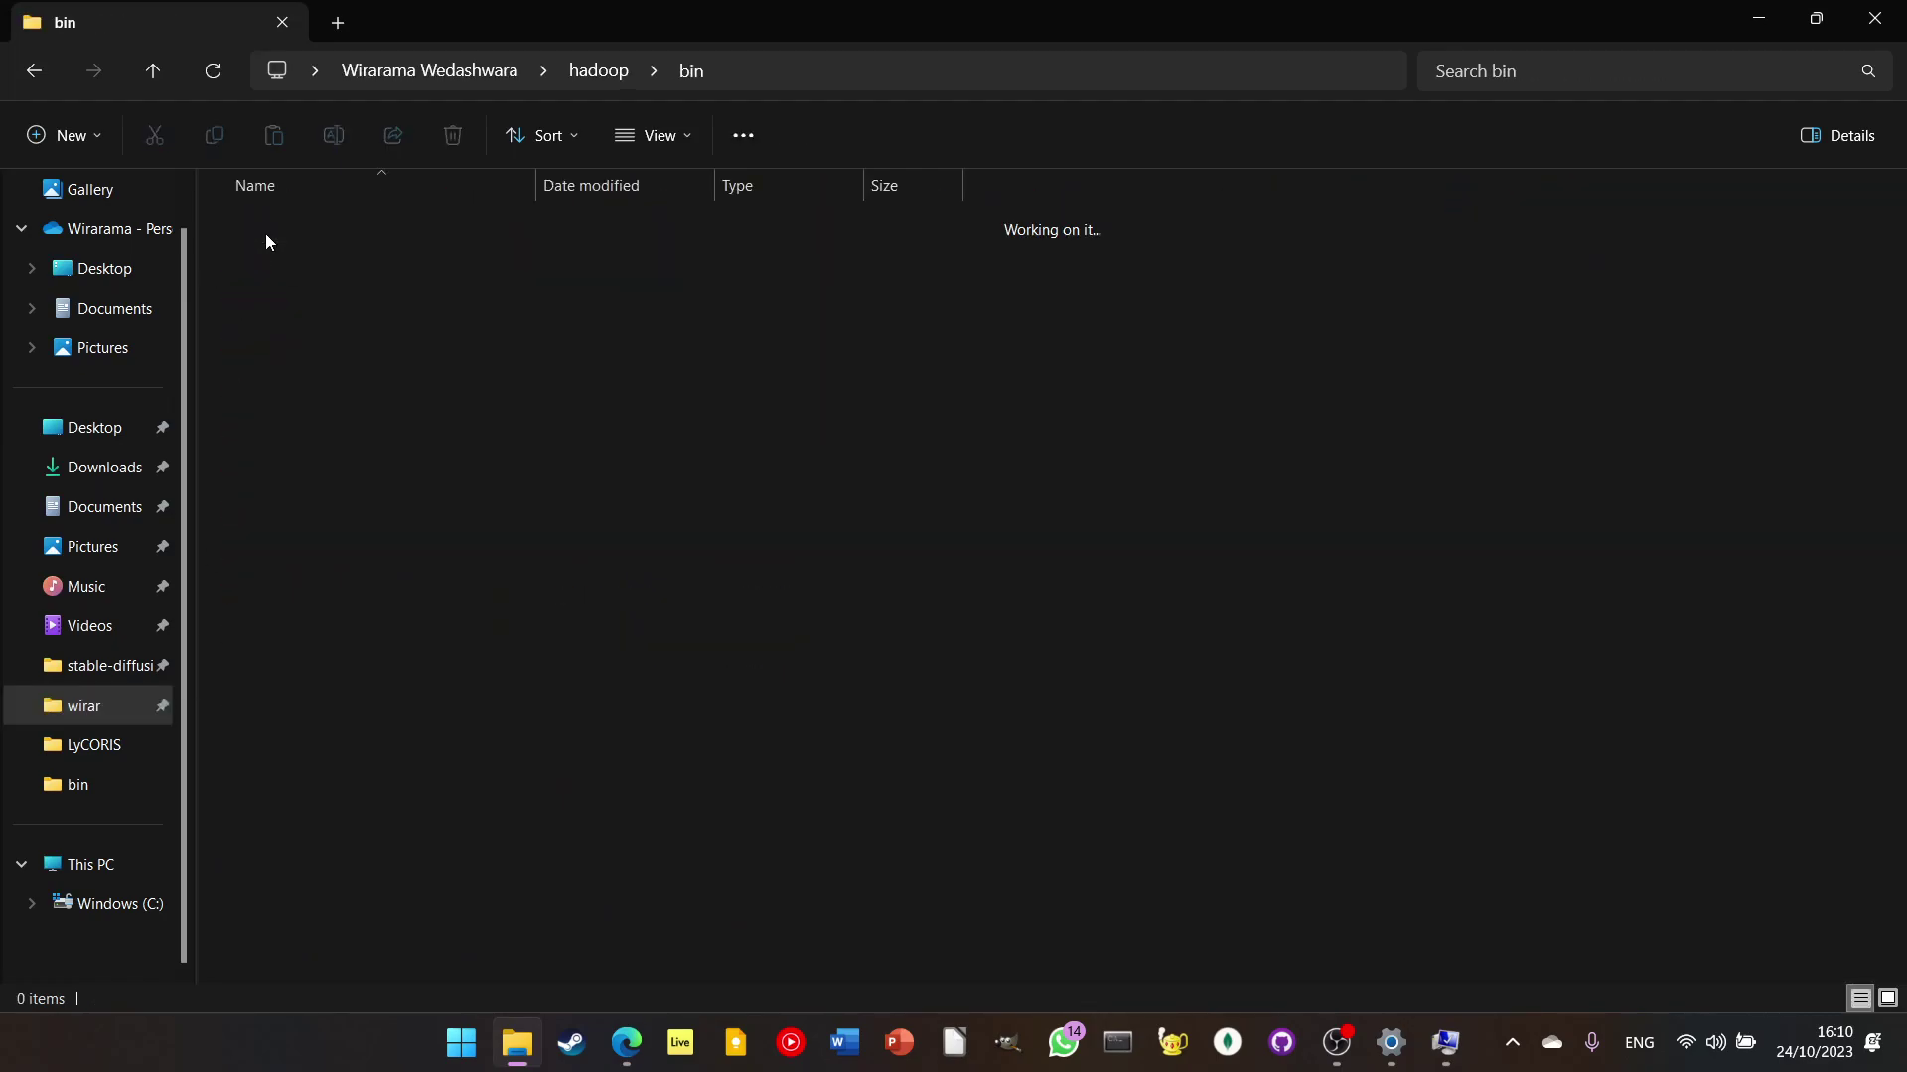
click(776, 82)
click(776, 81)
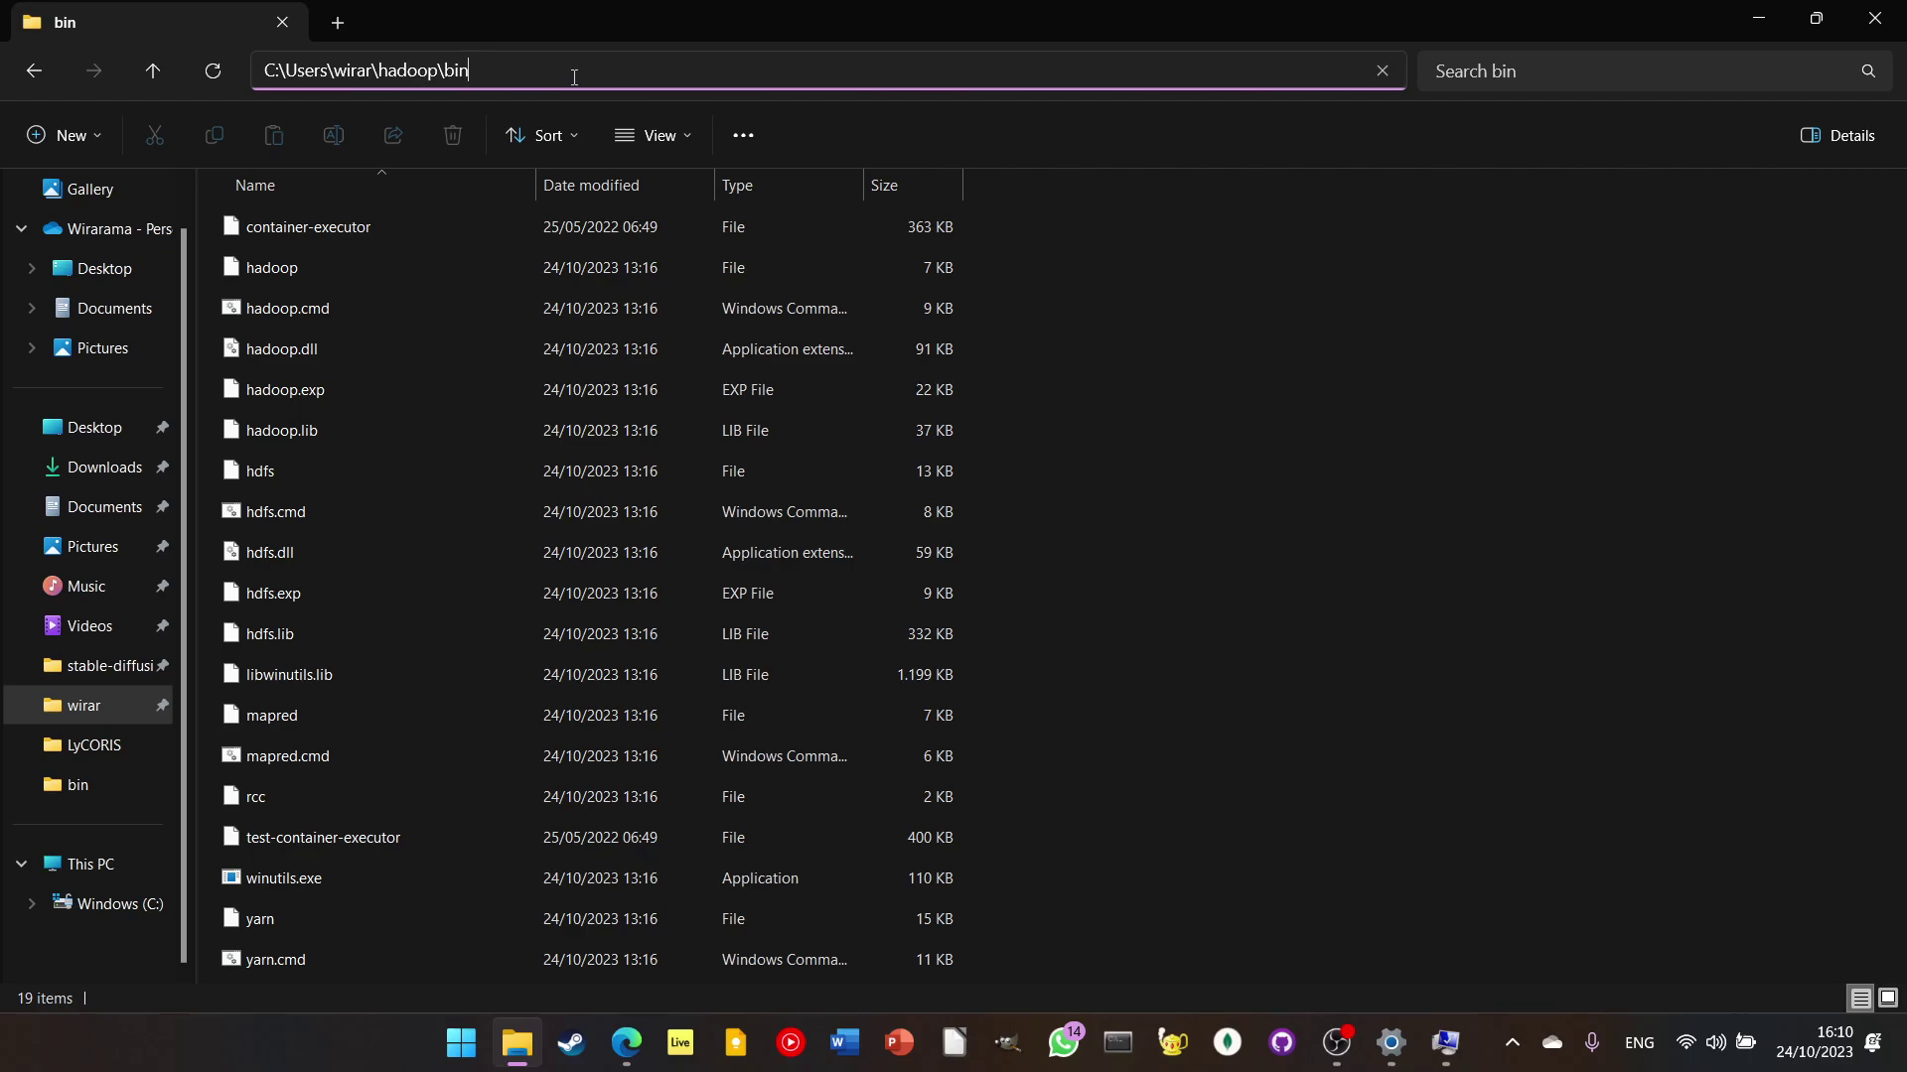
key(ctrl+a)
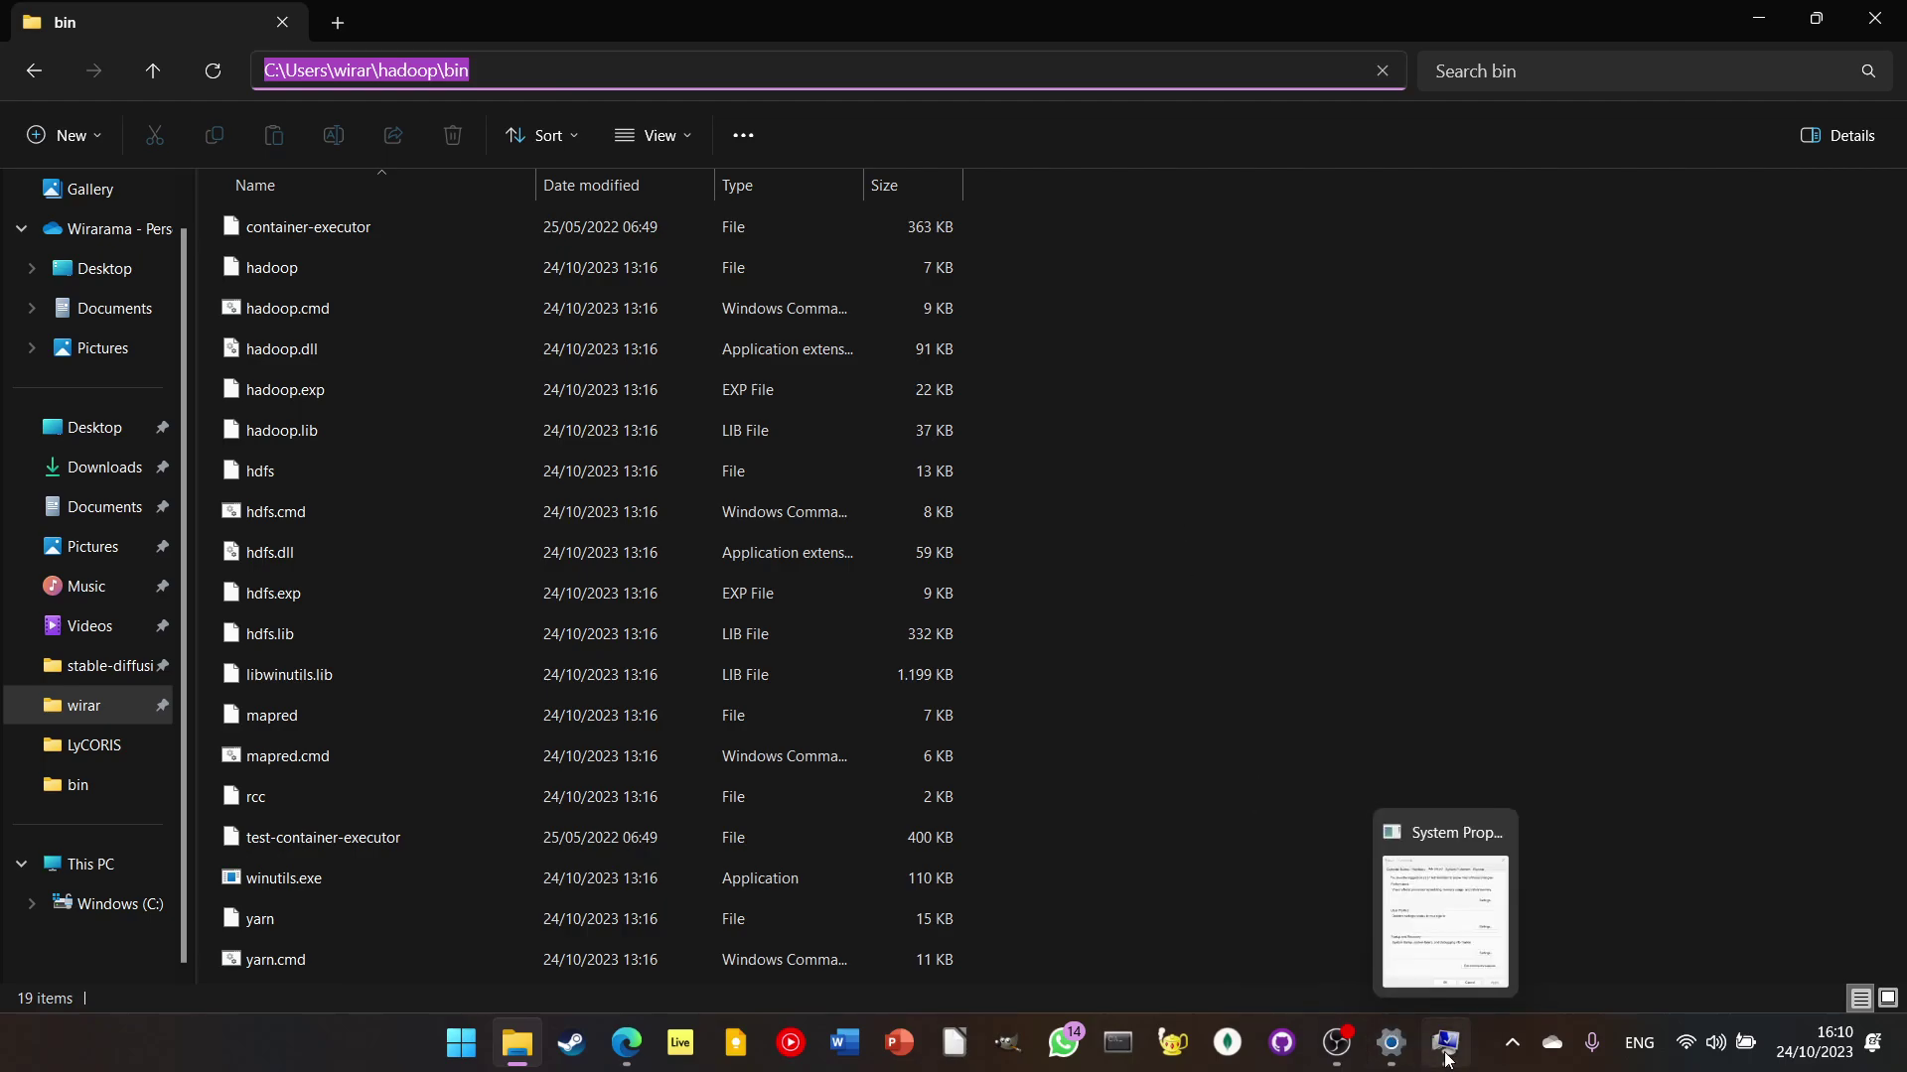
Step: Return to the Path editor and cancel out of it, the Environment Variables dialog and System Properties
click(1385, 1037)
click(1194, 791)
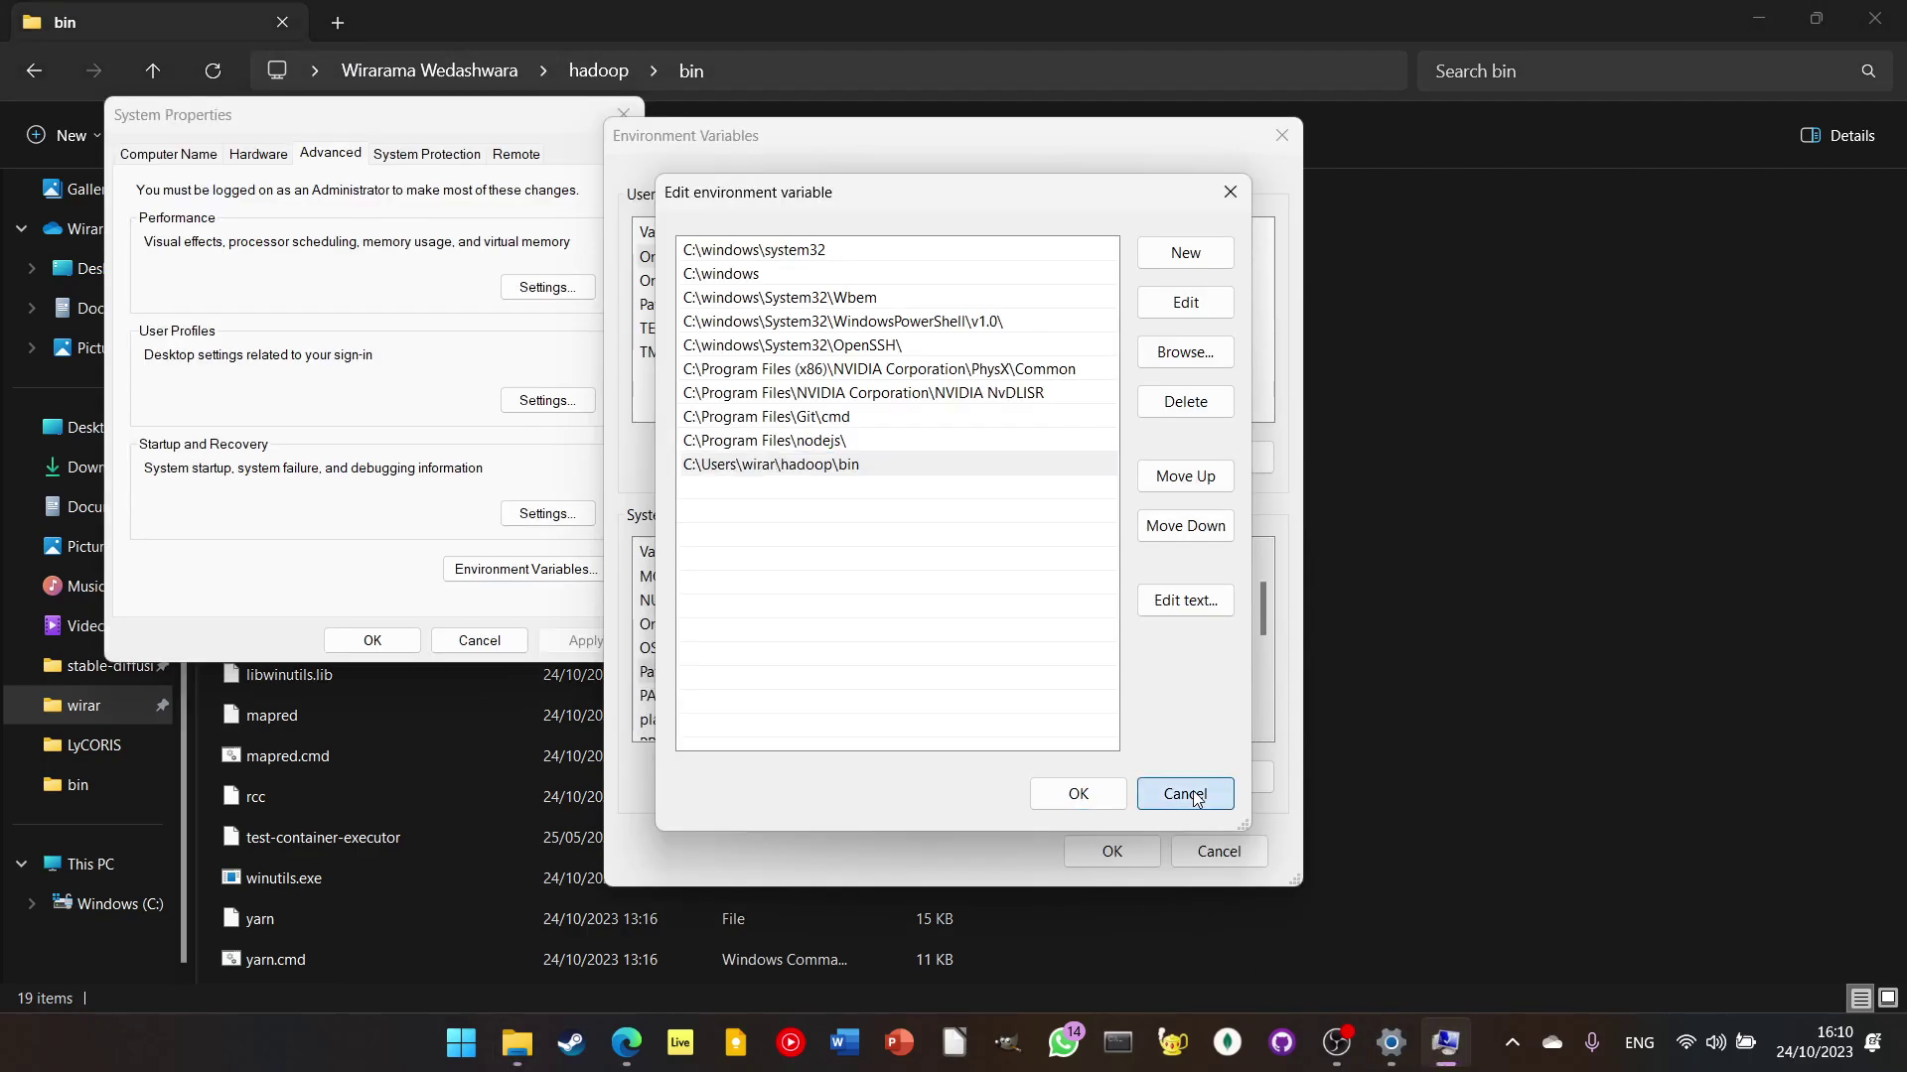
click(1230, 856)
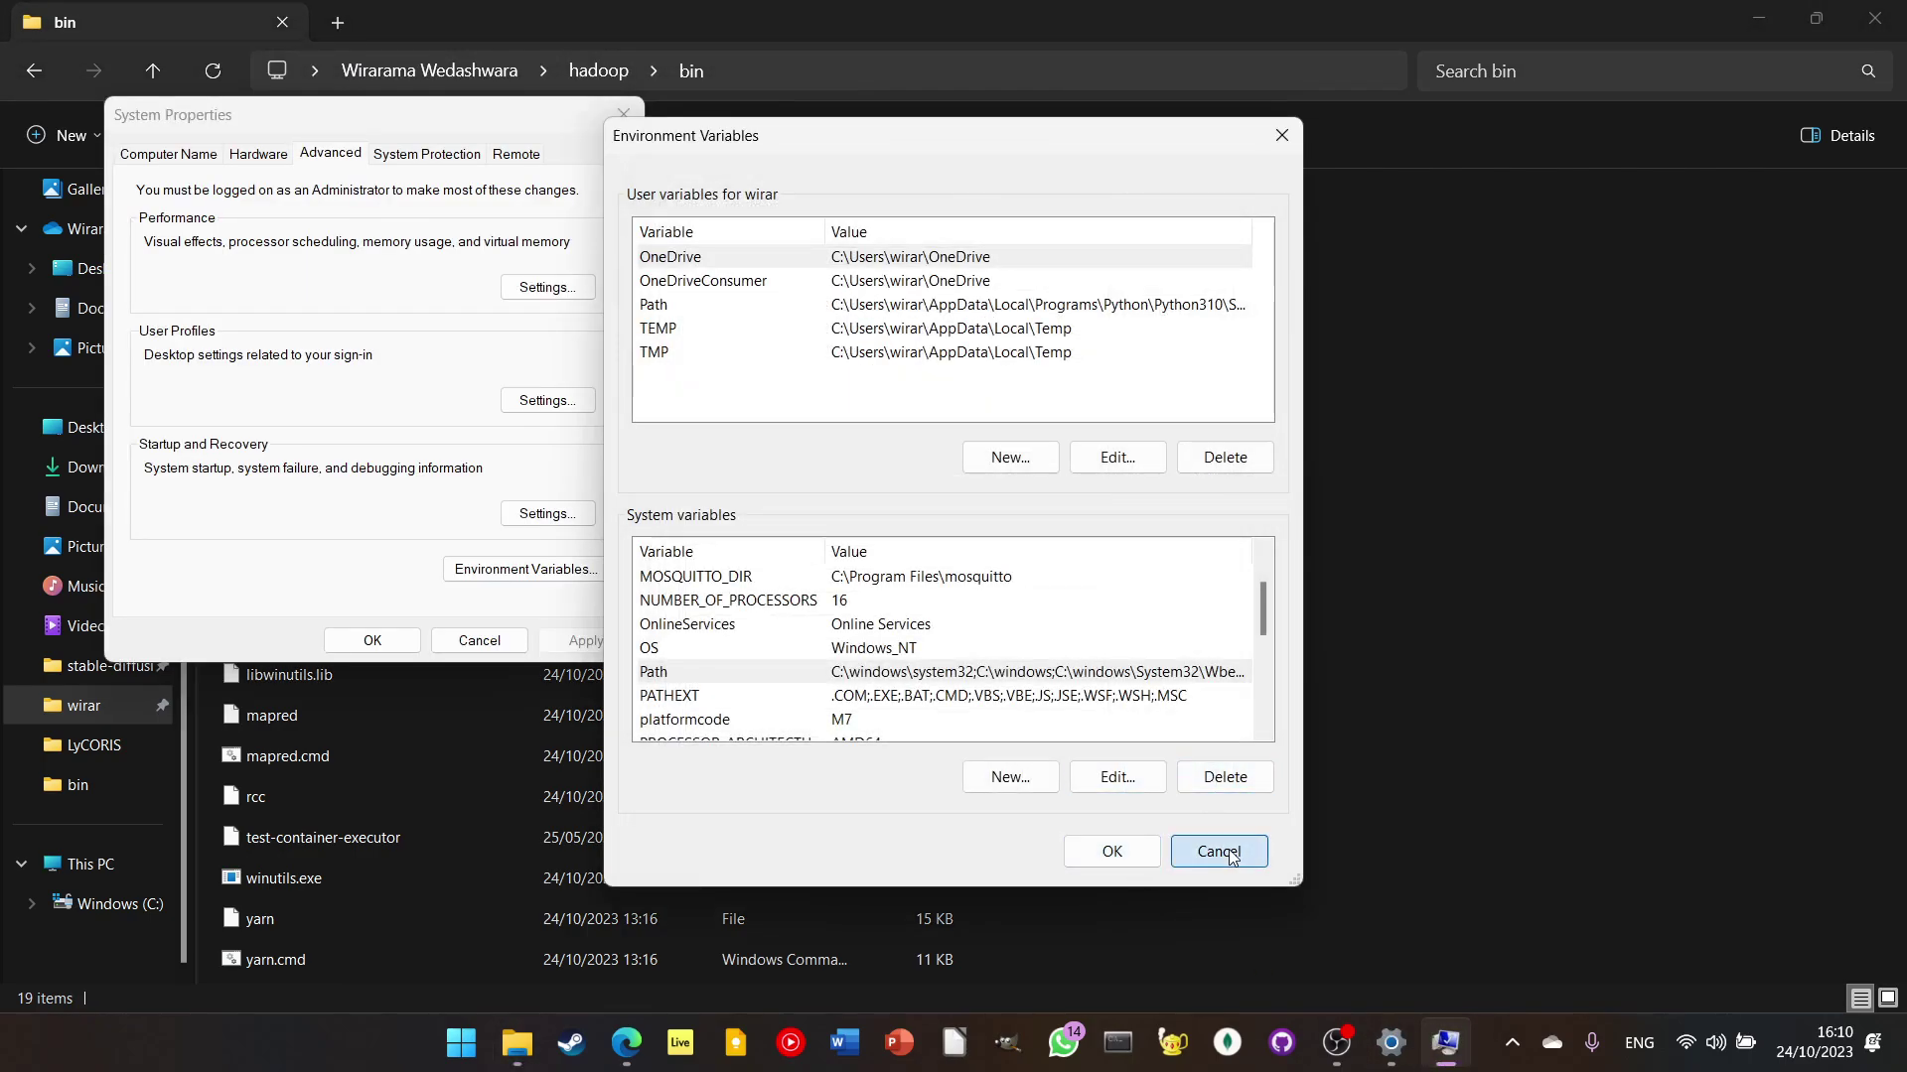
click(488, 643)
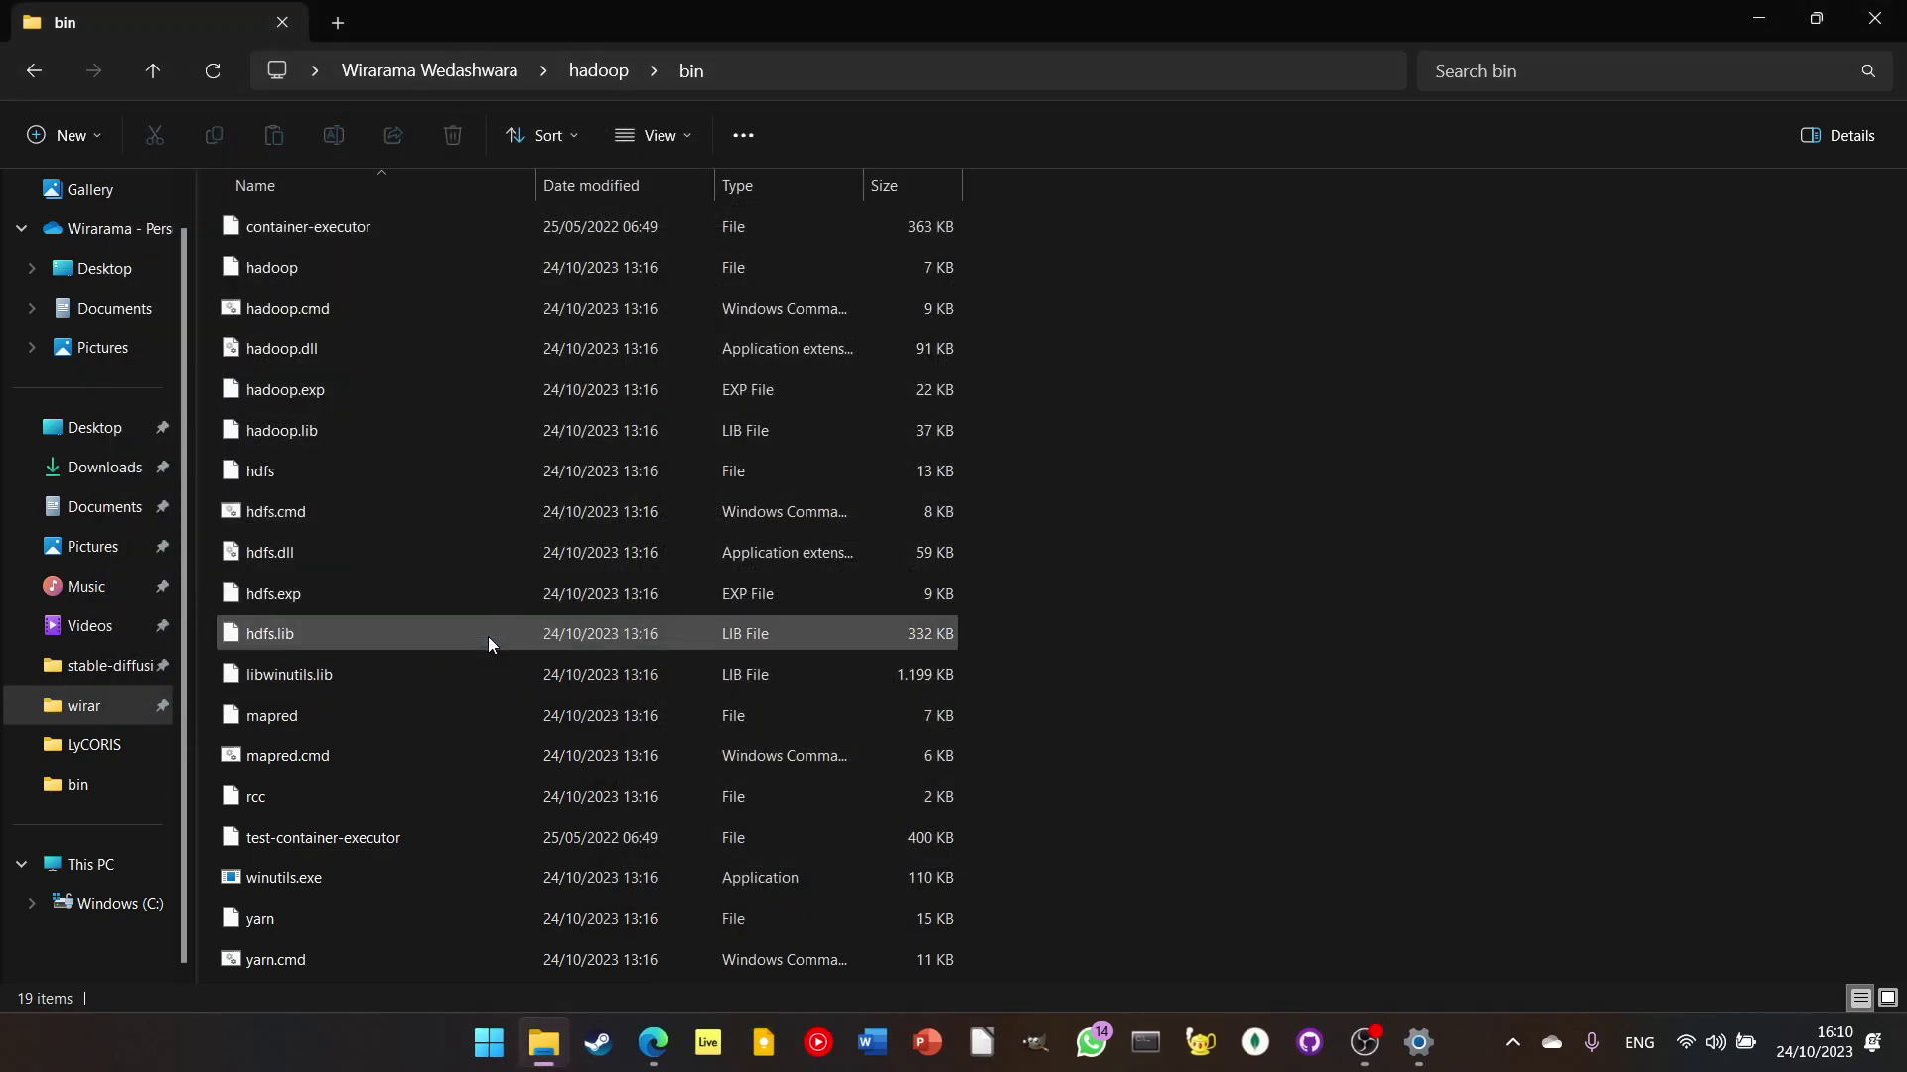
Step: Open the Anaconda Powershell Prompt and run the hadoop command to test the installation
click(1147, 1045)
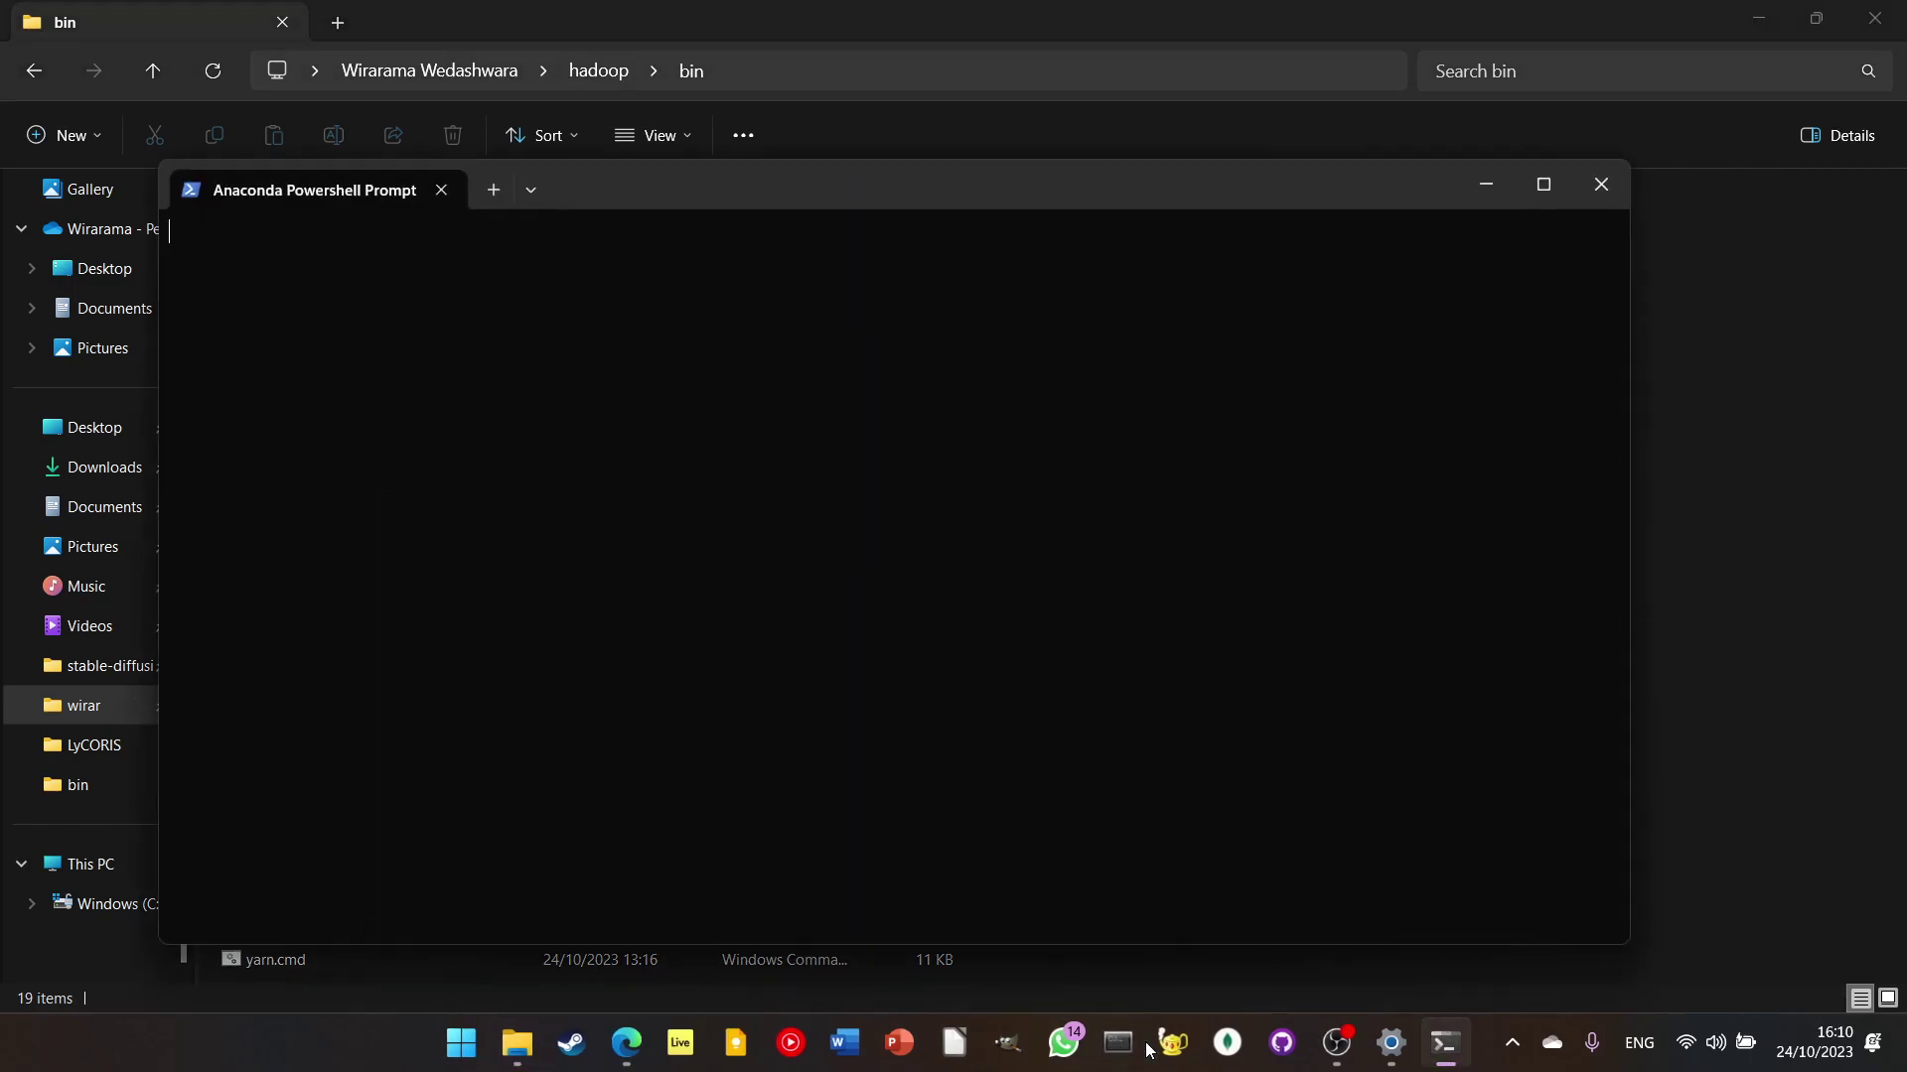
text(hadoop)
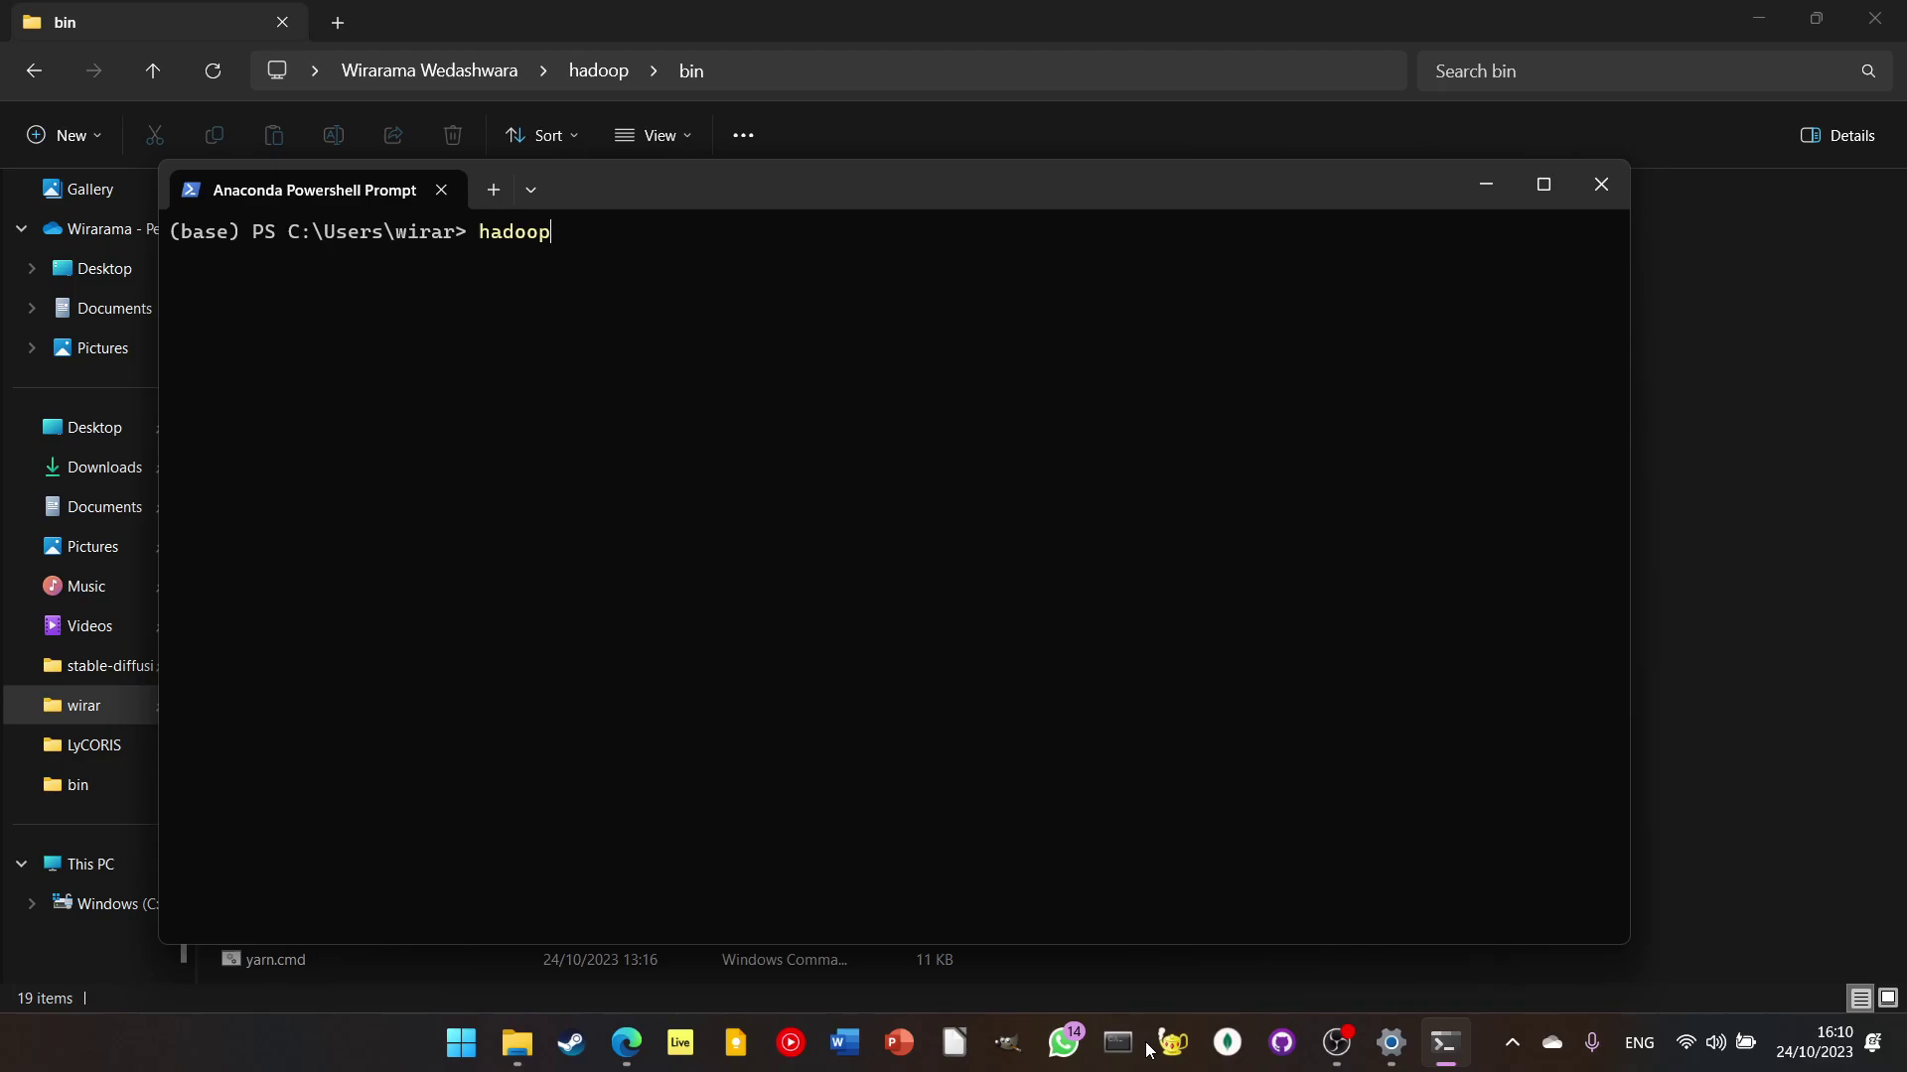
key(Return)
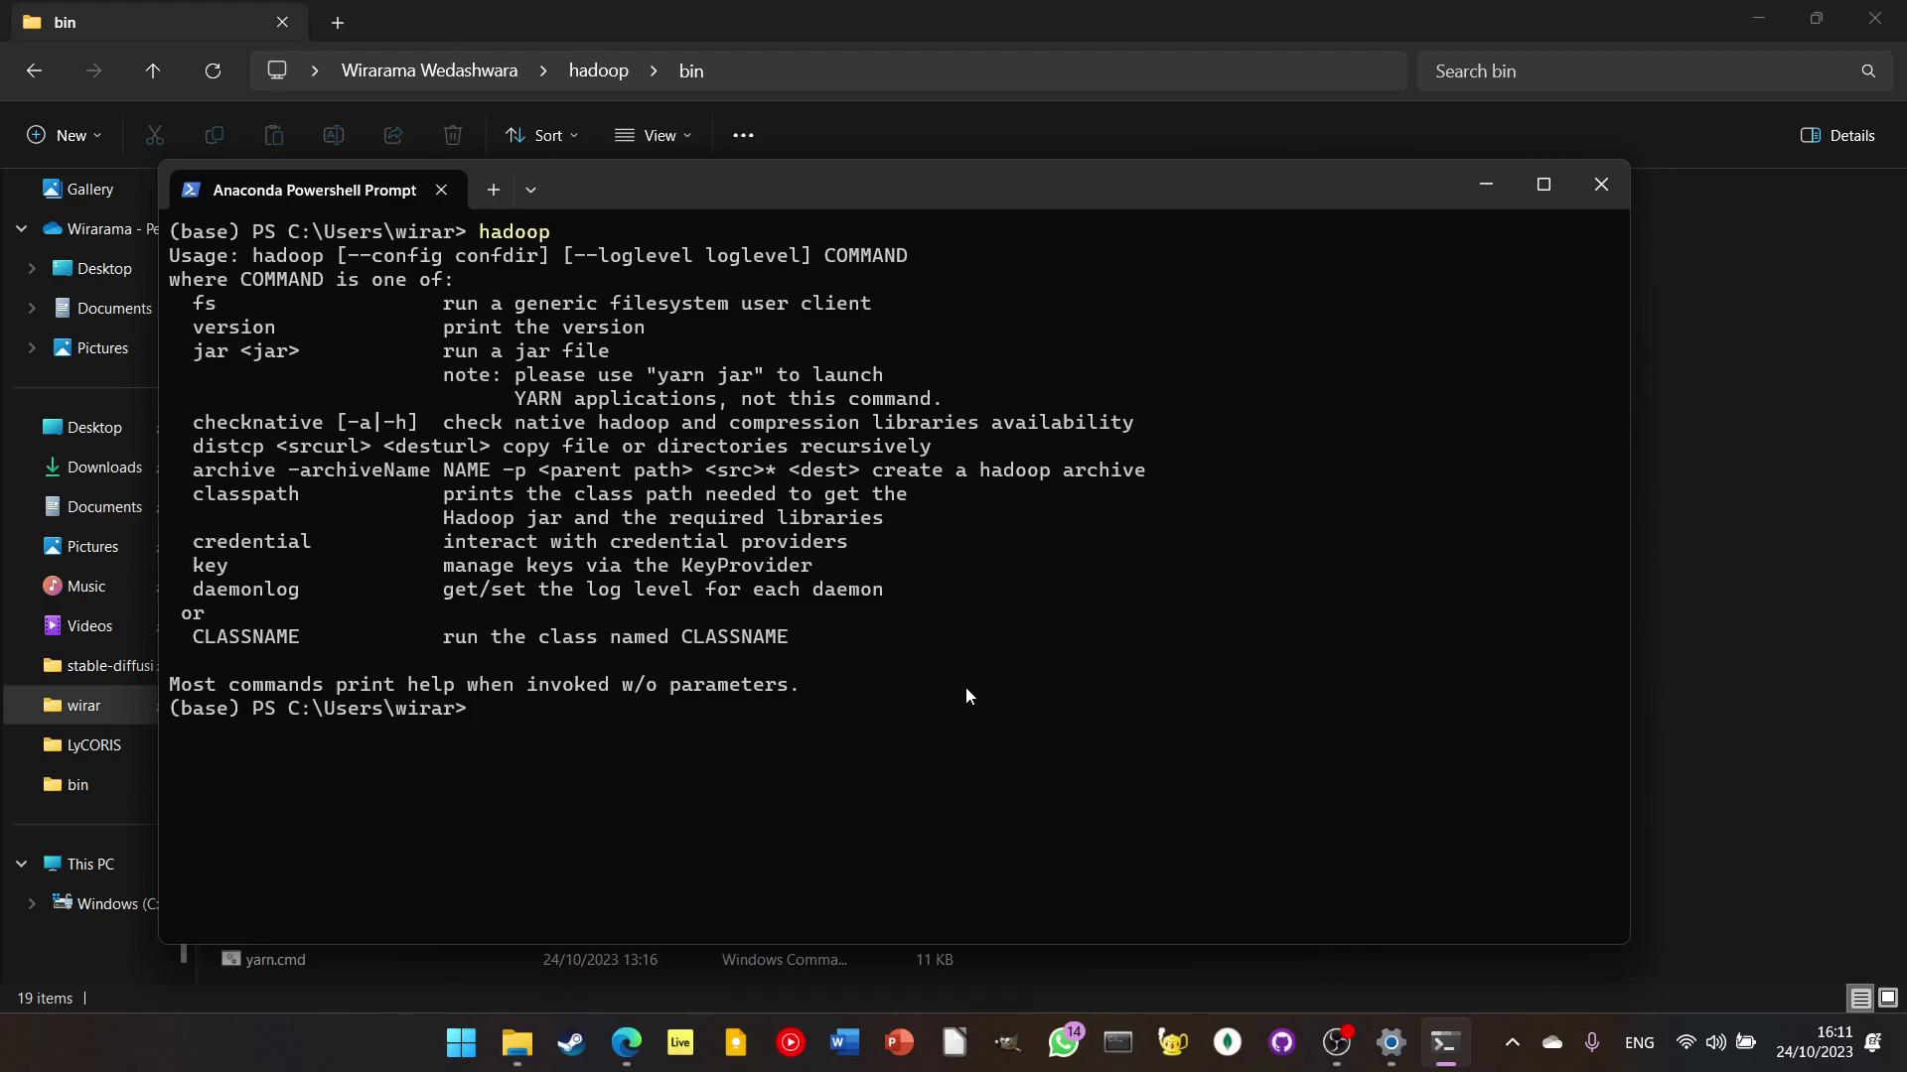
text(cd hadoop)
text(/sbin)
key(BackSpace)
key(BackSpace)
key(BackSpace)
key(BackSpace)
key(BackSpace)
key(BackSpace)
key(BackSpace)
key(BackSpace)
key(BackSpace)
key(BackSpace)
key(BackSpace)
key(BackSpace)
key(BackSpace)
key(BackSpace)
Step: Switch to the Hadoop PDF slides in Edge and select the hadoop-env.sh to hdfs-site.xml entries on the Configuration files slide
mouse_move(627, 1041)
click(566, 943)
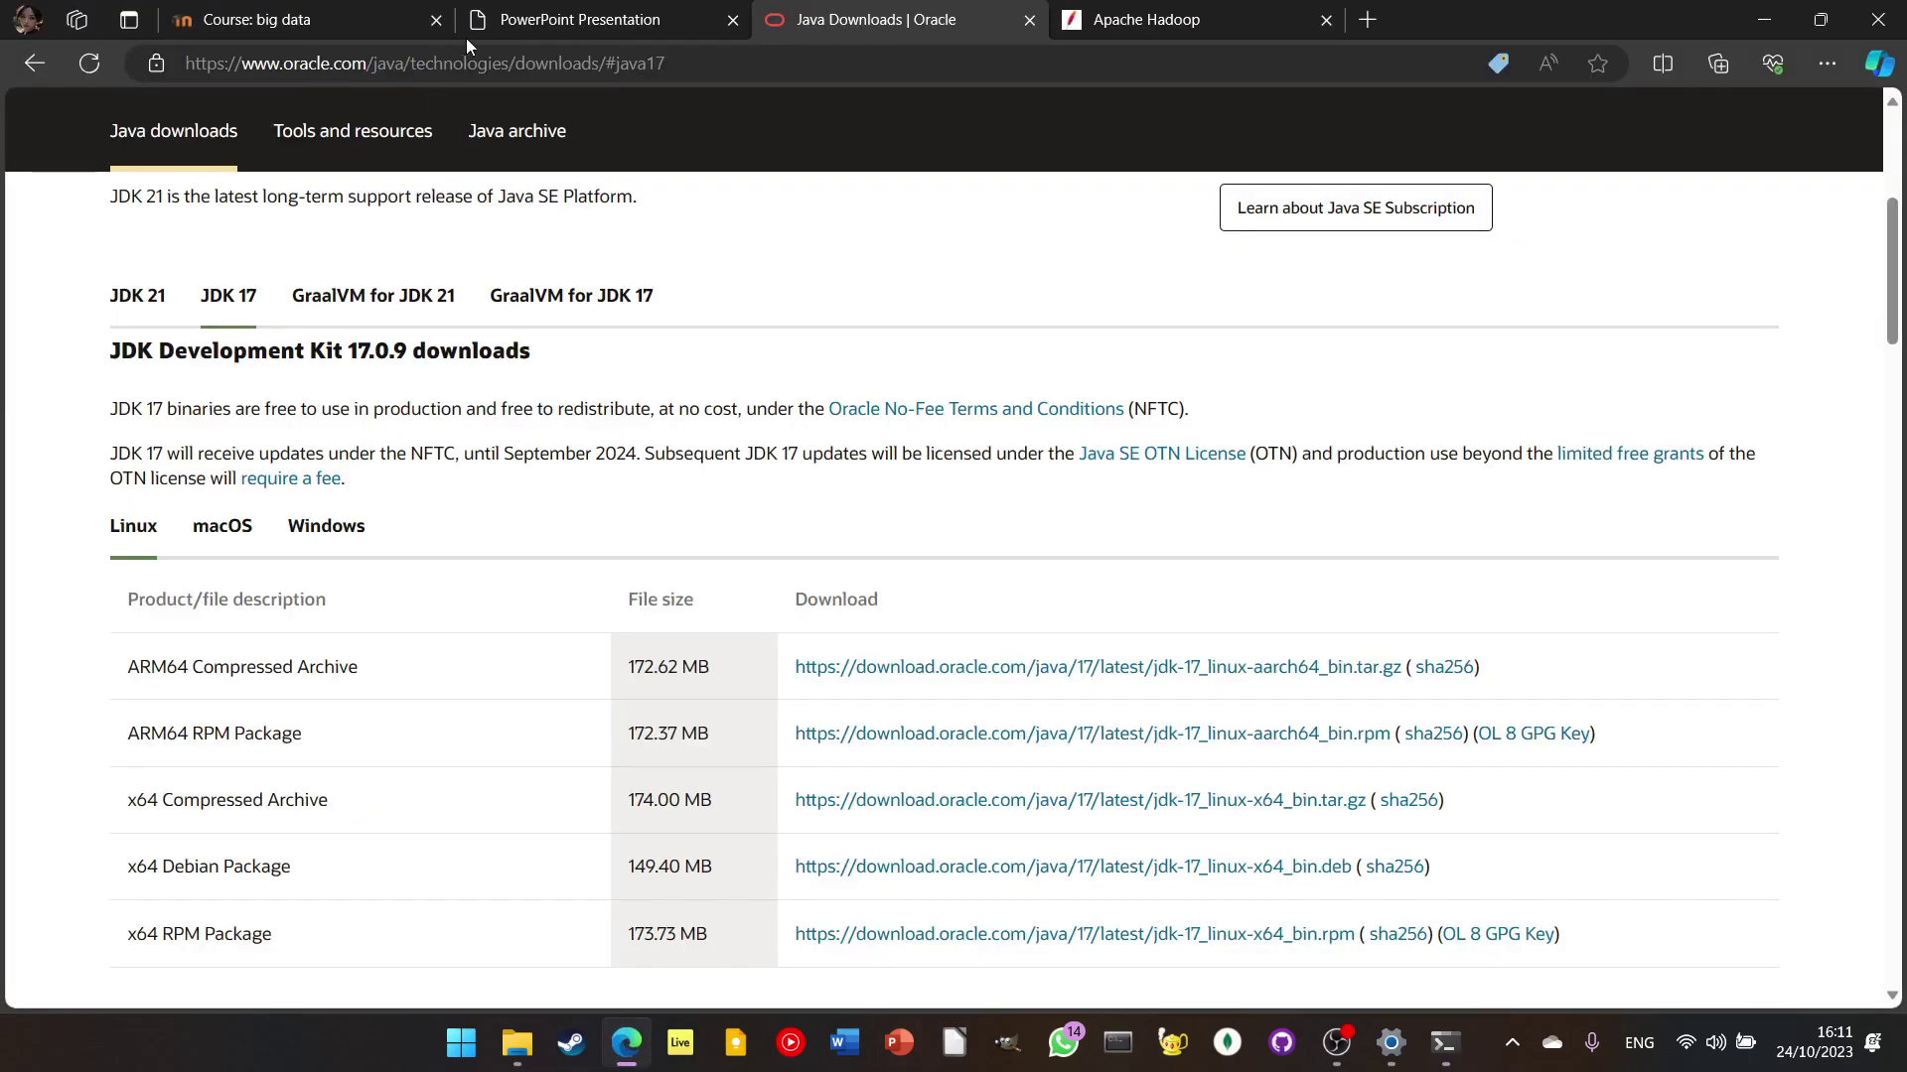
click(526, 15)
right_click(454, 423)
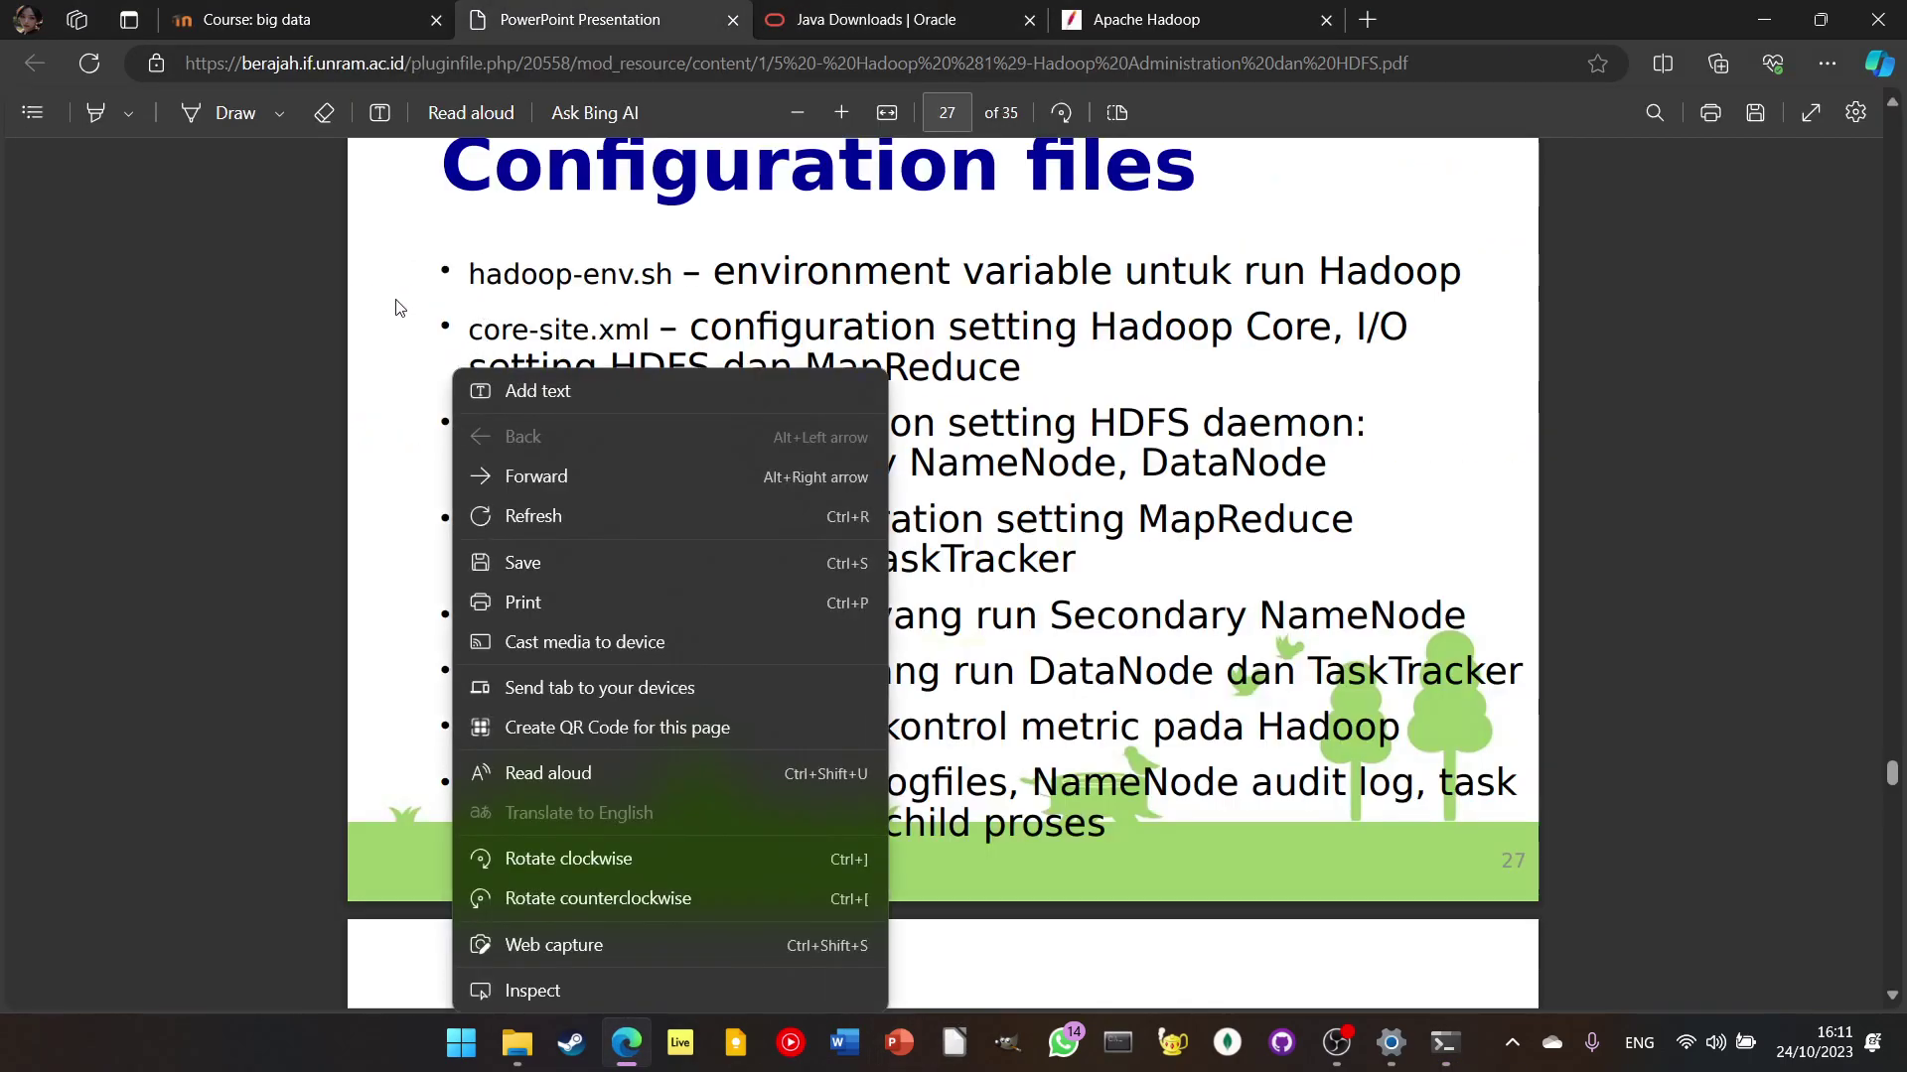
click(402, 308)
drag(465, 268, 918, 464)
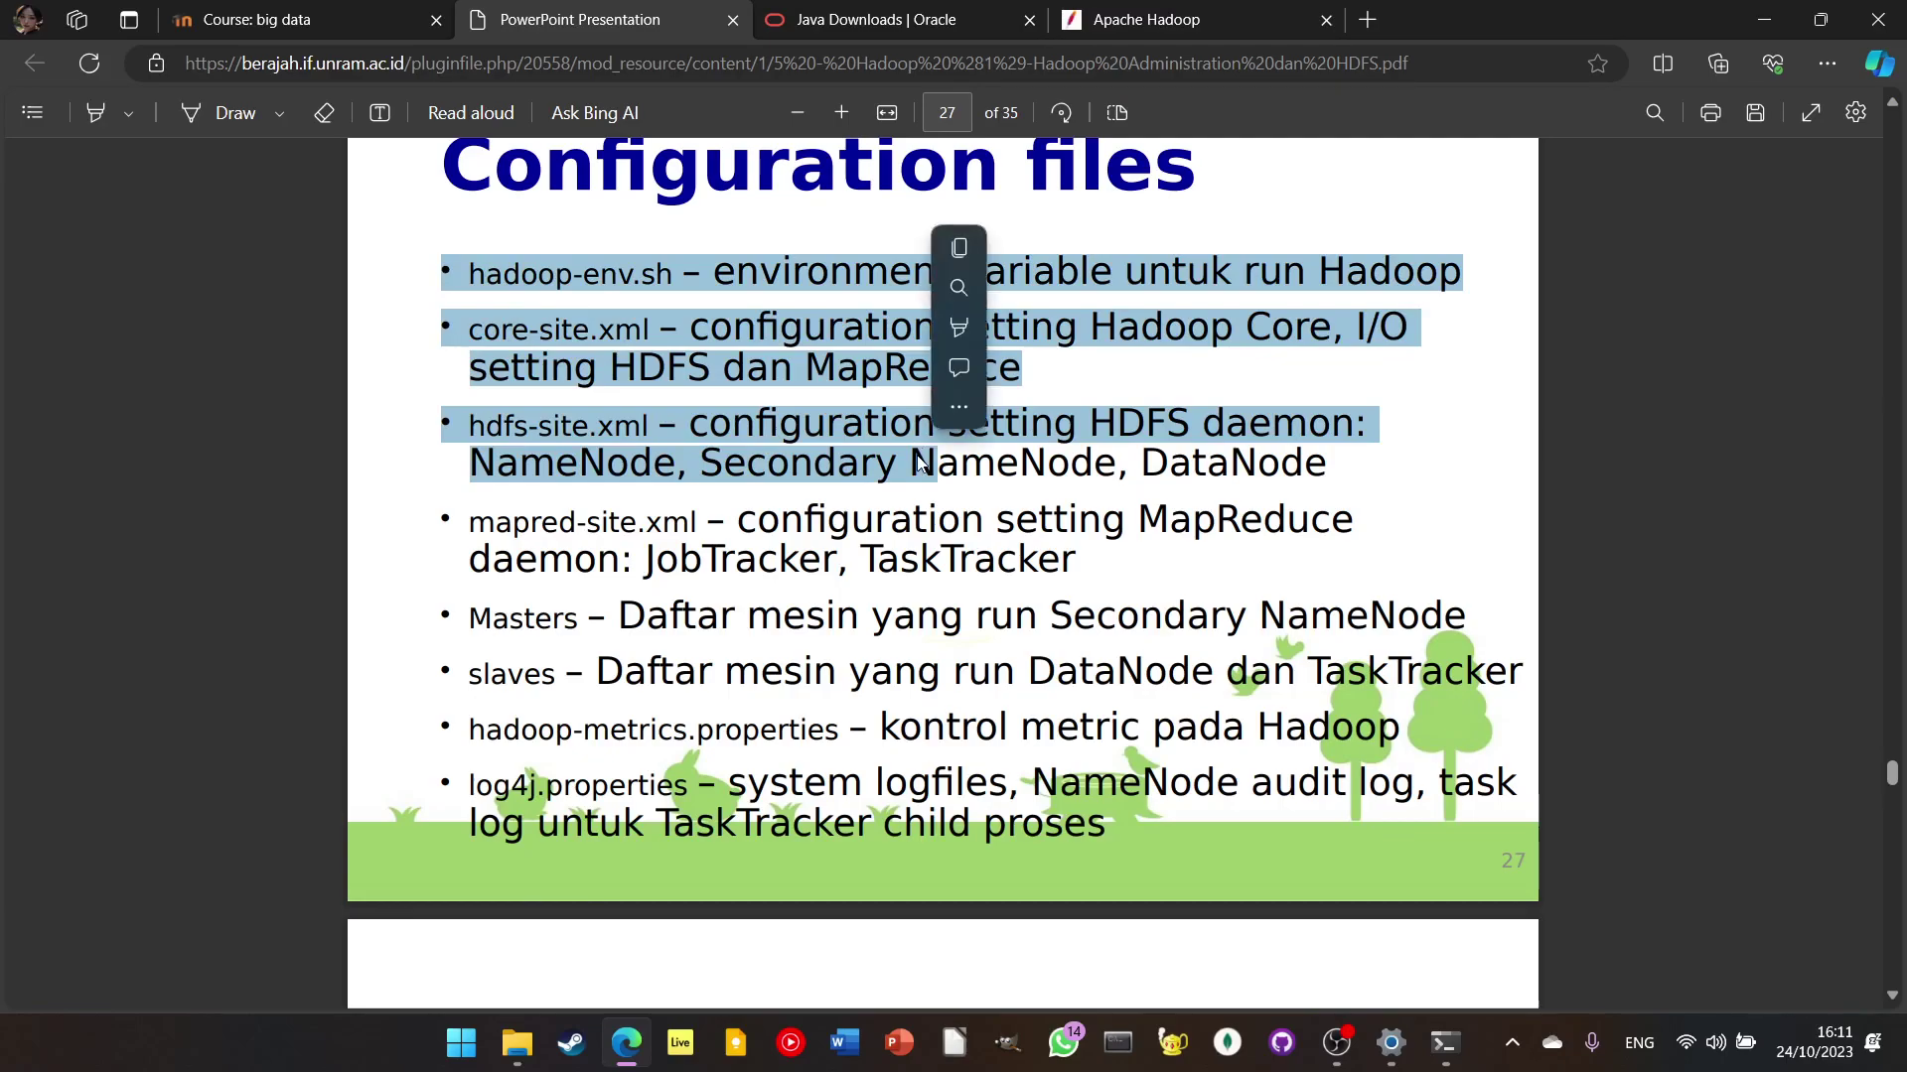
Step: Switch to File Explorer and open the hadoop\etc\hadoop configuration folder inside the user's home folder
click(517, 1044)
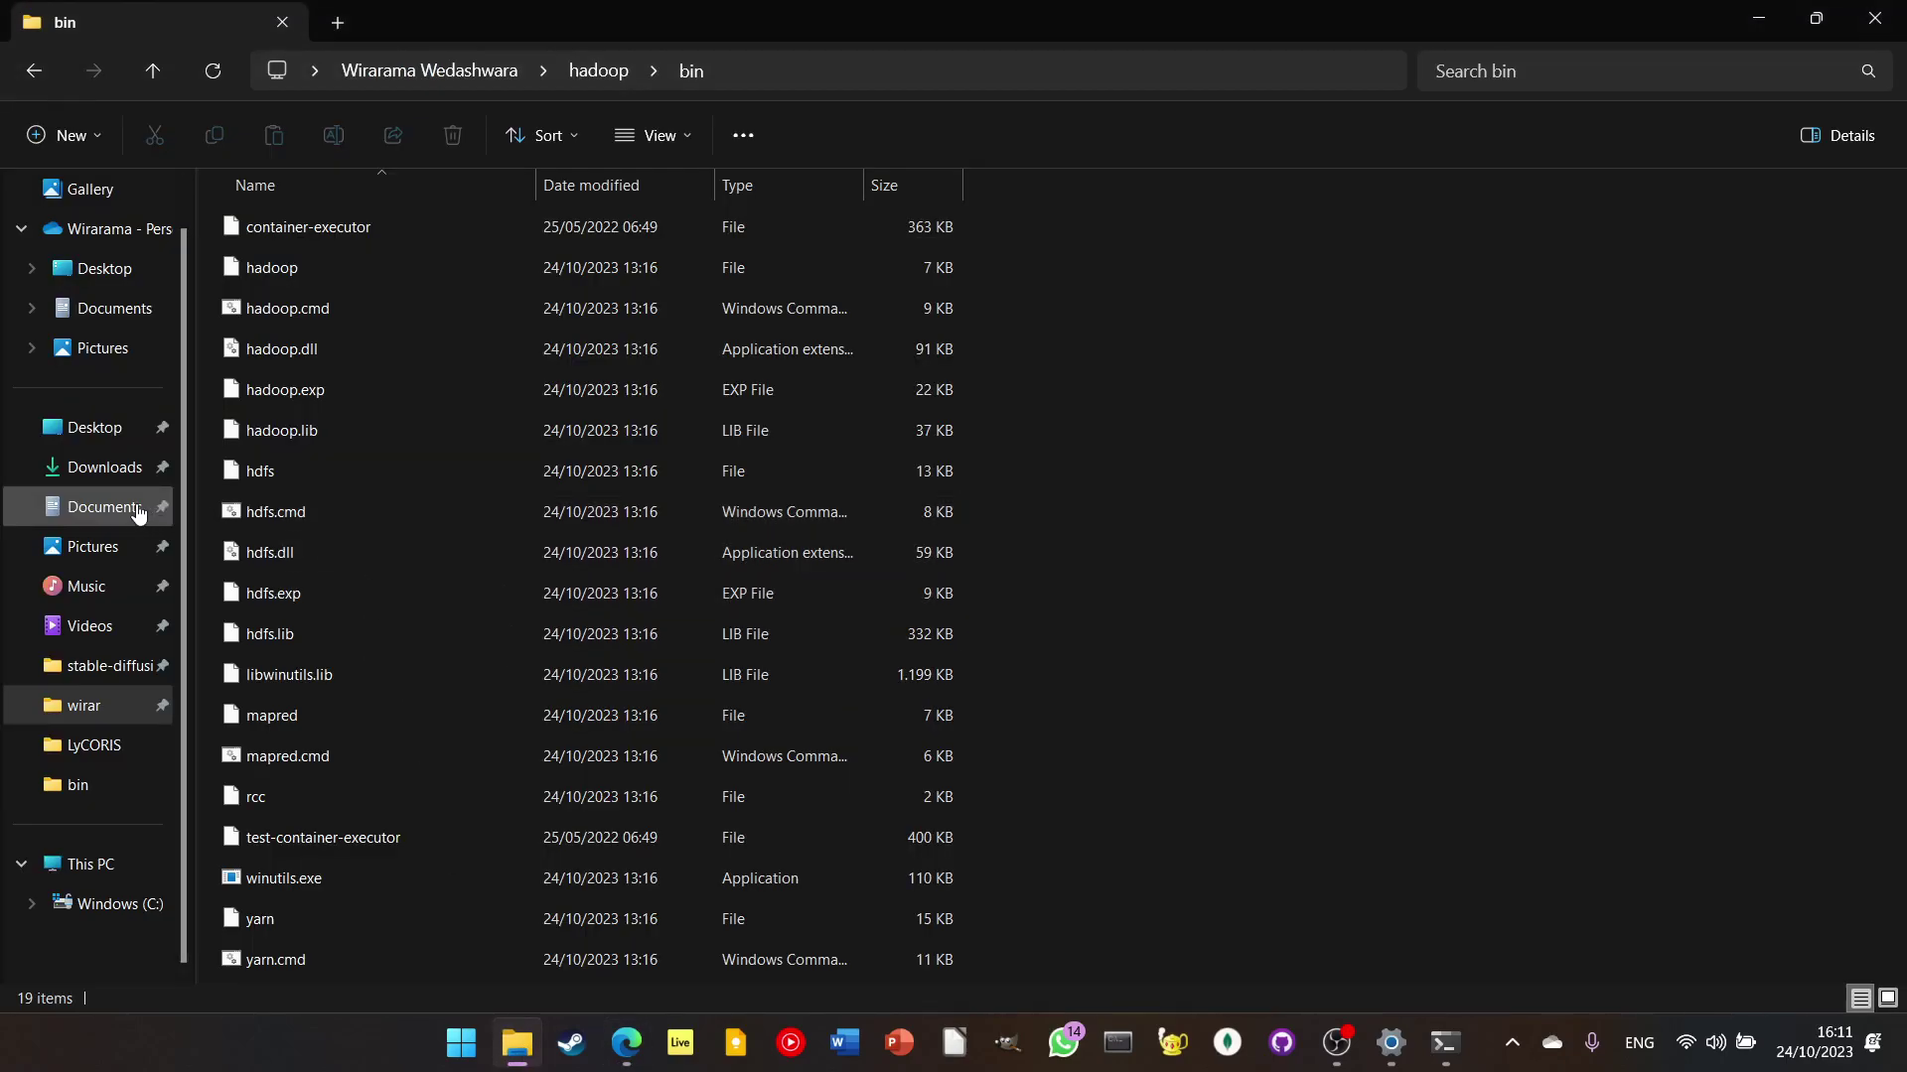
click(99, 705)
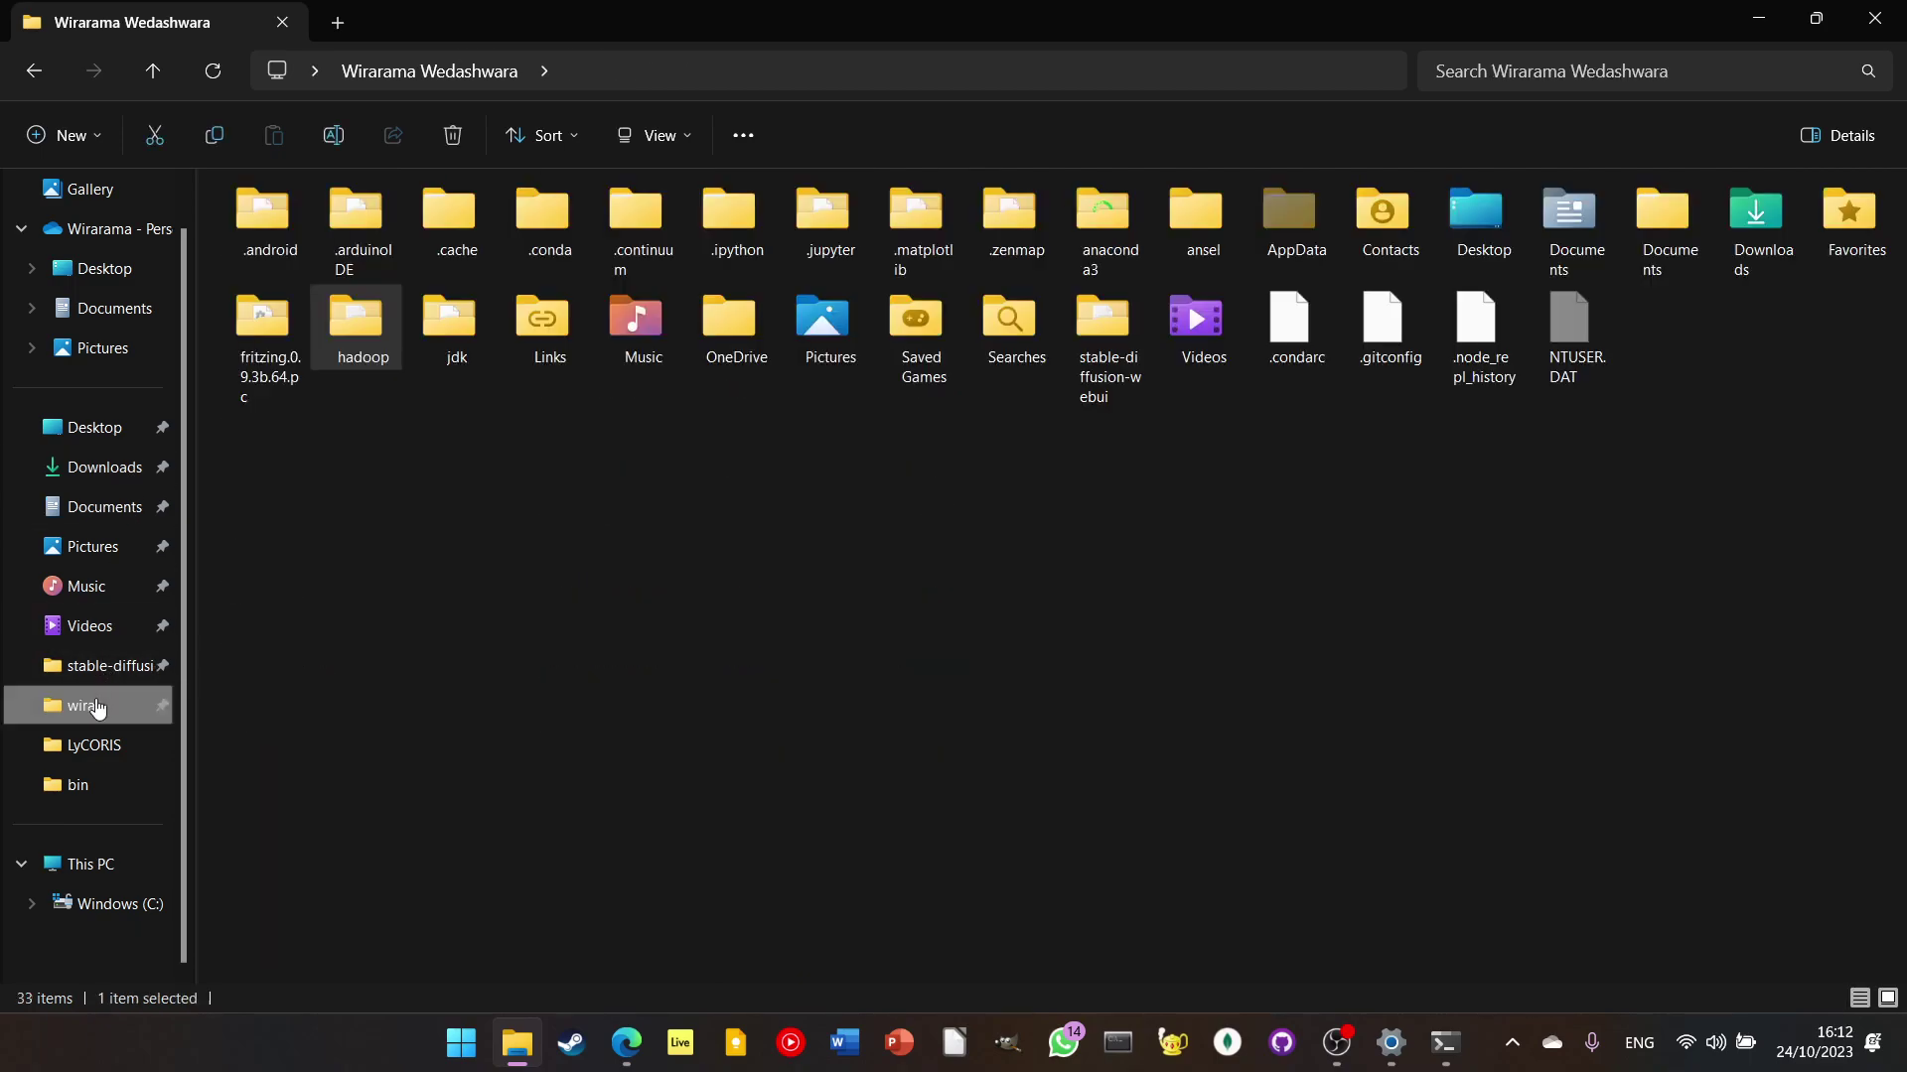
double_click(373, 342)
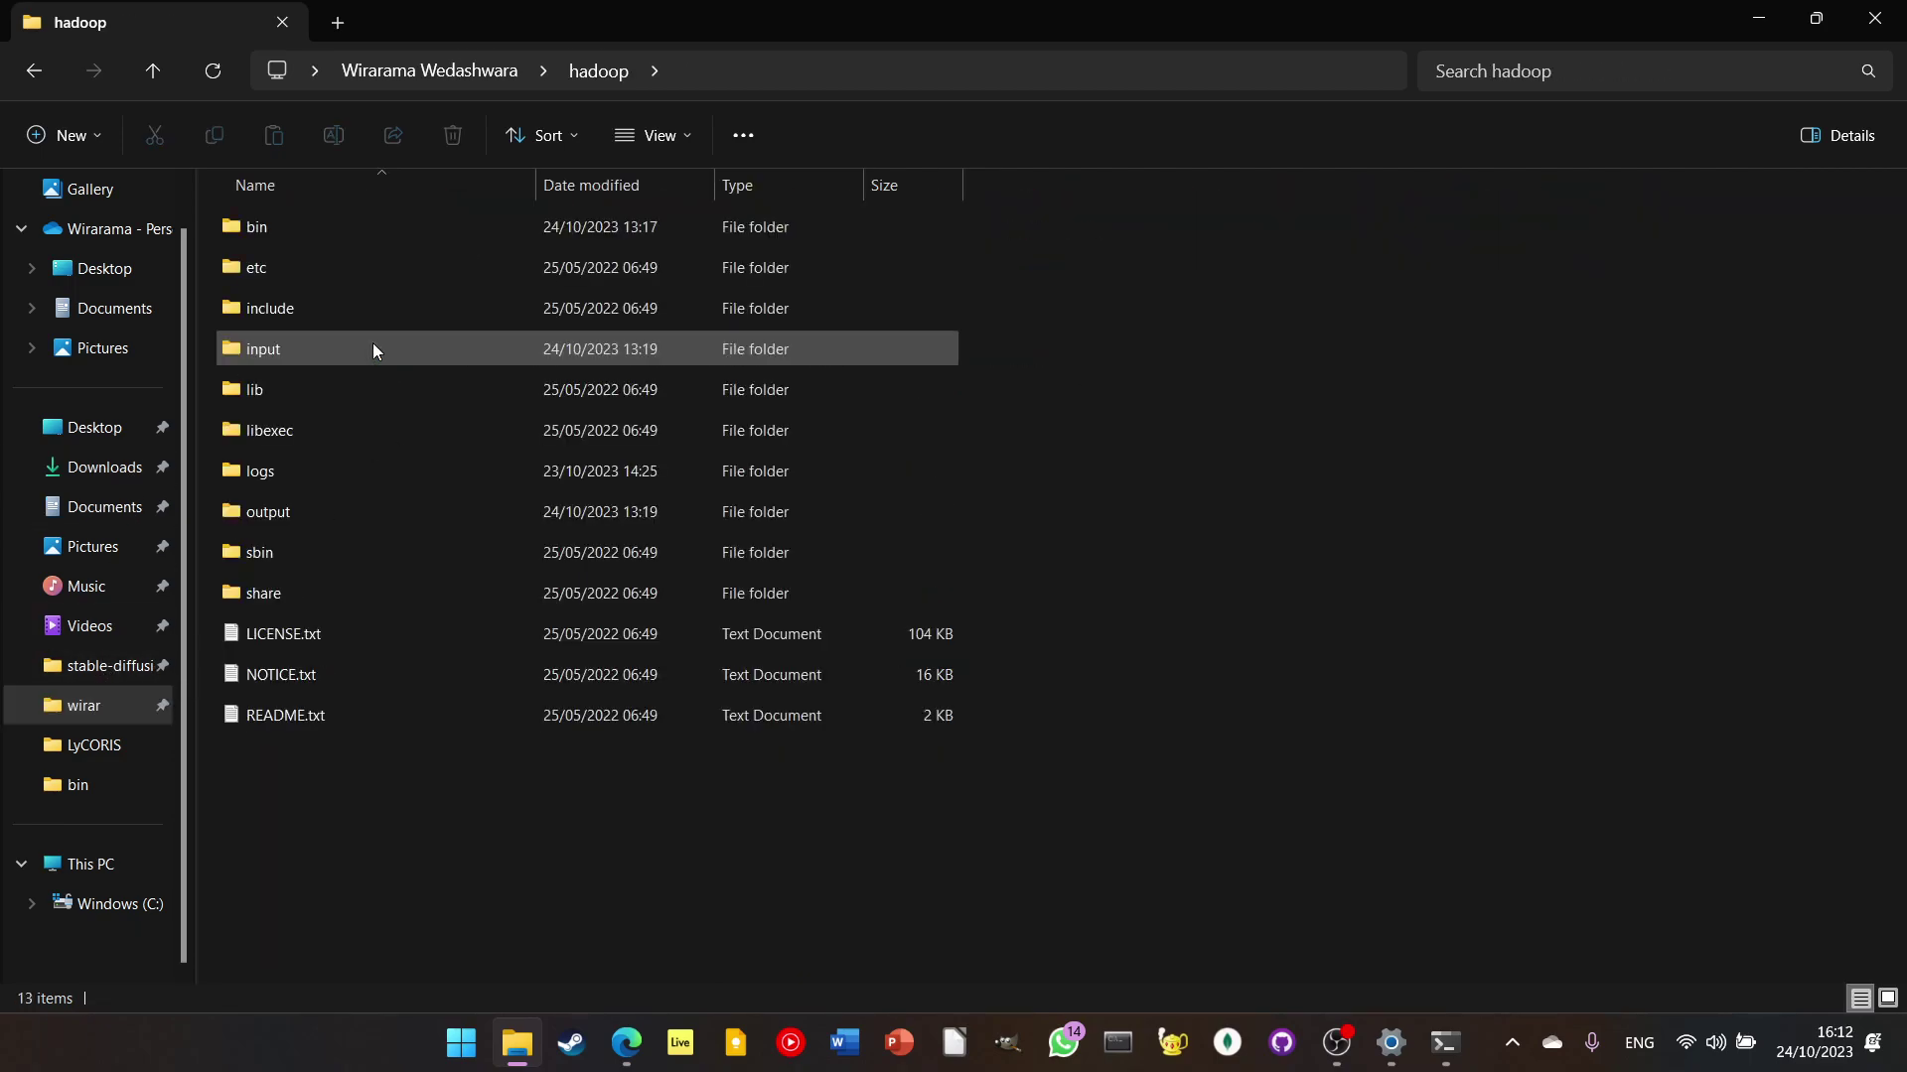
double_click(292, 266)
double_click(292, 240)
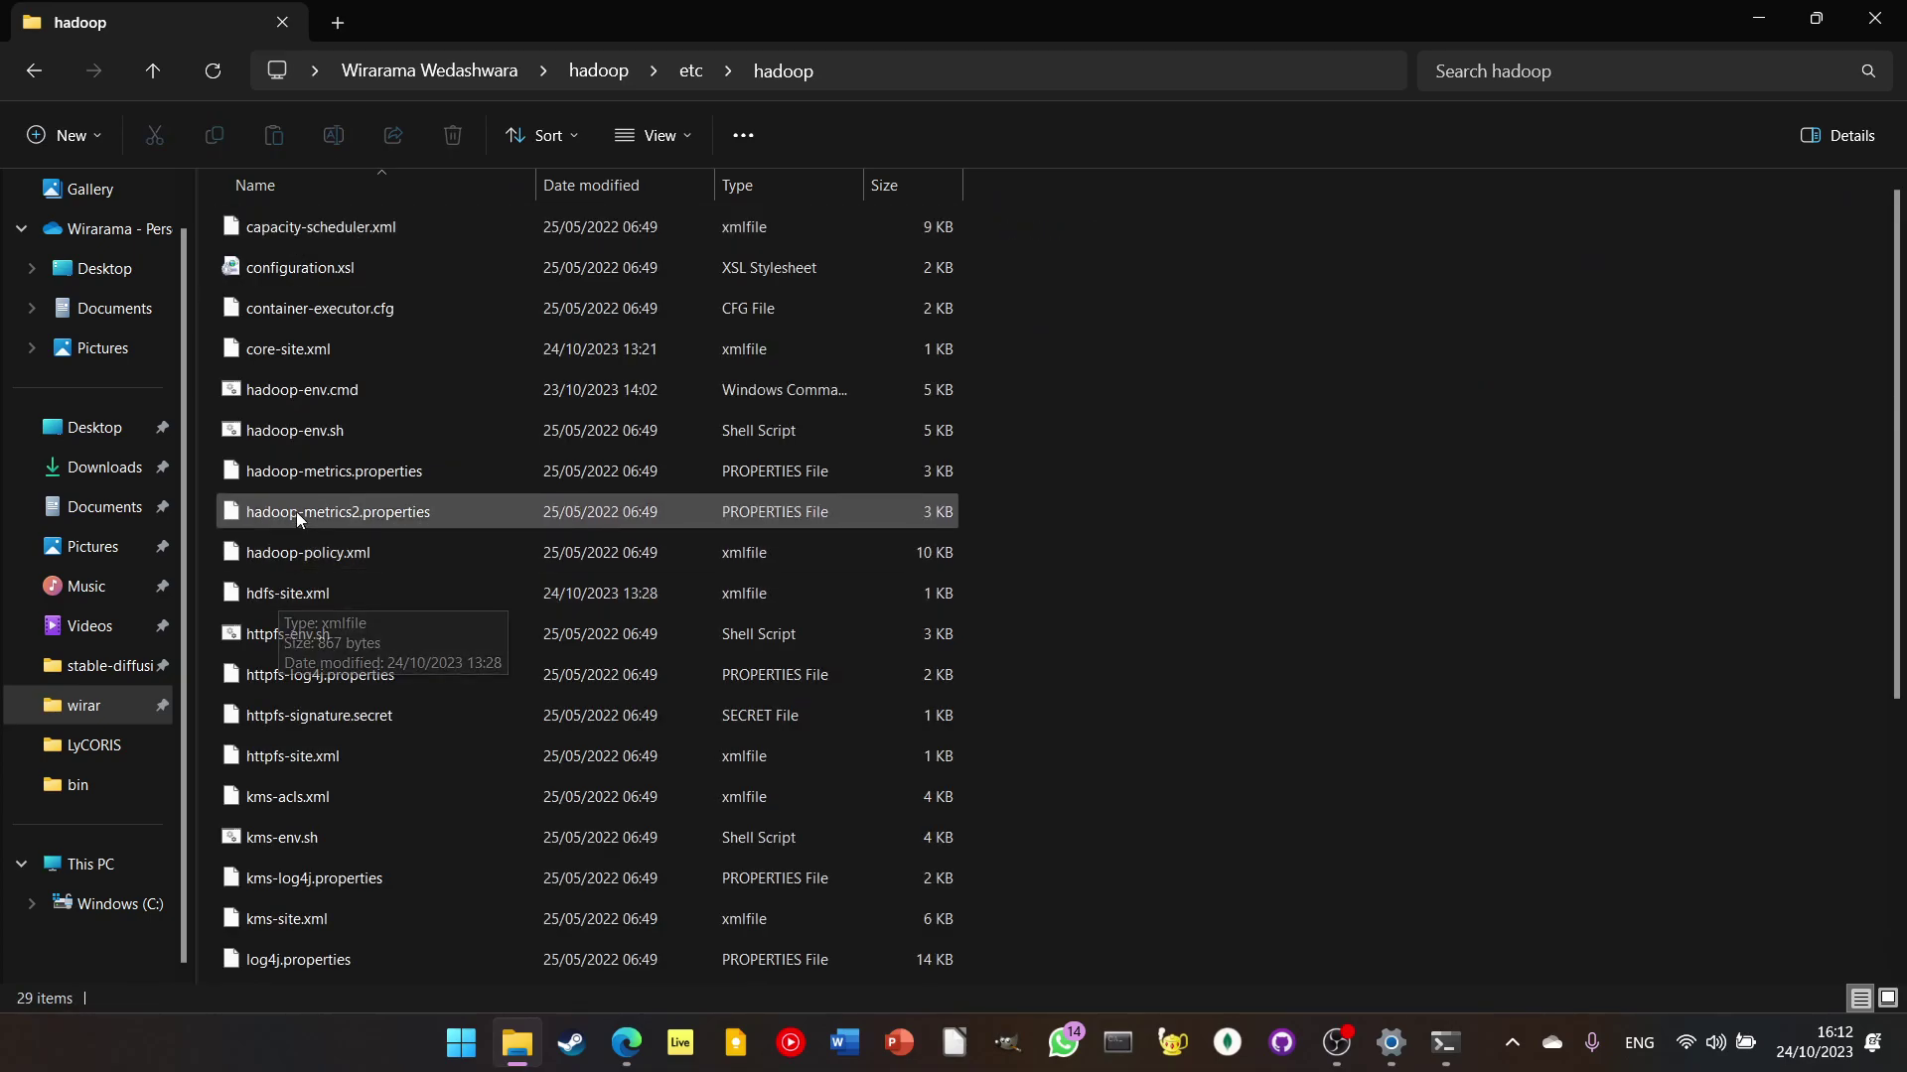
Step: View the available file actions for hadoop-env.cmd, dismiss them and clear the selection
click(392, 409)
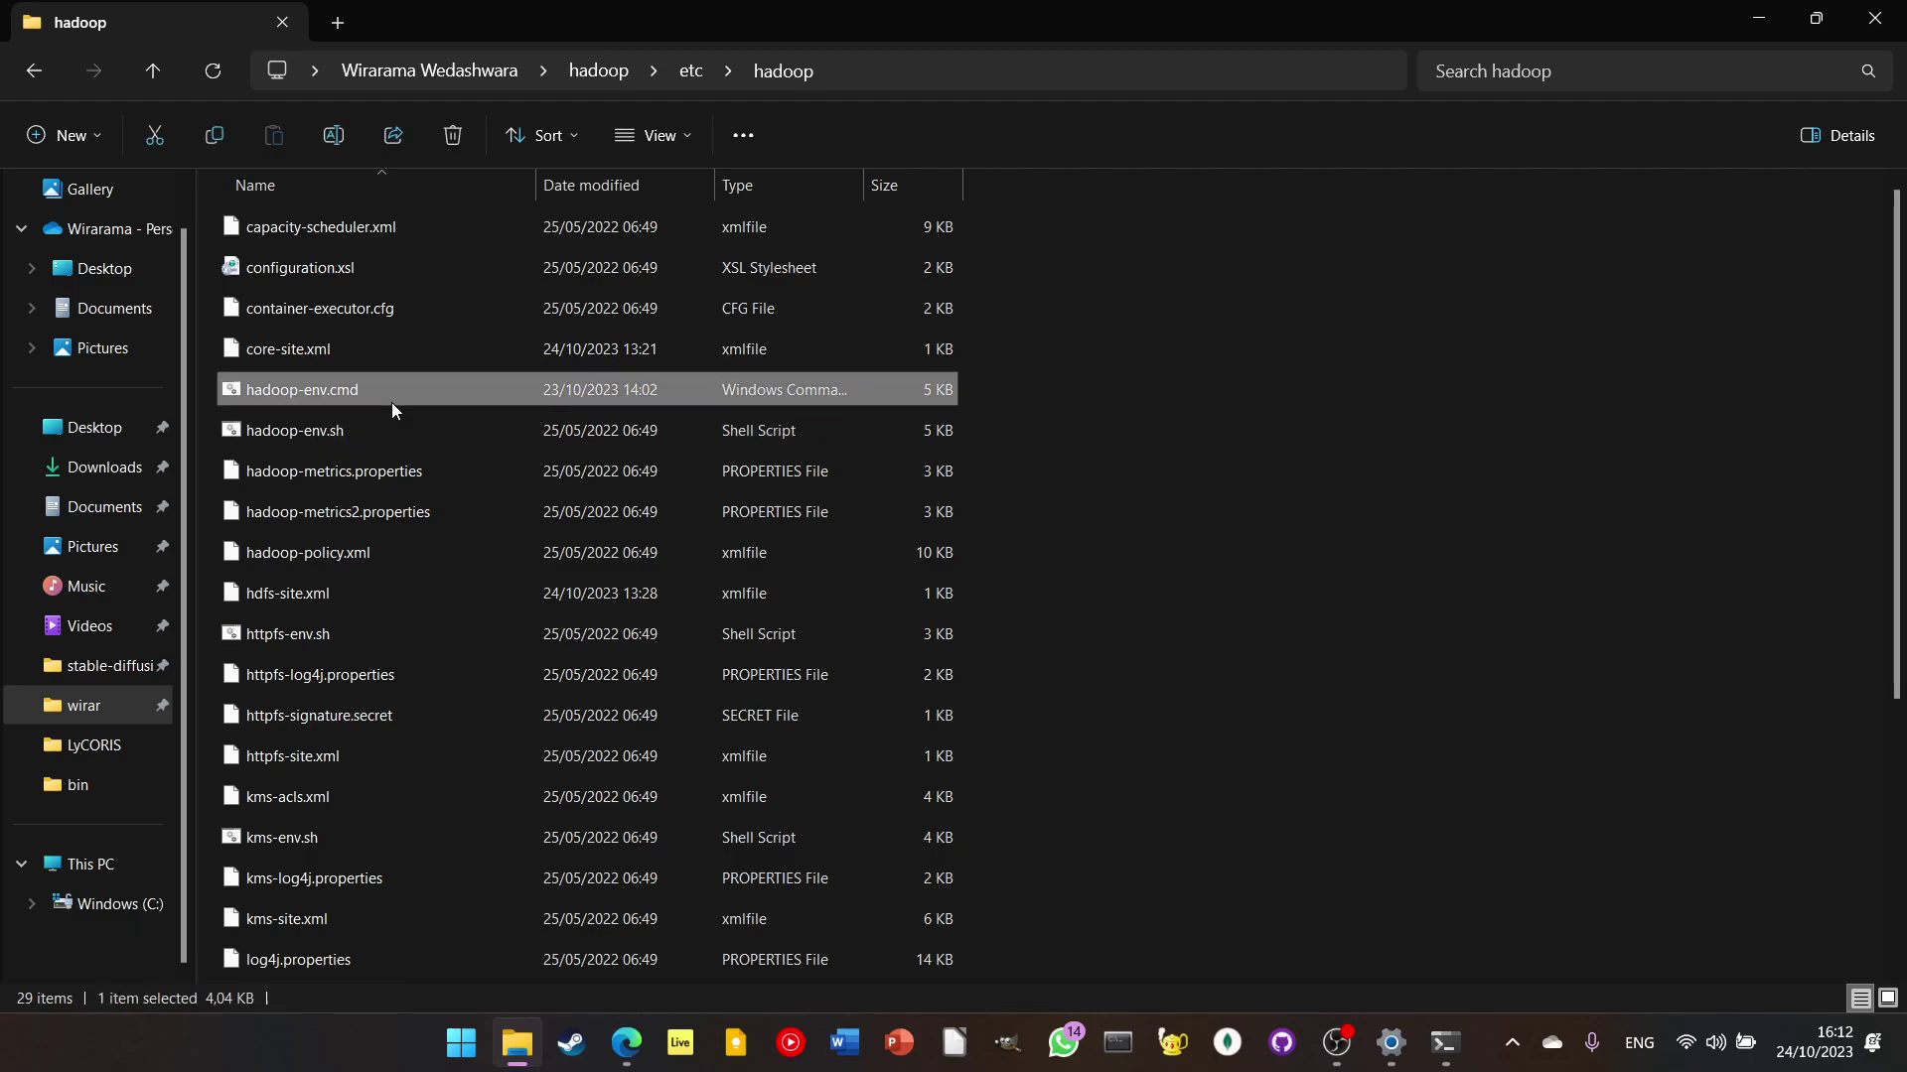
right_click(391, 409)
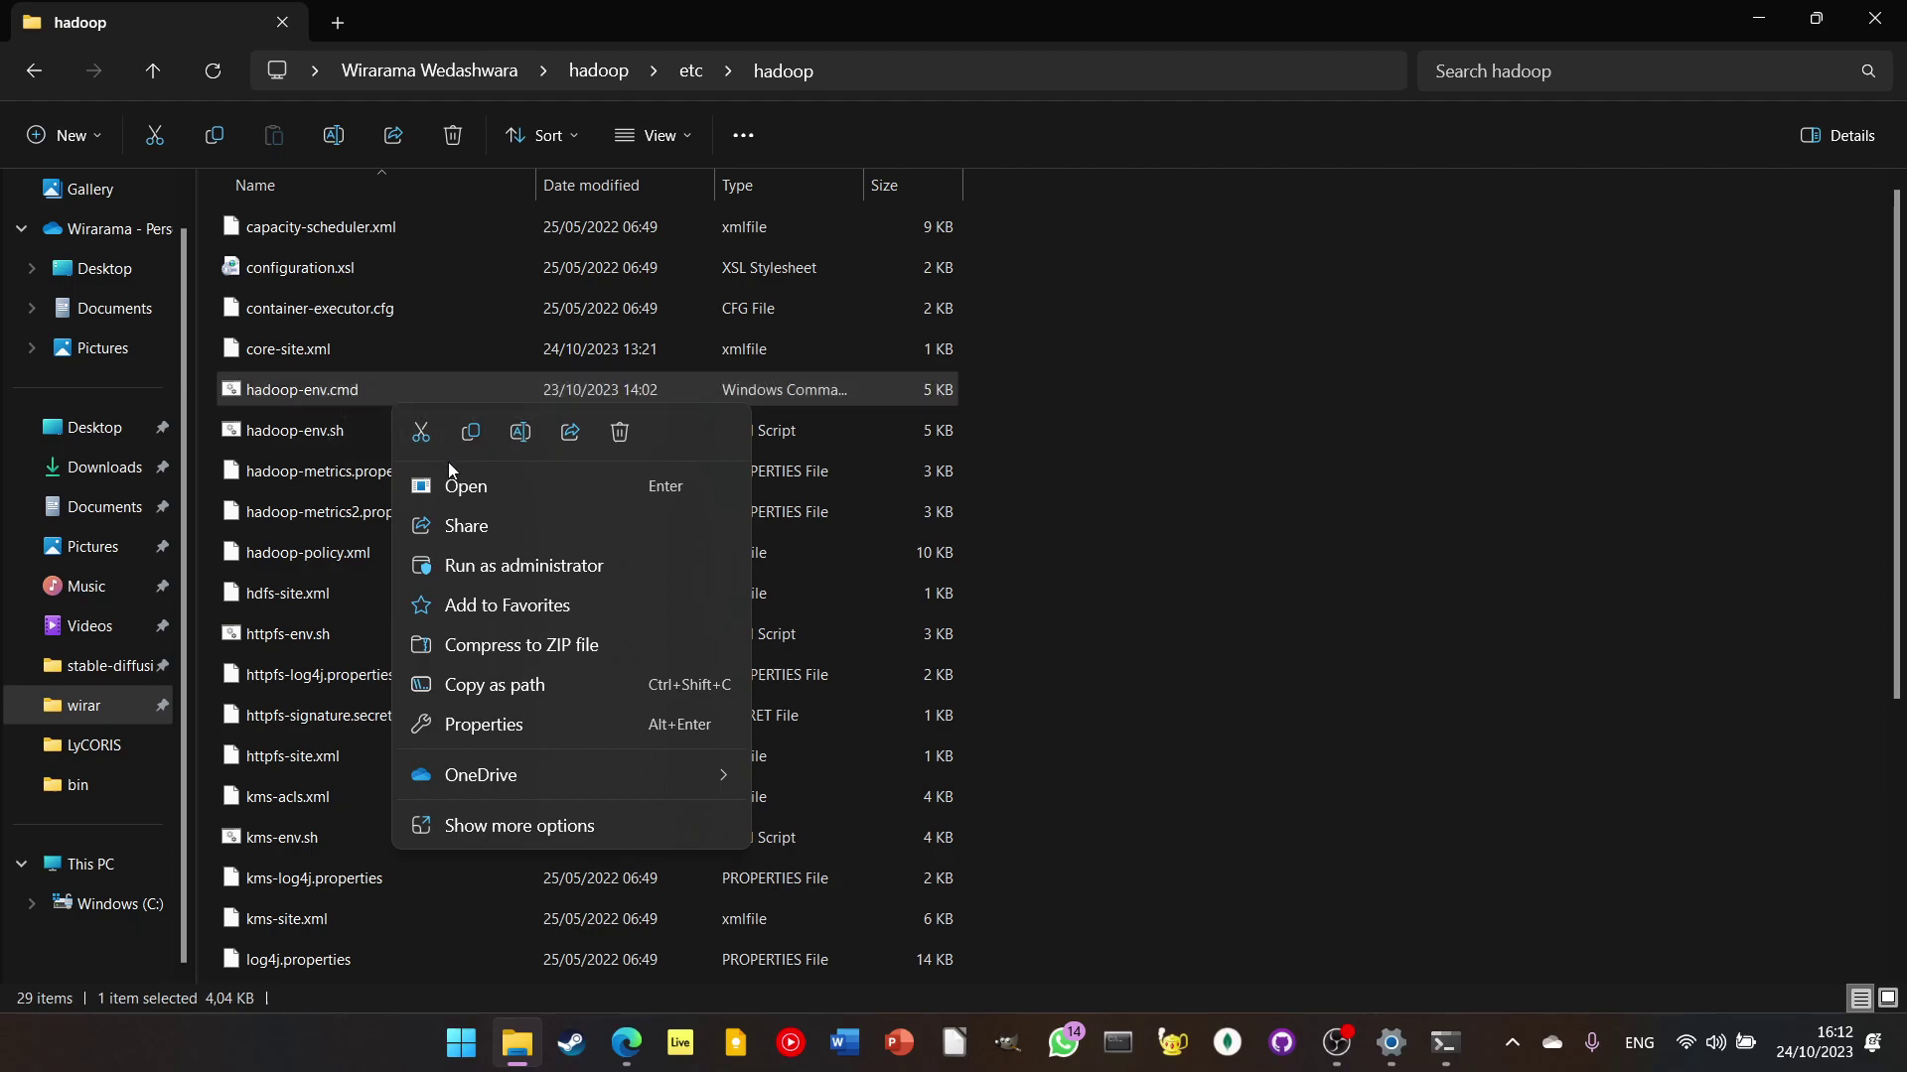
click(1140, 421)
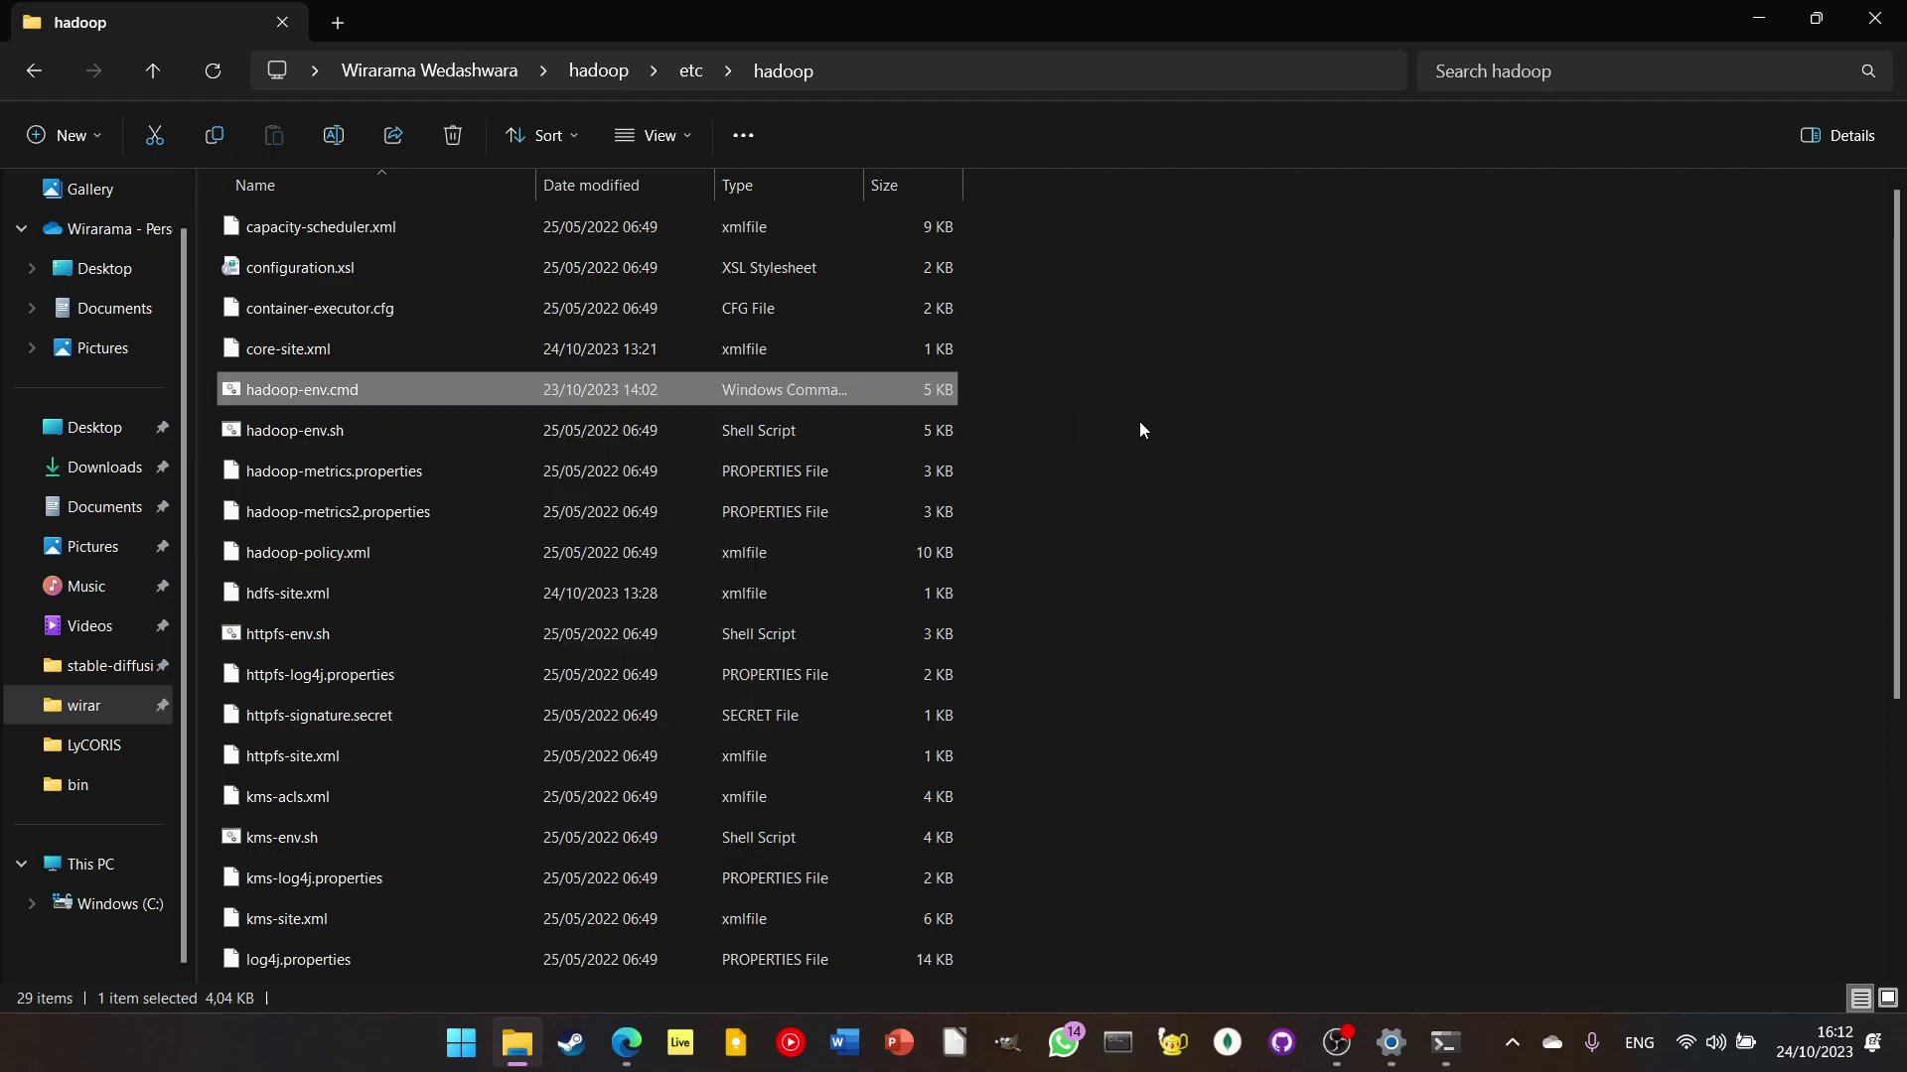
click(1140, 421)
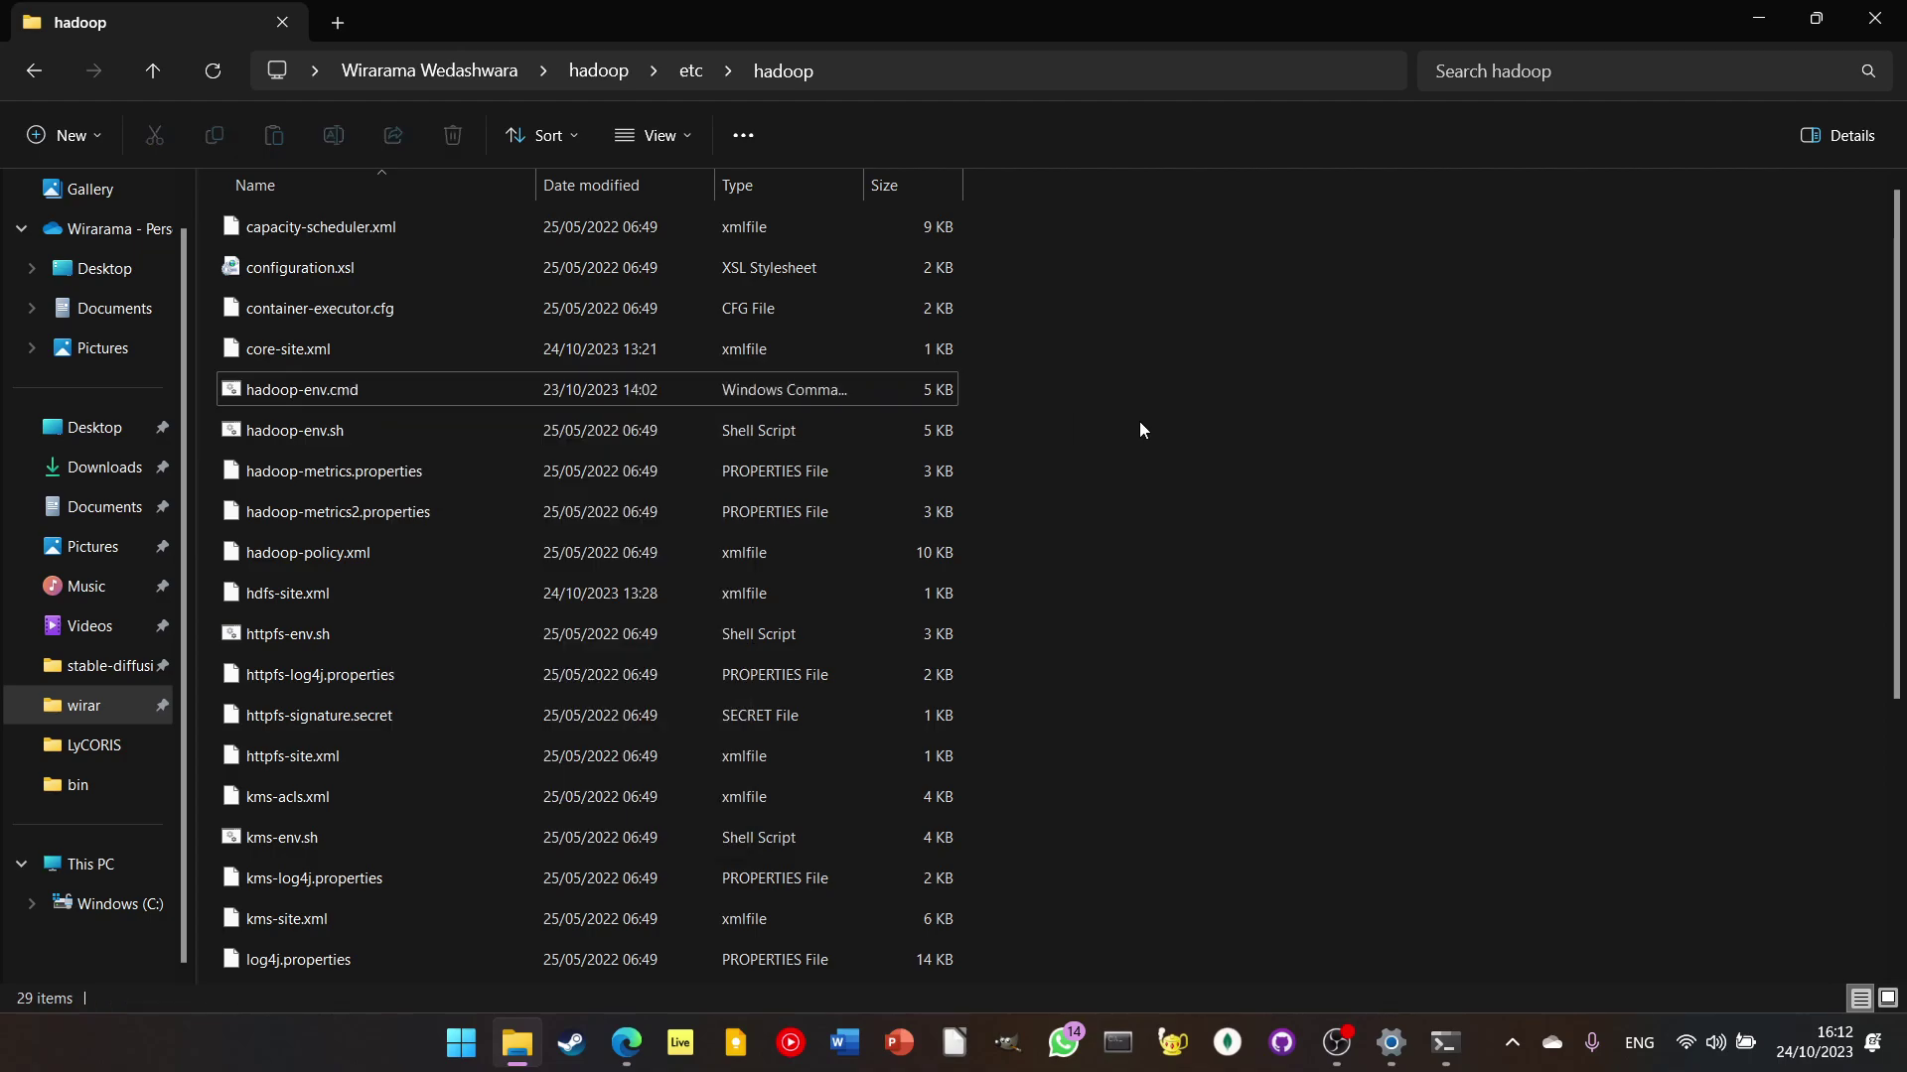
Step: Launch Notepad, move its window clear of the file list and open hadoop-env.cmd from File Explorer in it
click(459, 1040)
click(937, 163)
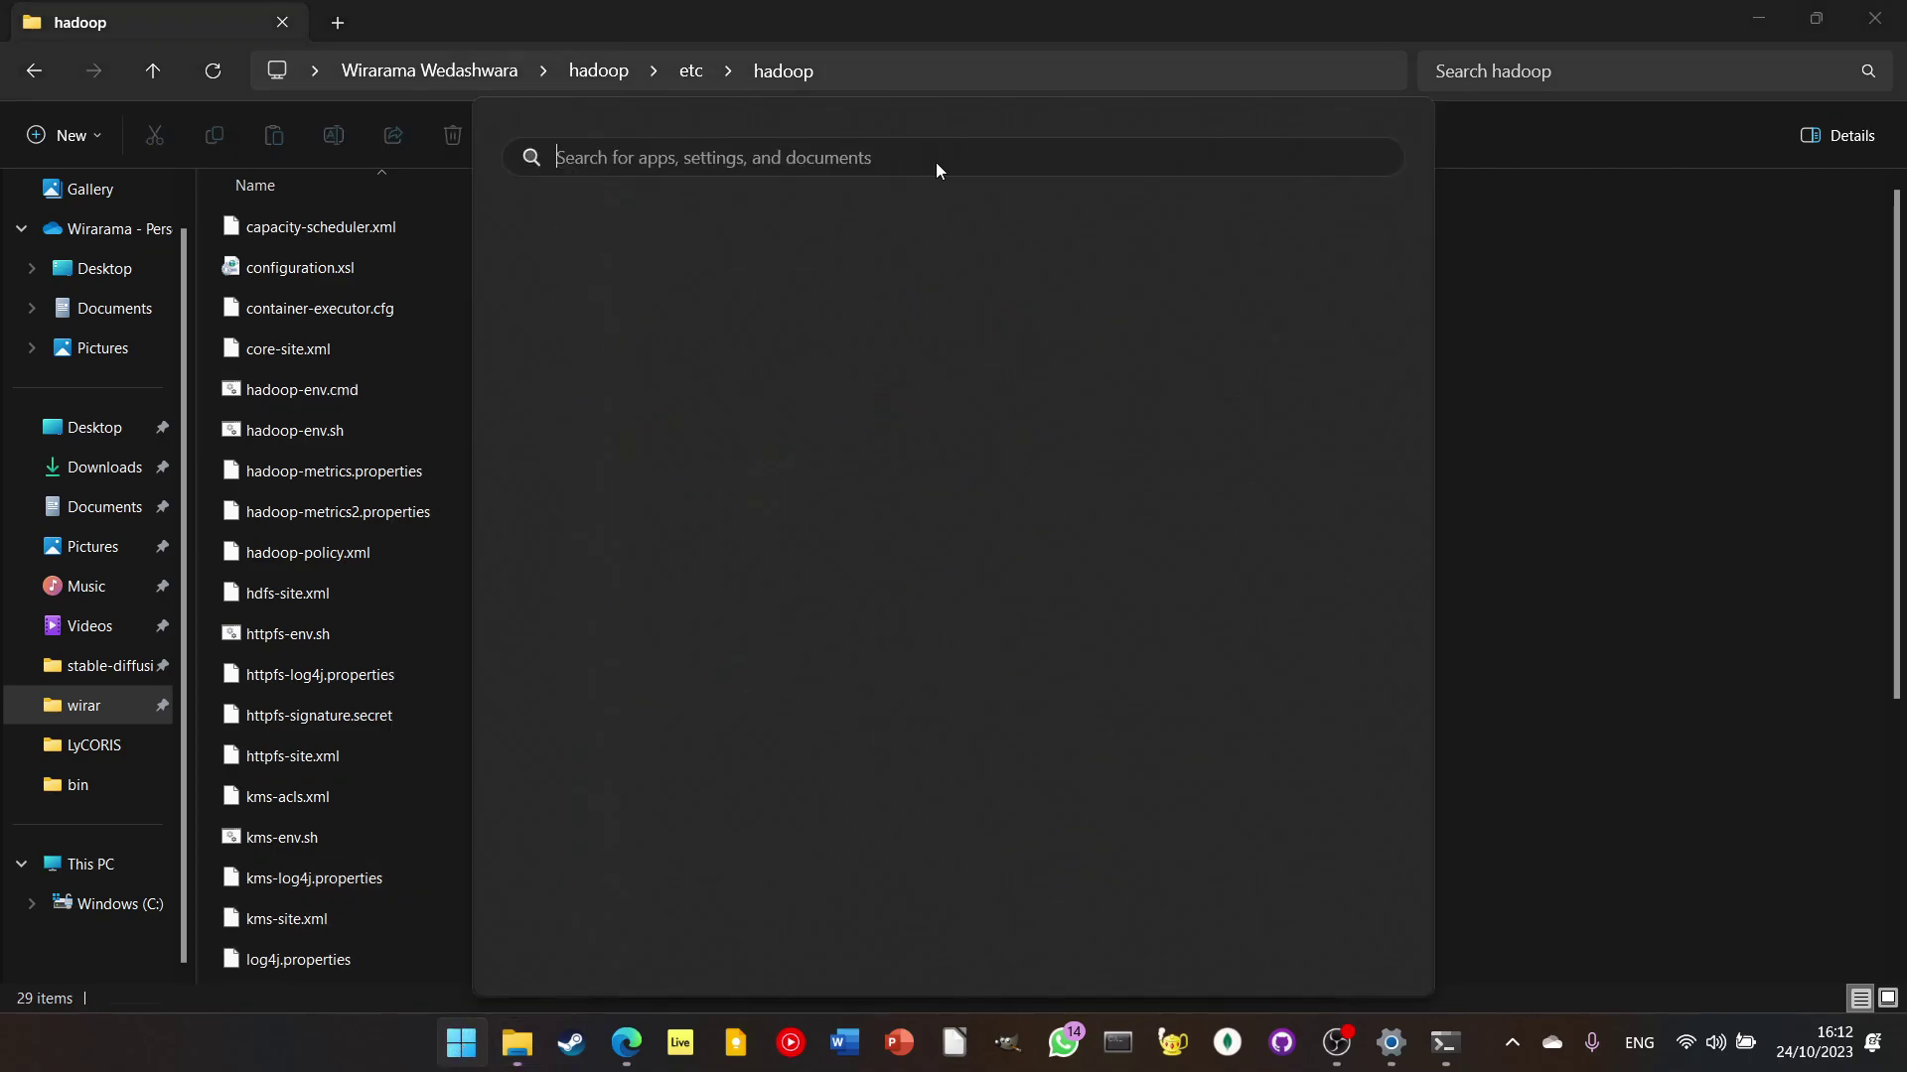
text(notepad)
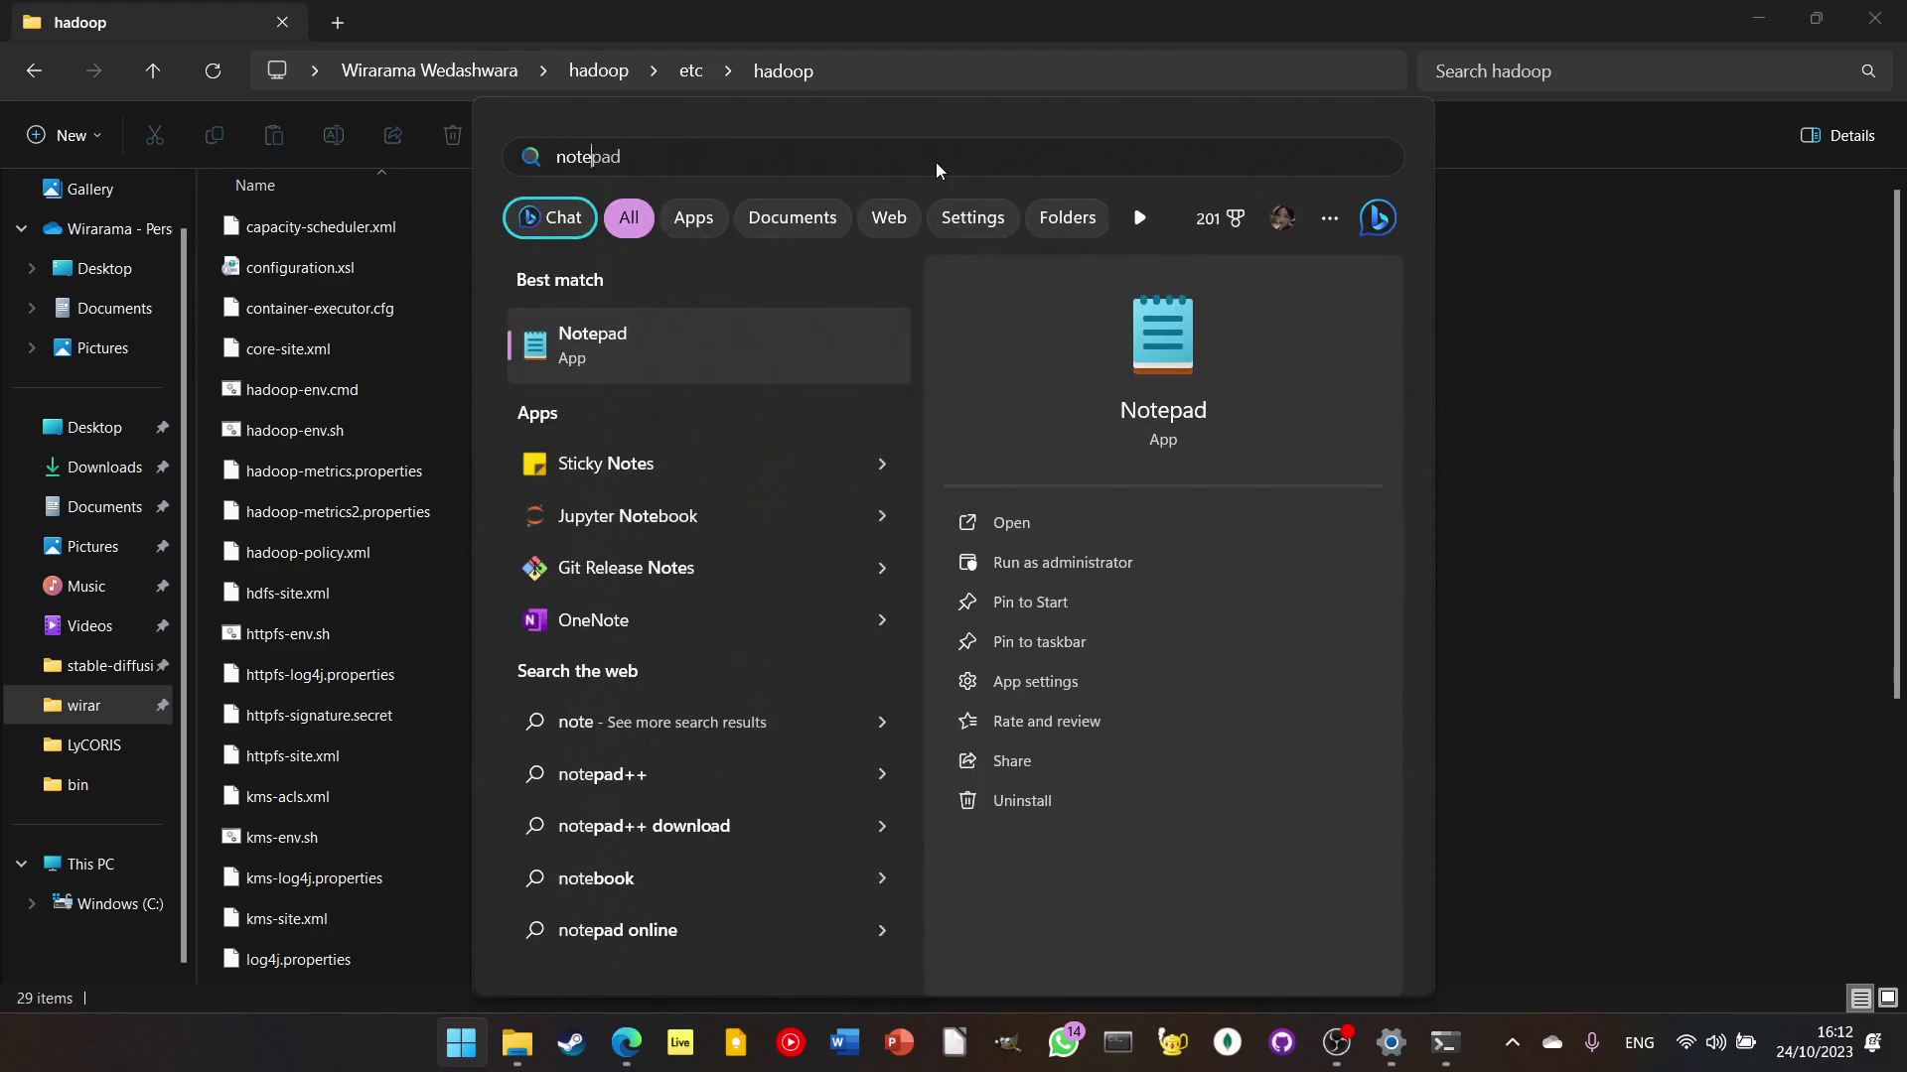
click(783, 383)
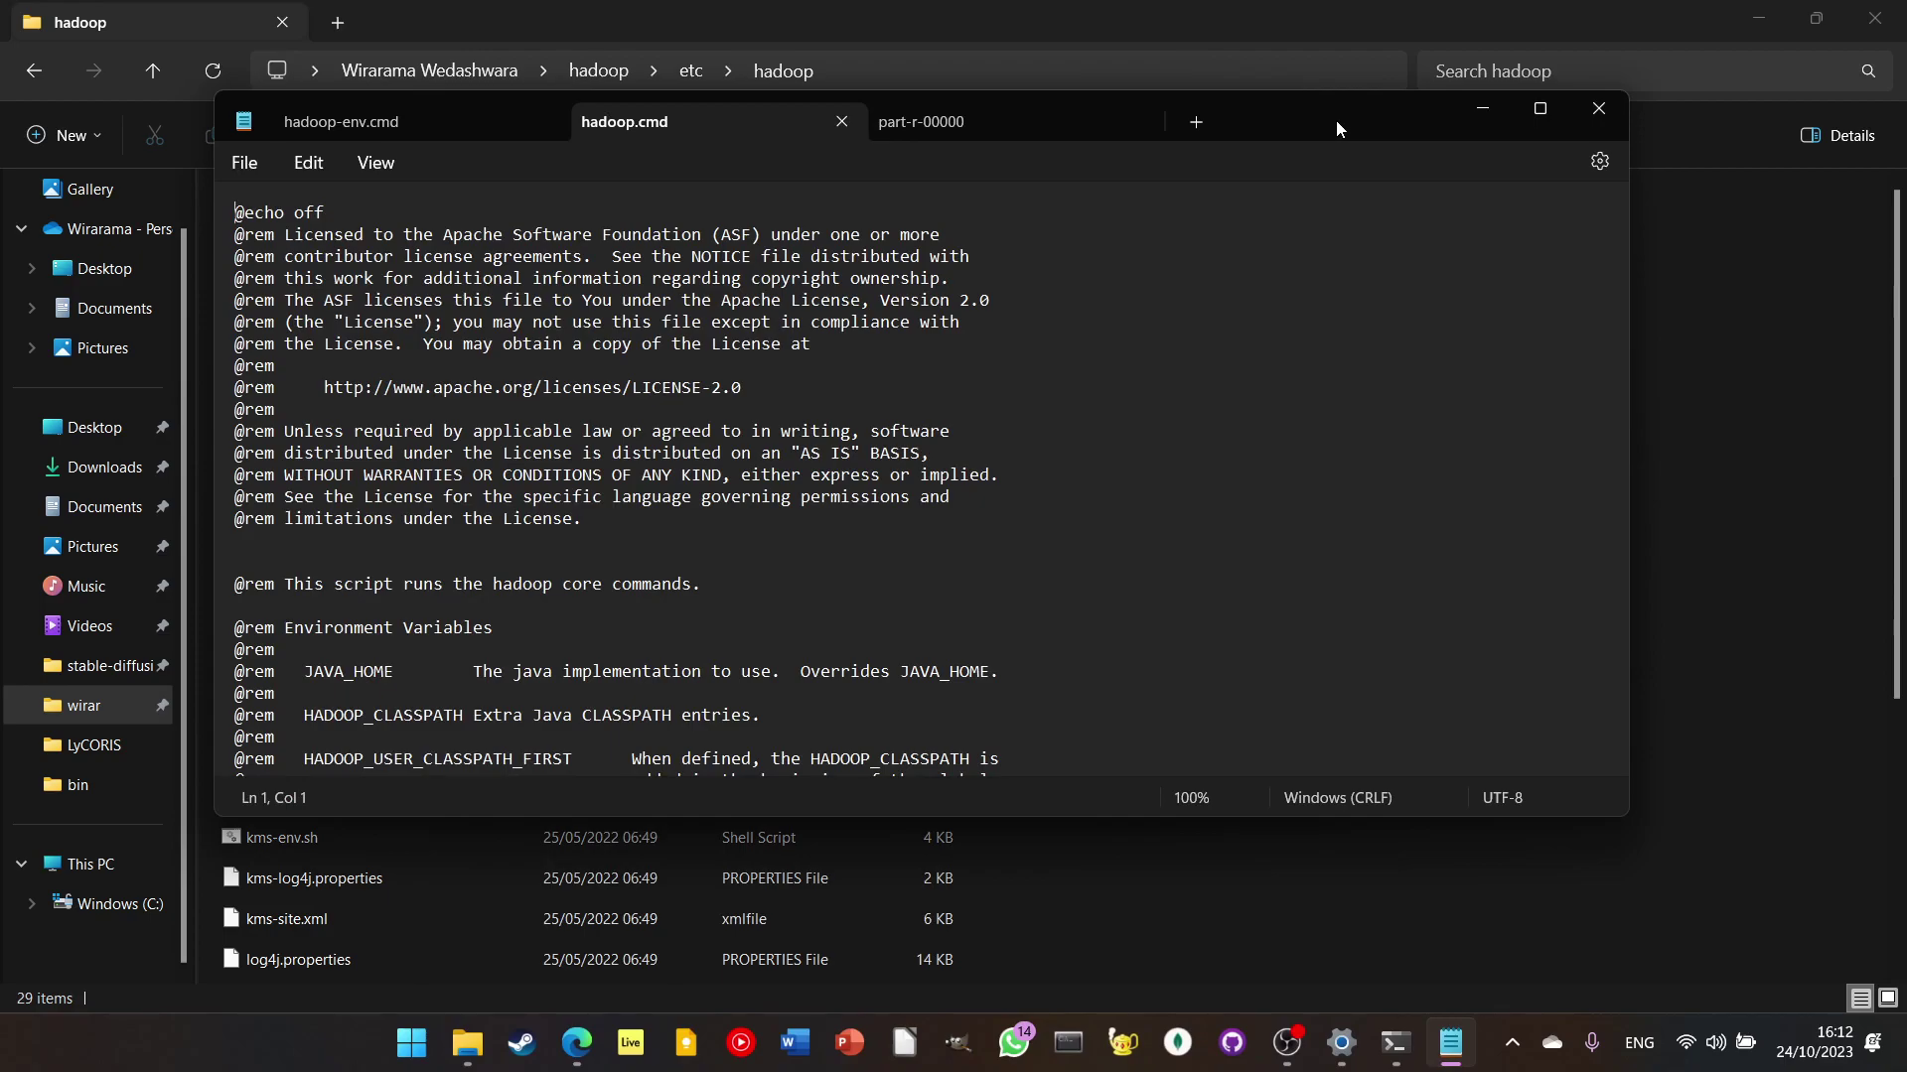
drag(1263, 105, 1598, 234)
drag(302, 395, 835, 437)
key(alt+Tab)
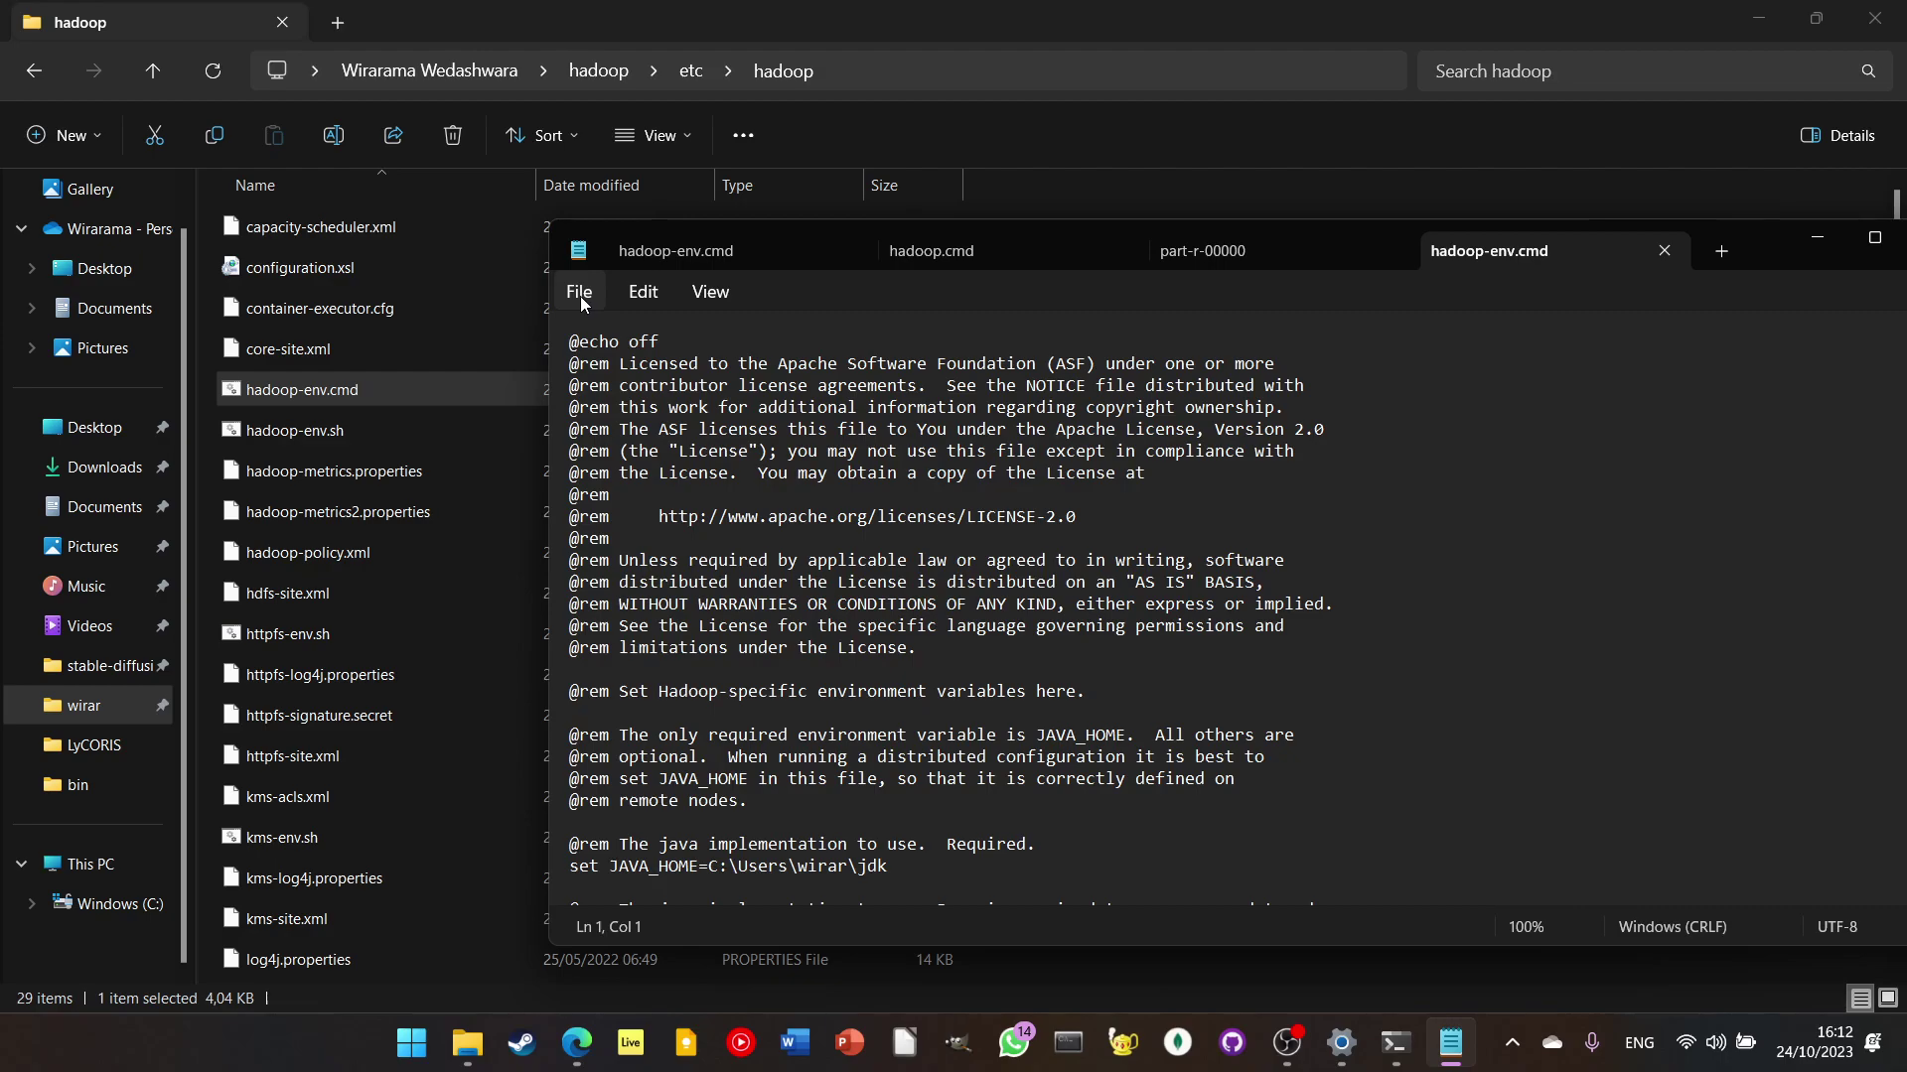
Step: Close the duplicate first hadoop-env.cmd document in Notepad and return to the newly opened hadoop-env.cmd
click(784, 254)
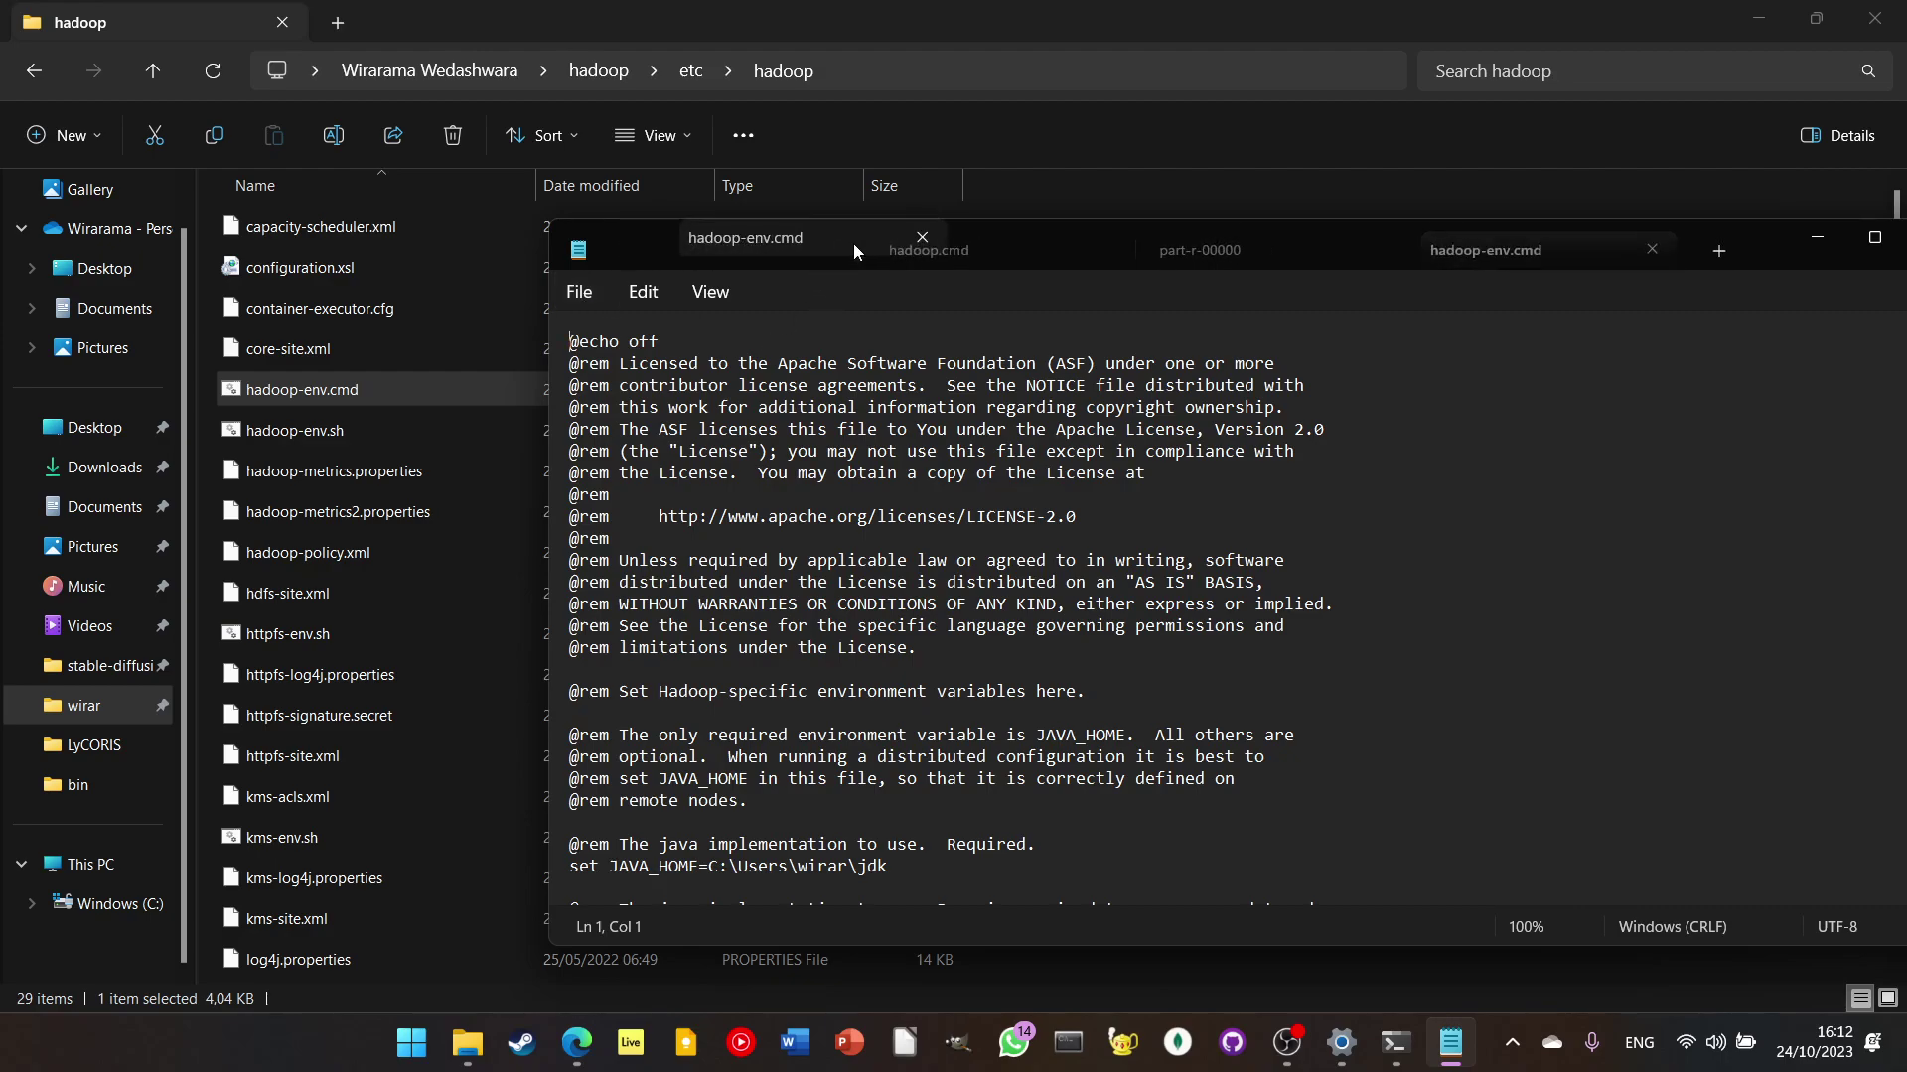
click(851, 255)
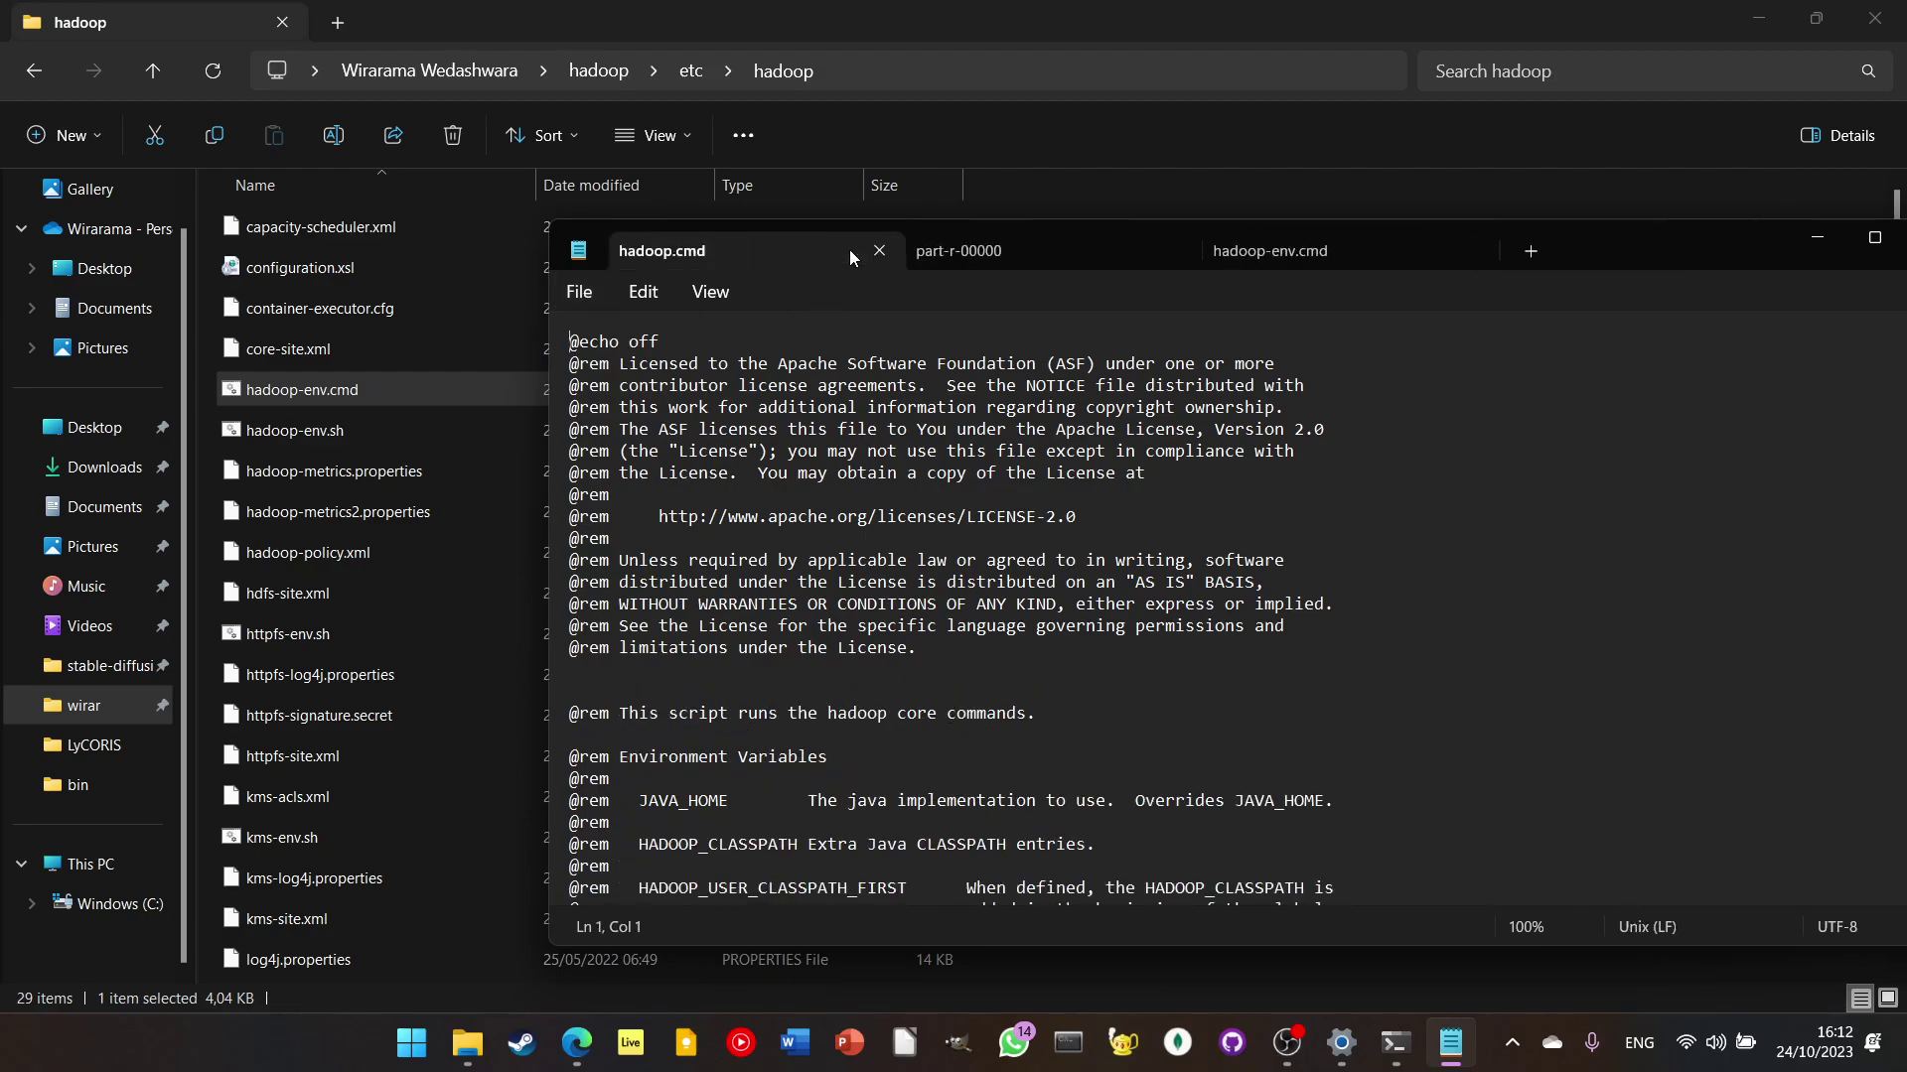
click(1252, 253)
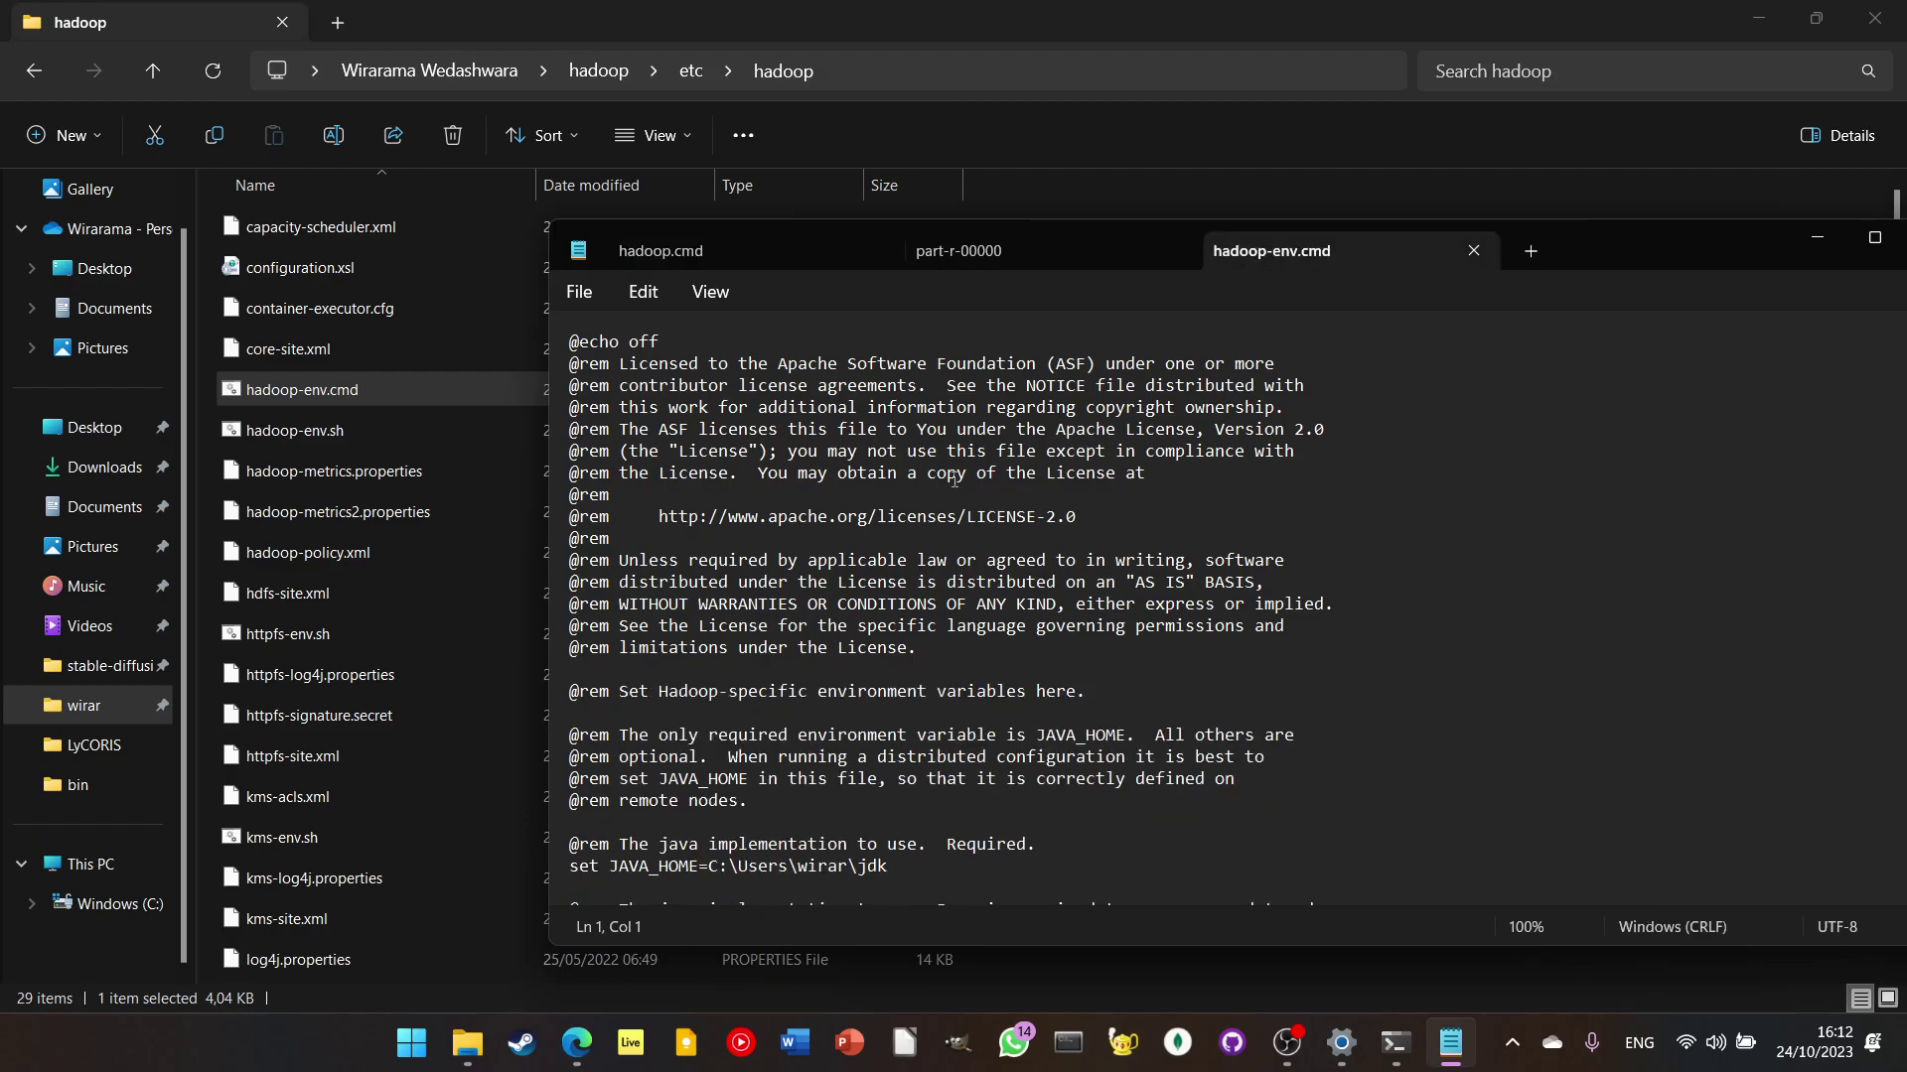
Step: Place the cursor at the start of the set JAVA_HOME line in hadoop-env.cmd and enlarge the text to 120%
scroll(953, 479, down, 3)
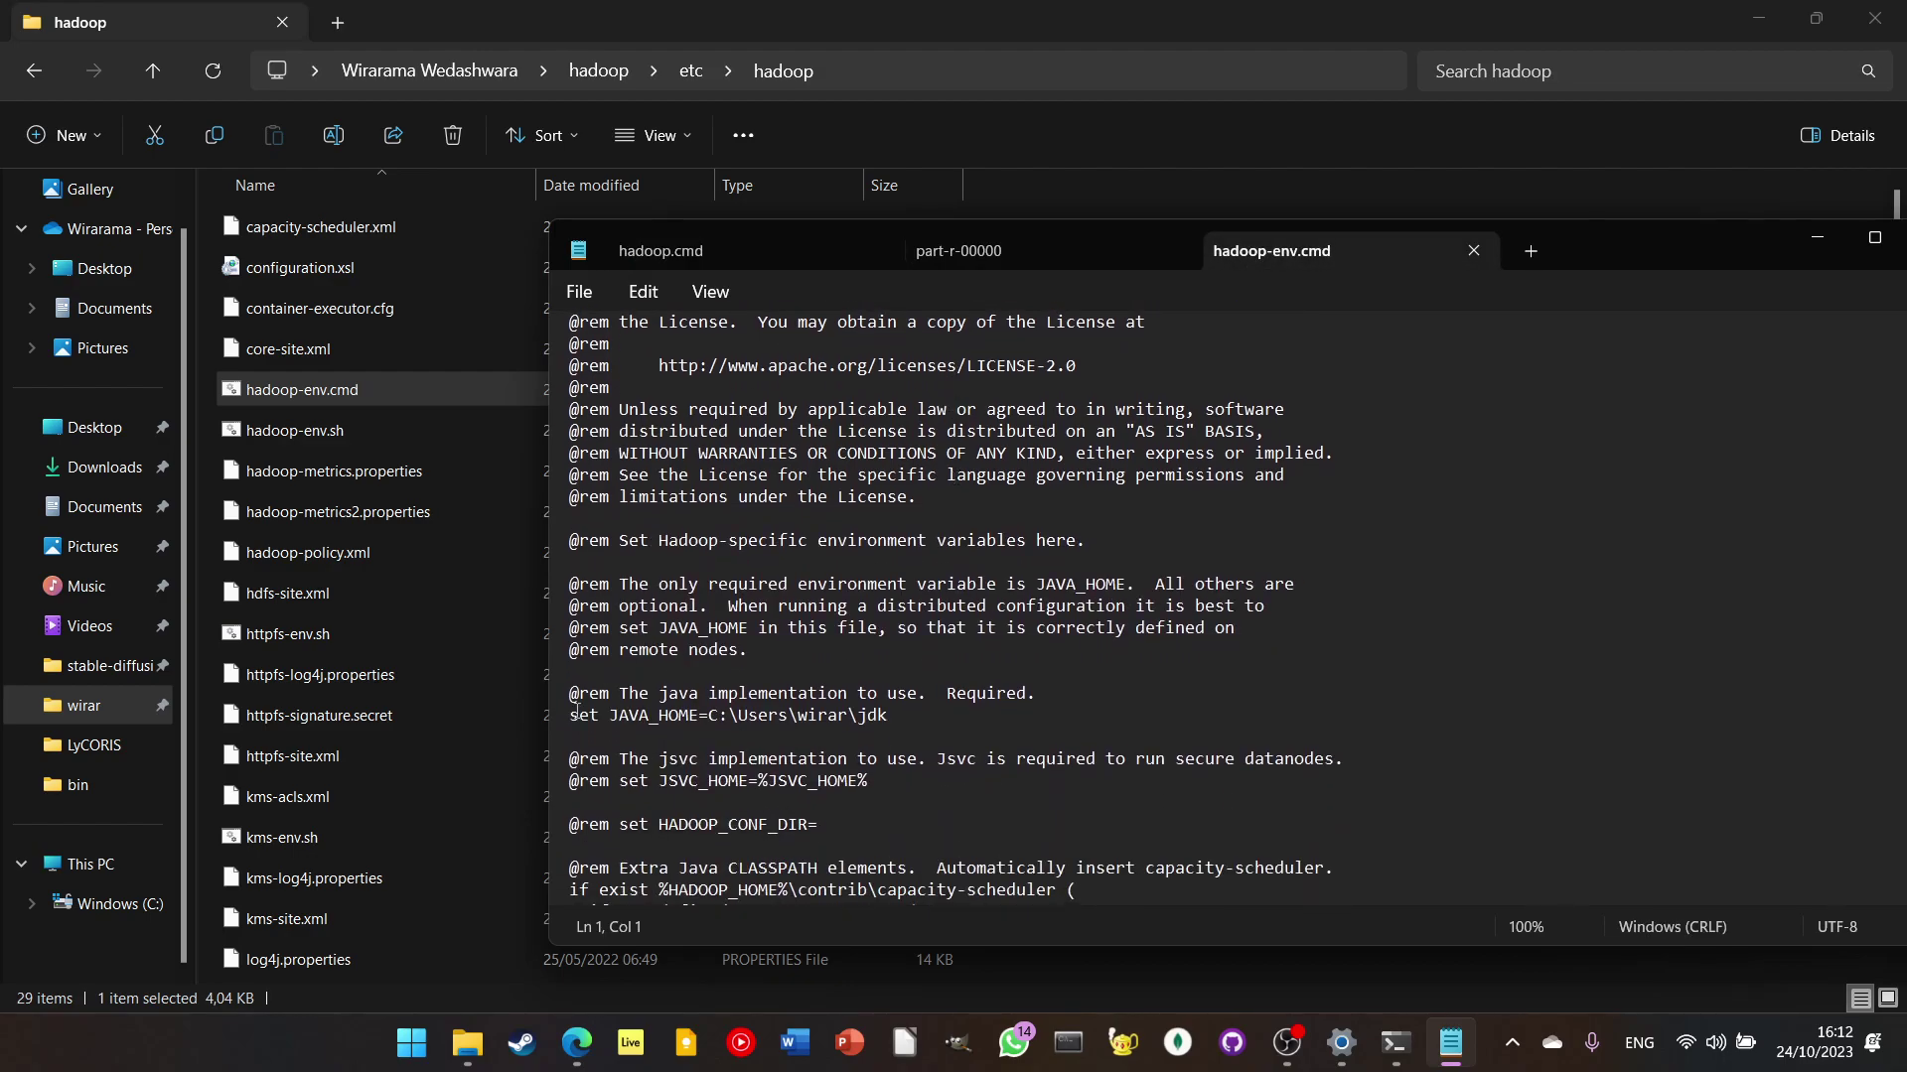
click(572, 717)
scroll(744, 719, up, 2)
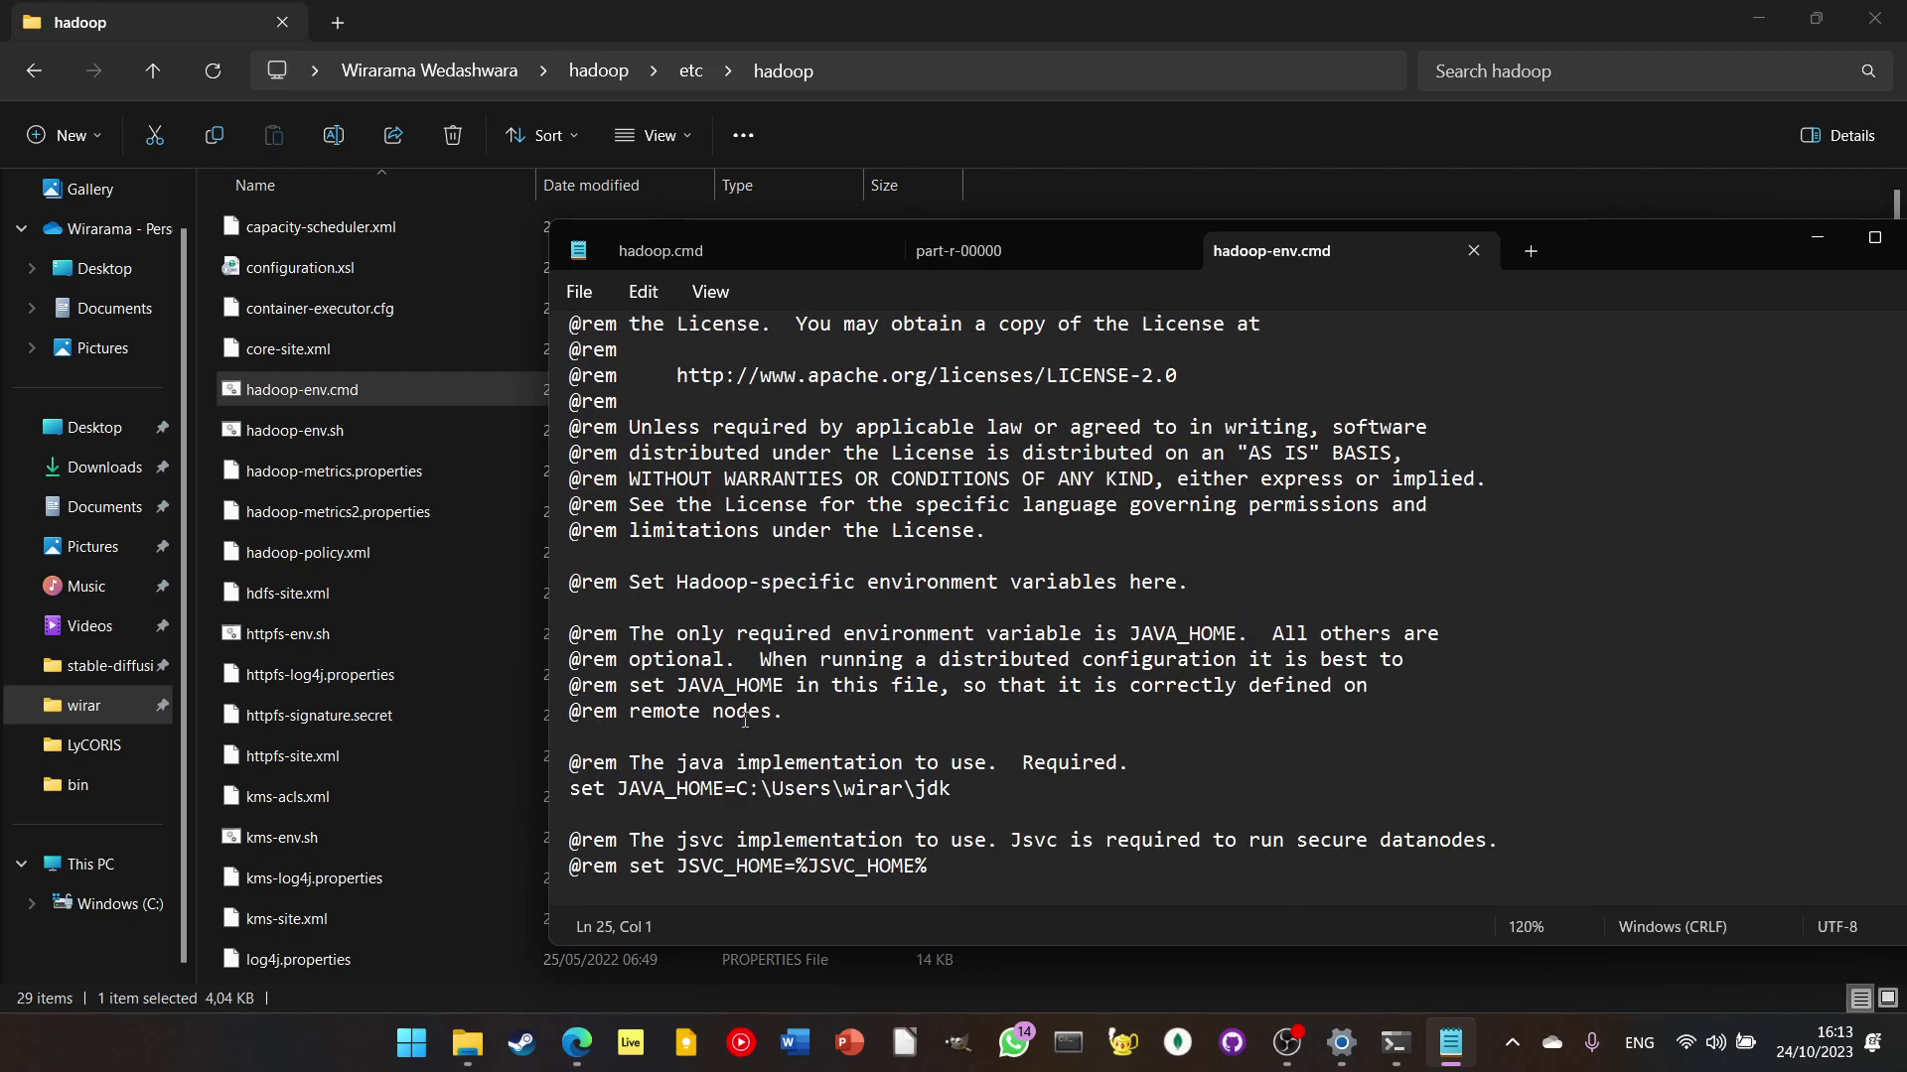
scroll(839, 750, down, 2)
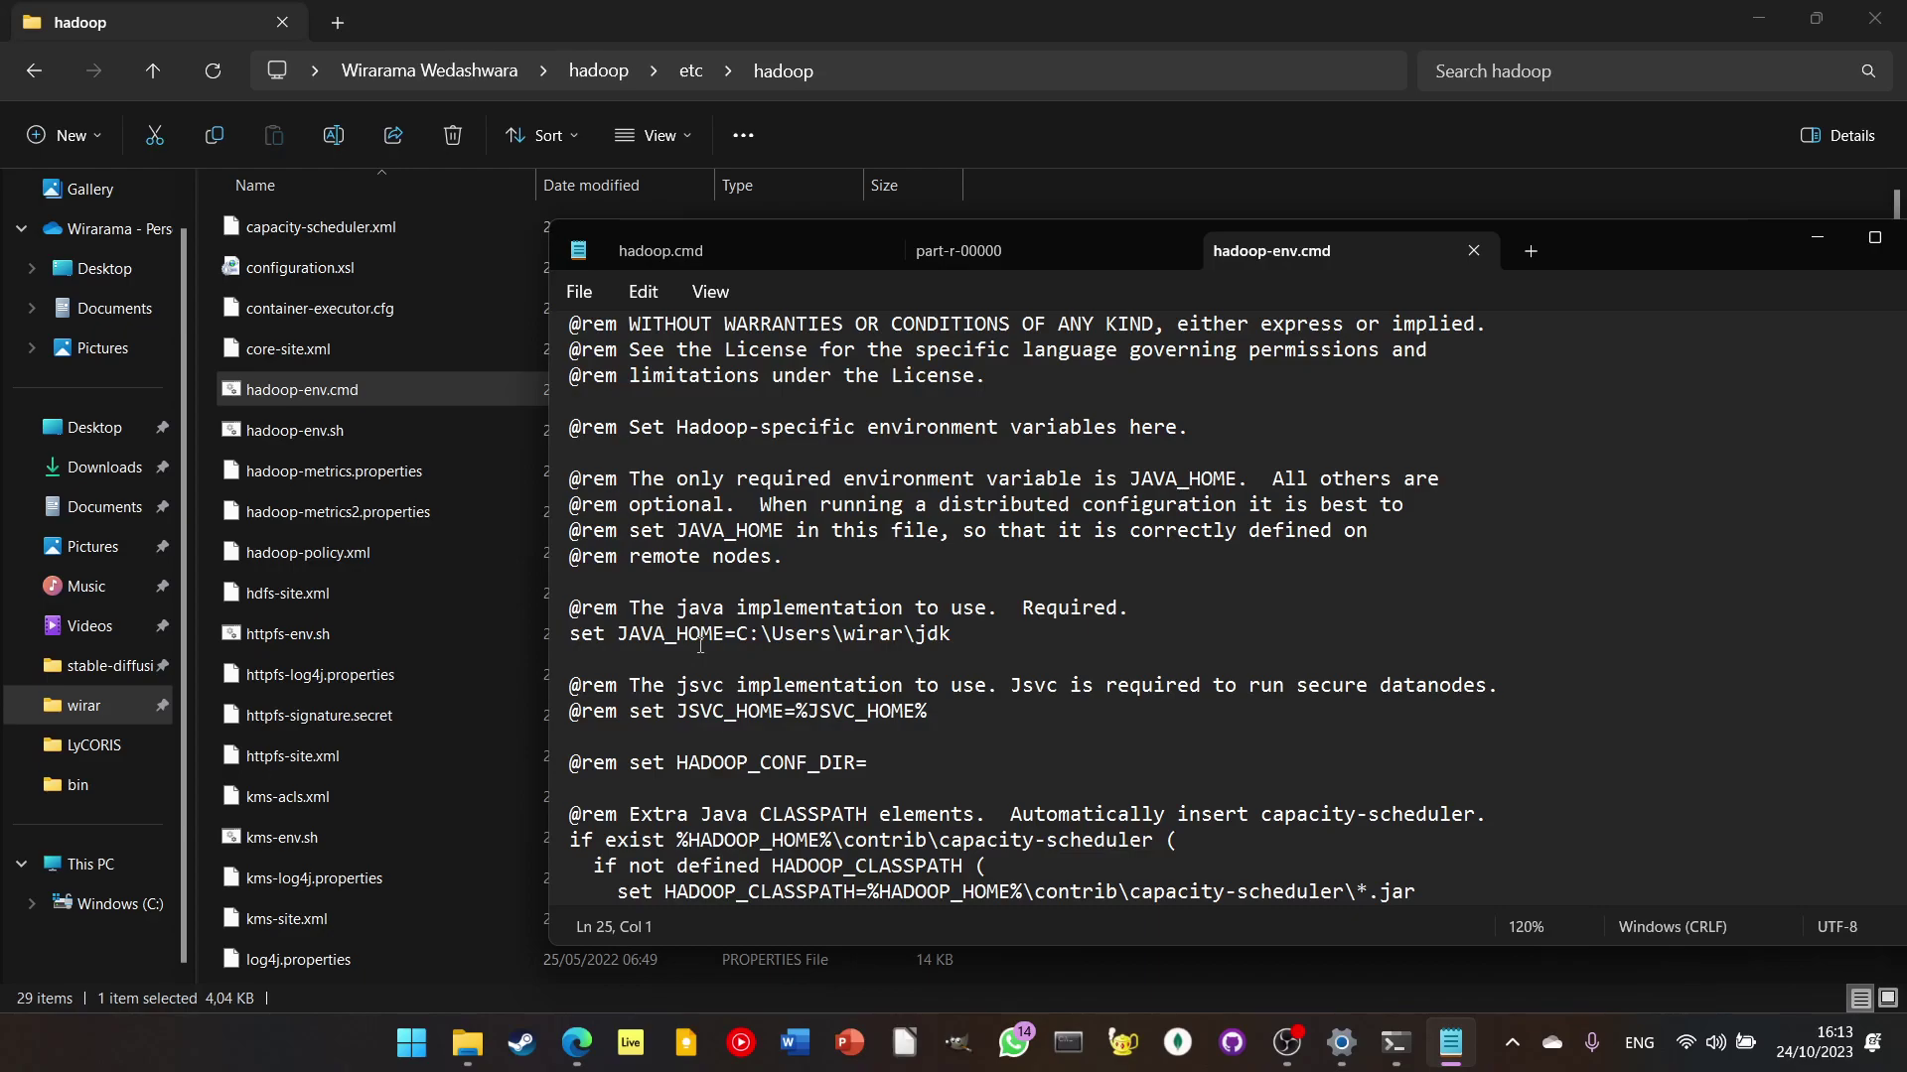
Step: Check the Configuration files slide in Edge and open core-site.xml from the File Explorer configuration folder in Notepad
click(577, 1044)
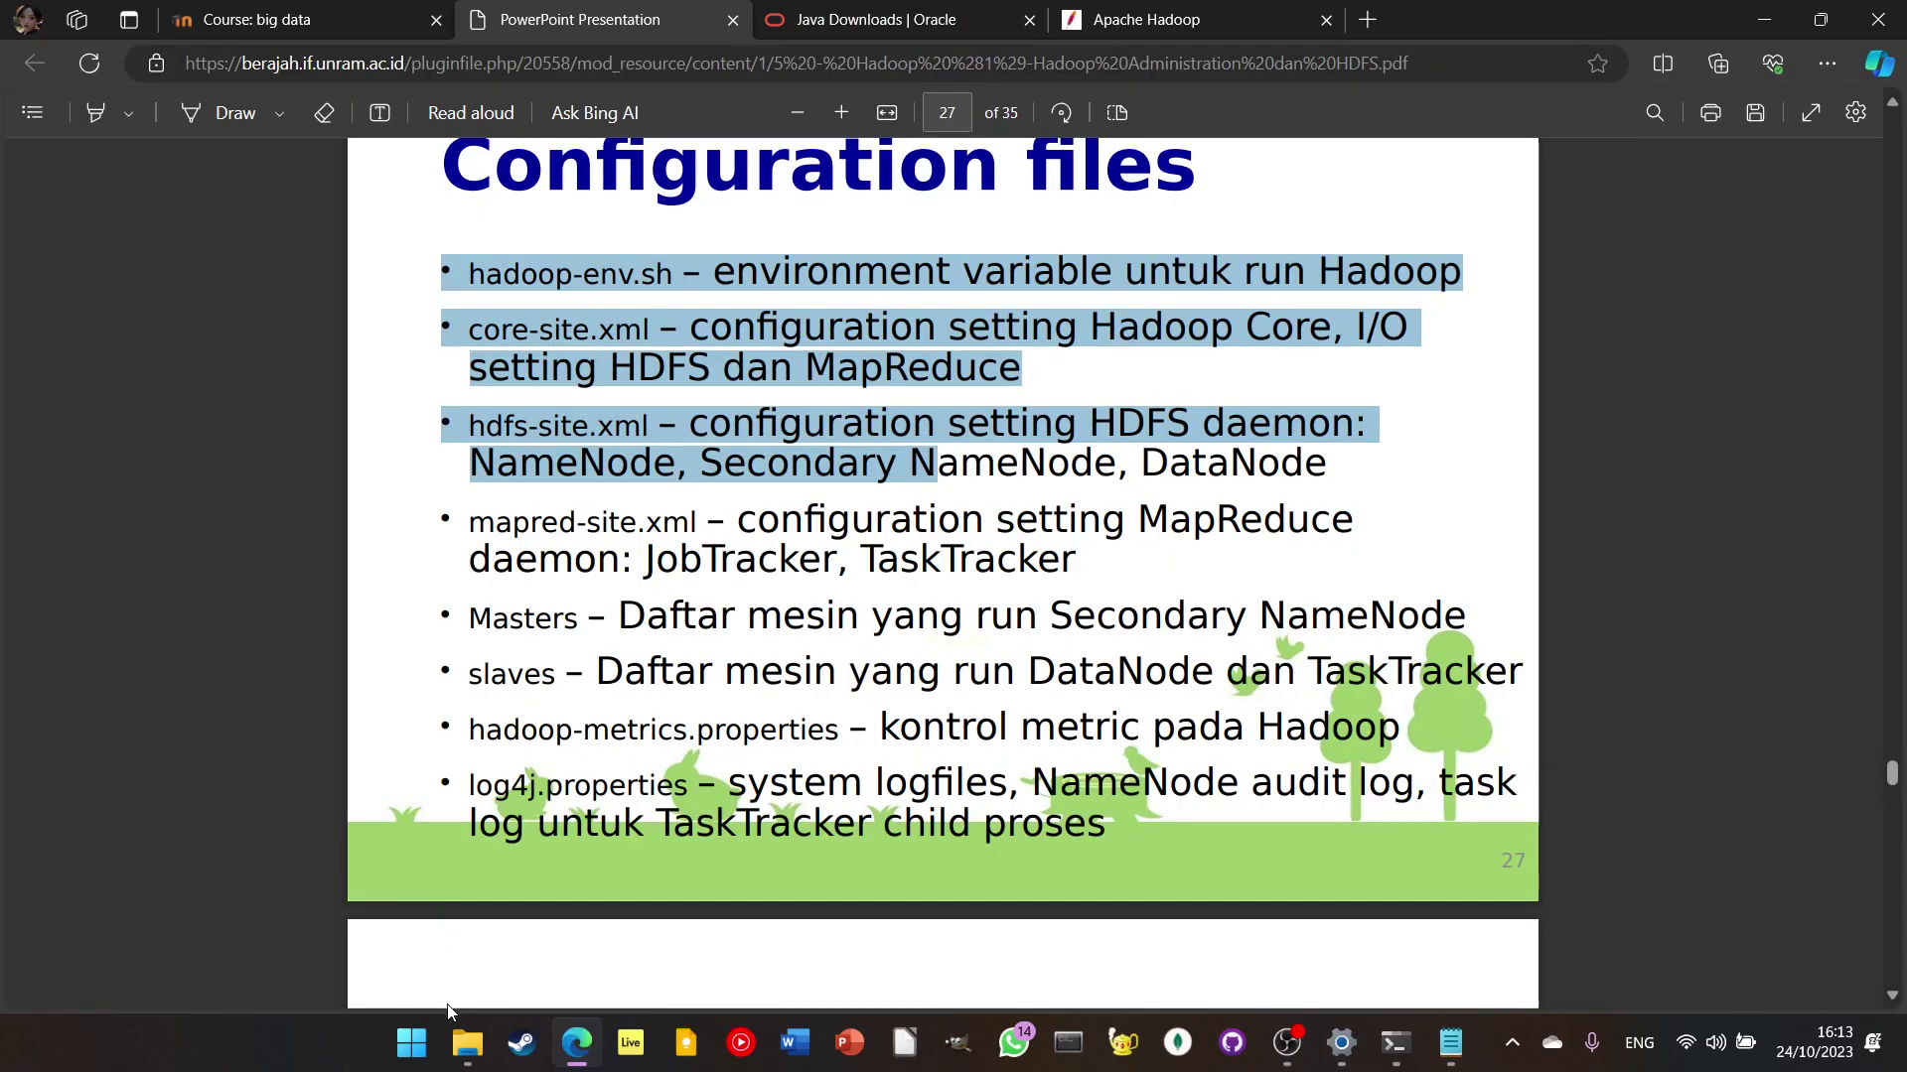
click(456, 1058)
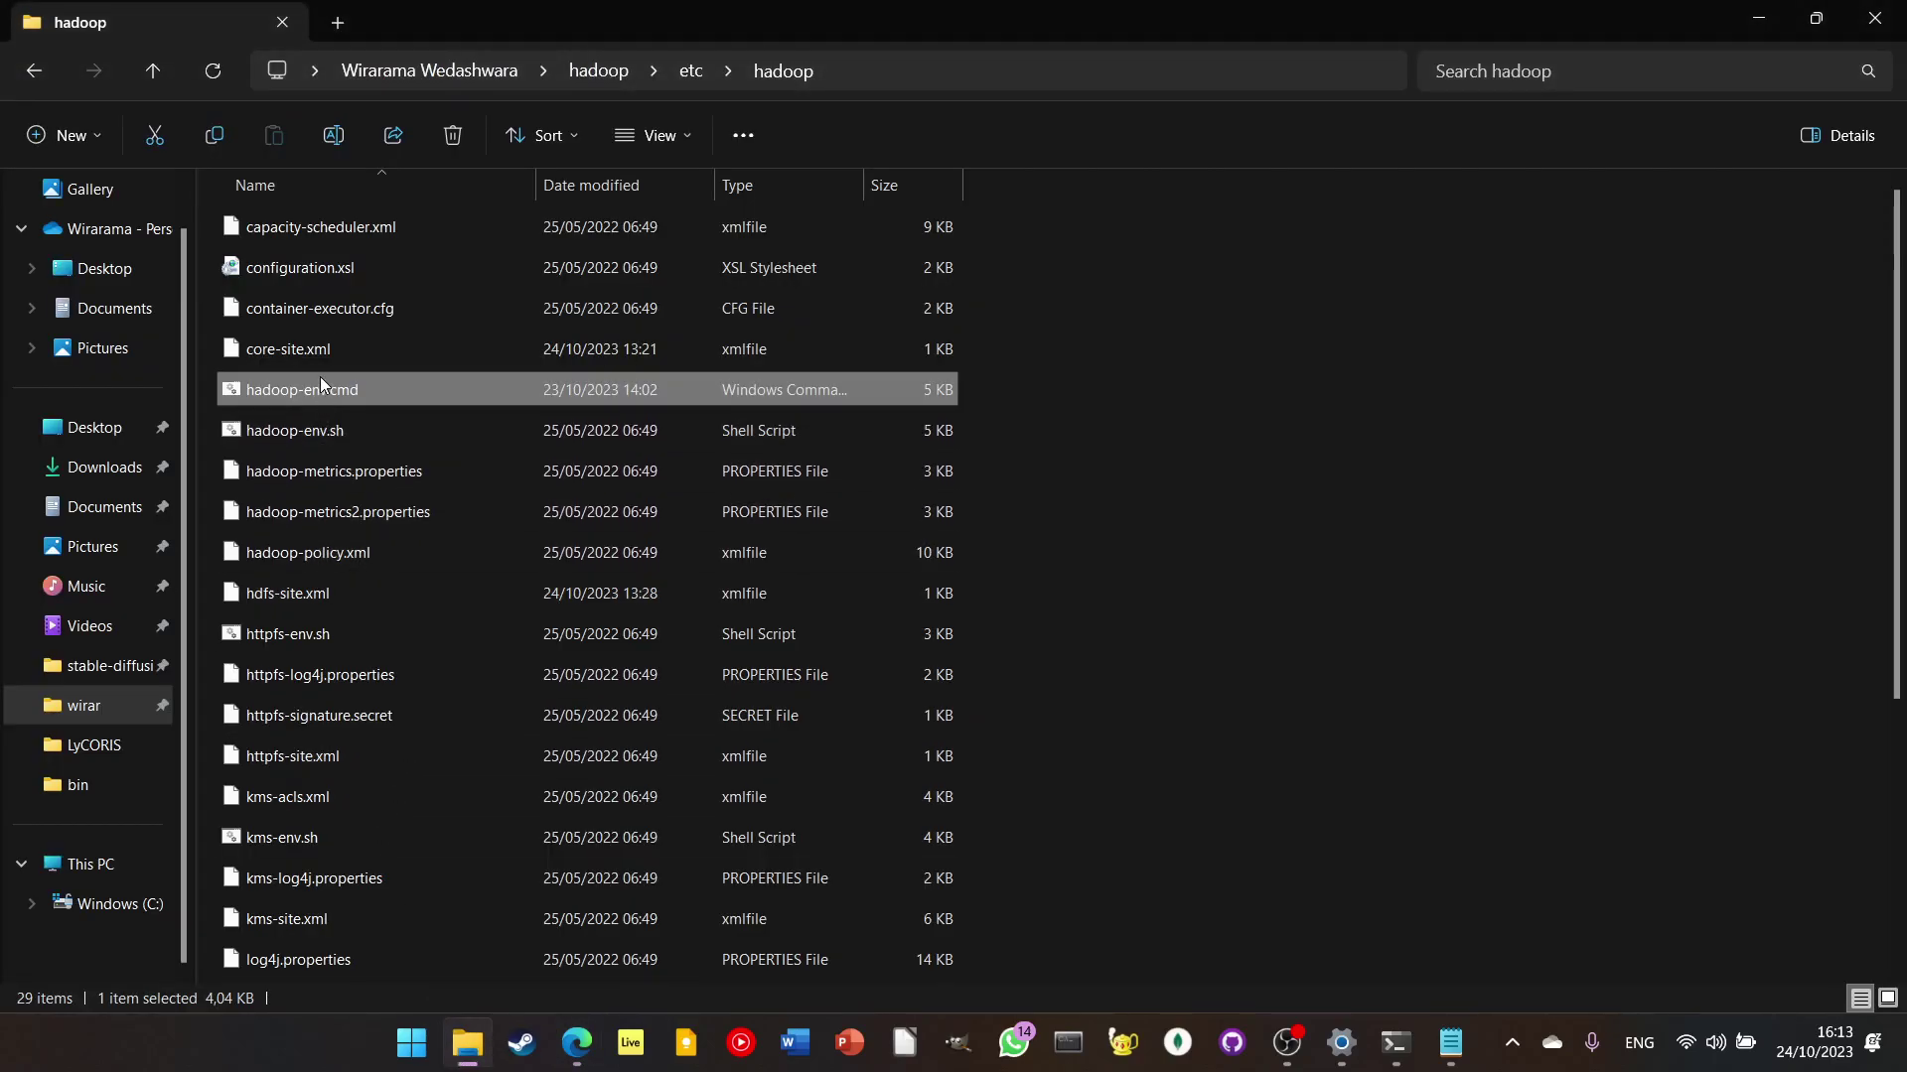
click(298, 355)
drag(298, 357, 852, 457)
key(alt+Tab)
key(Tab)
Step: Select the whole configuration block with the fs.defaultFS property in core-site.xml
scroll(847, 564, down, 2)
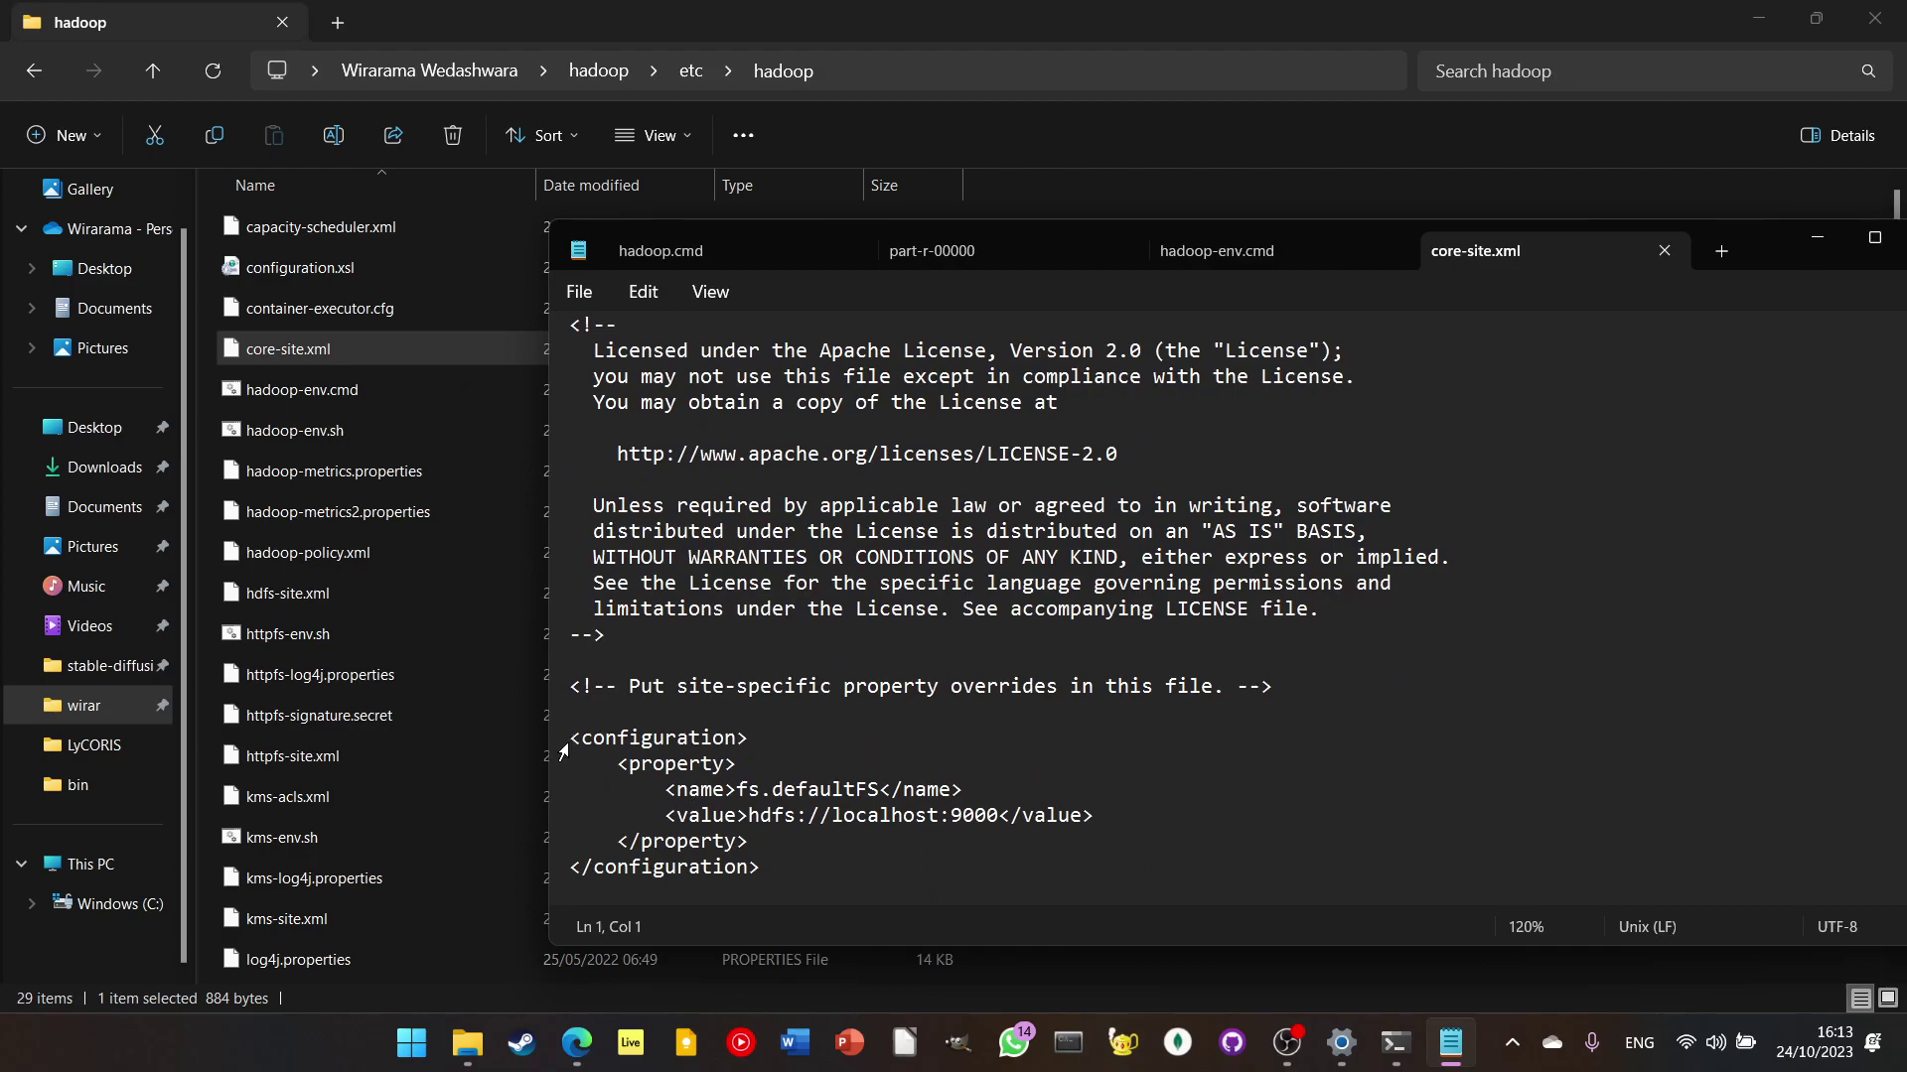
drag(570, 738, 797, 856)
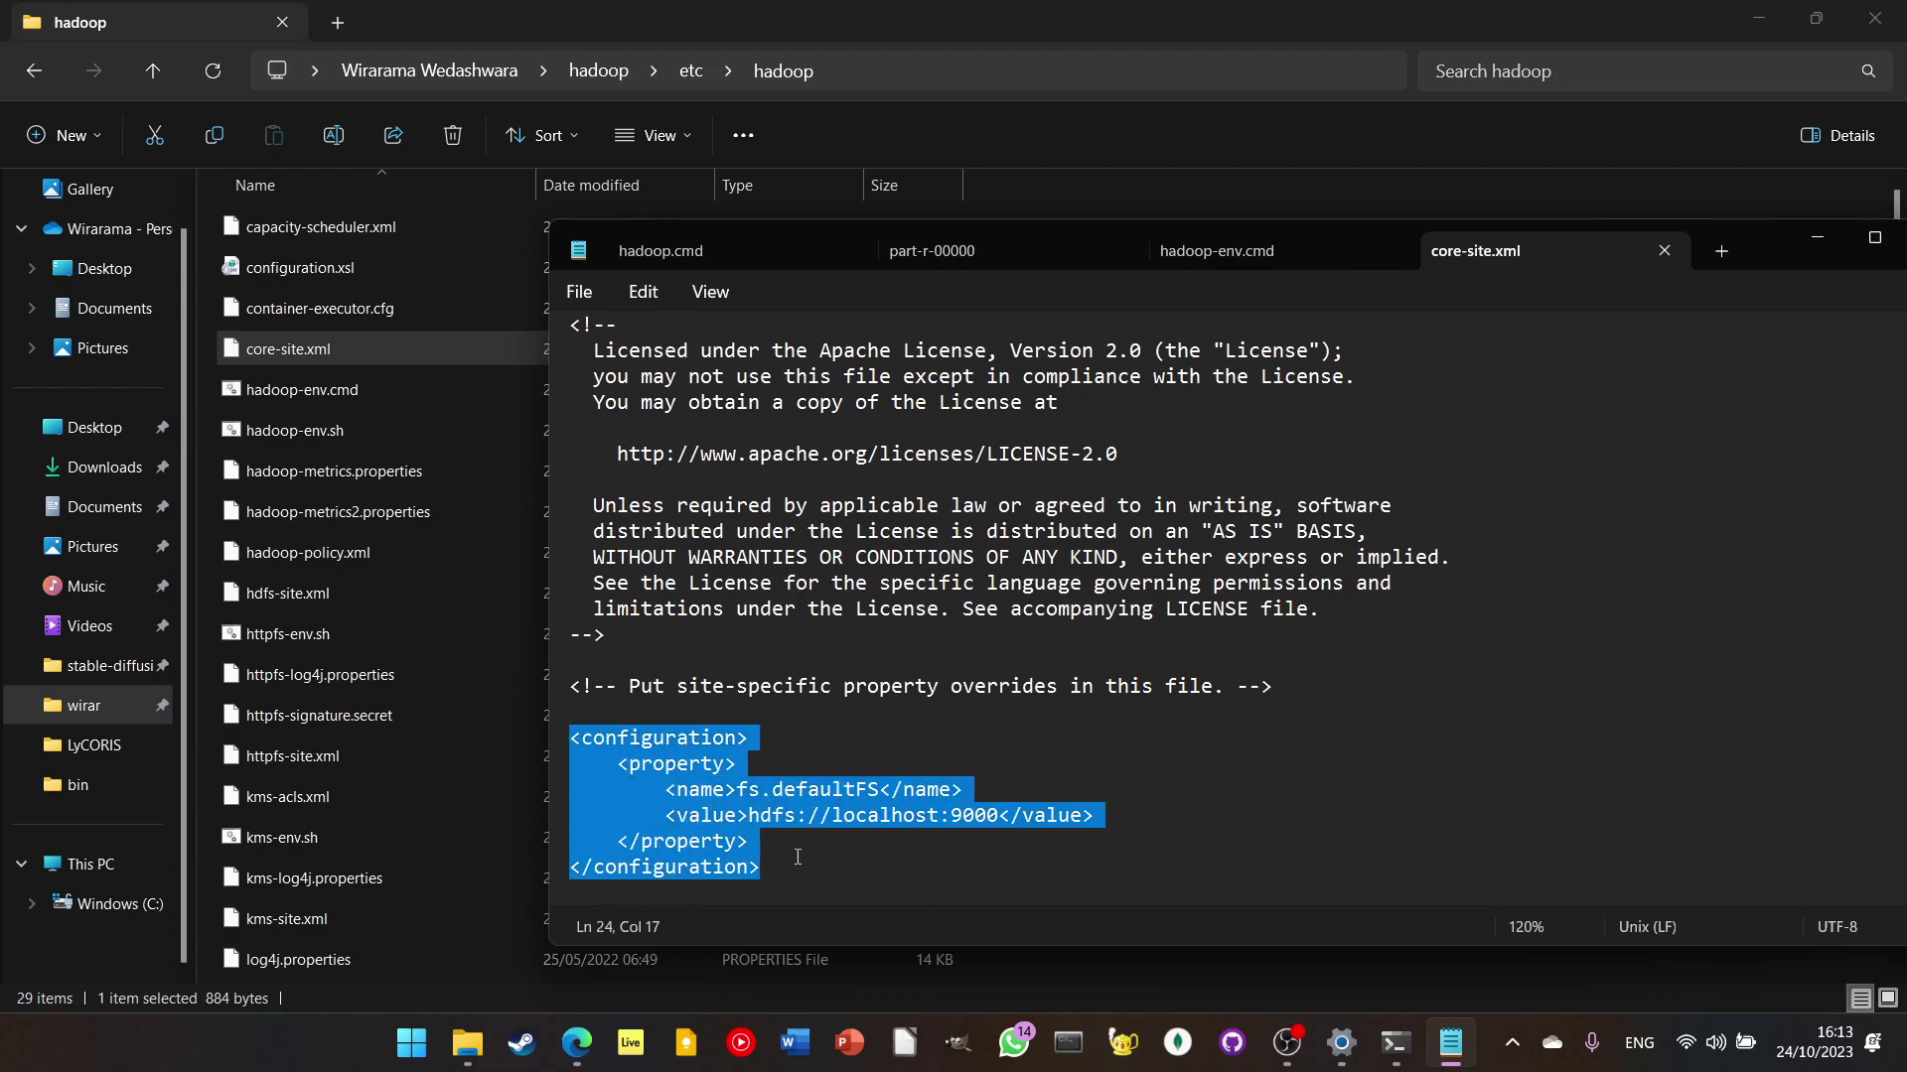